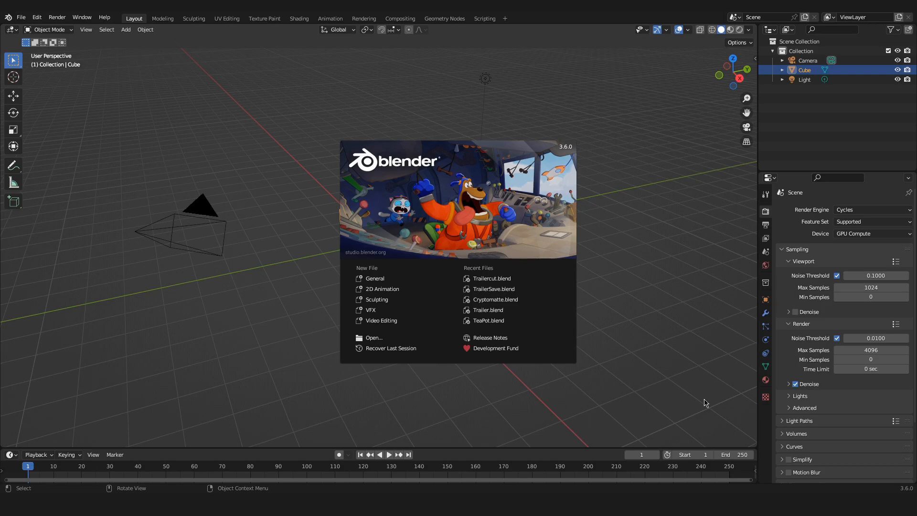
Step: Dismiss the splash screen and turn the 3D viewport into a Video Sequencer showing both the sequencer and preview
click(635, 320)
click(85, 144)
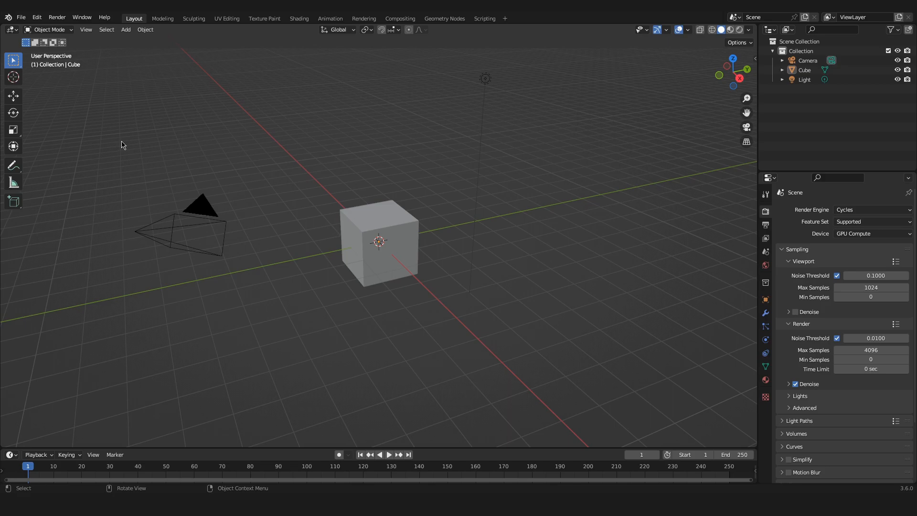
click(12, 30)
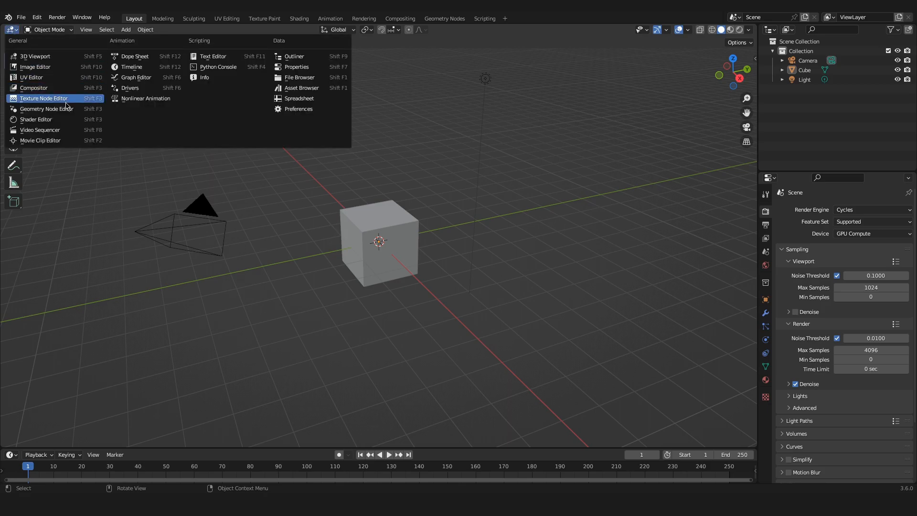
click(49, 132)
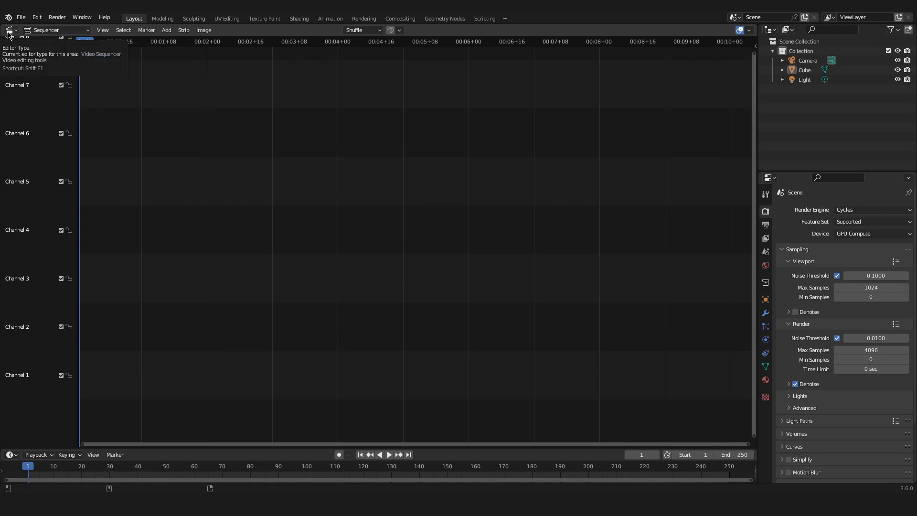
click(43, 32)
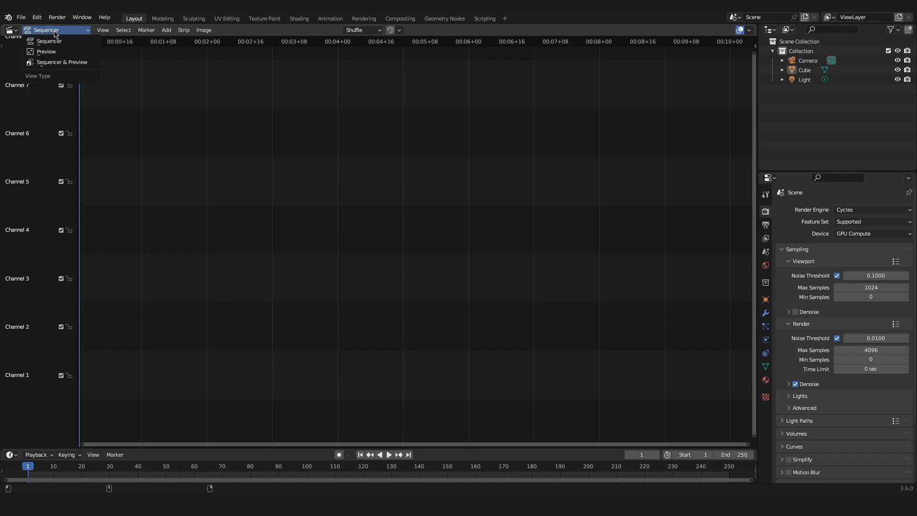
click(74, 67)
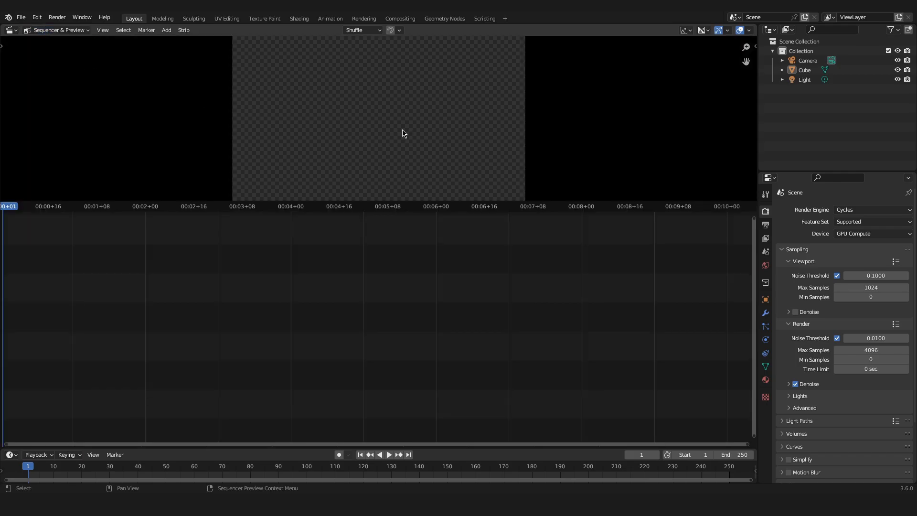
Step: Show the sequencer's sidebar and add the movie ChanalTrailderX0001-1210.mp4 with its sound at the first frame
scroll(402, 133, down, 1)
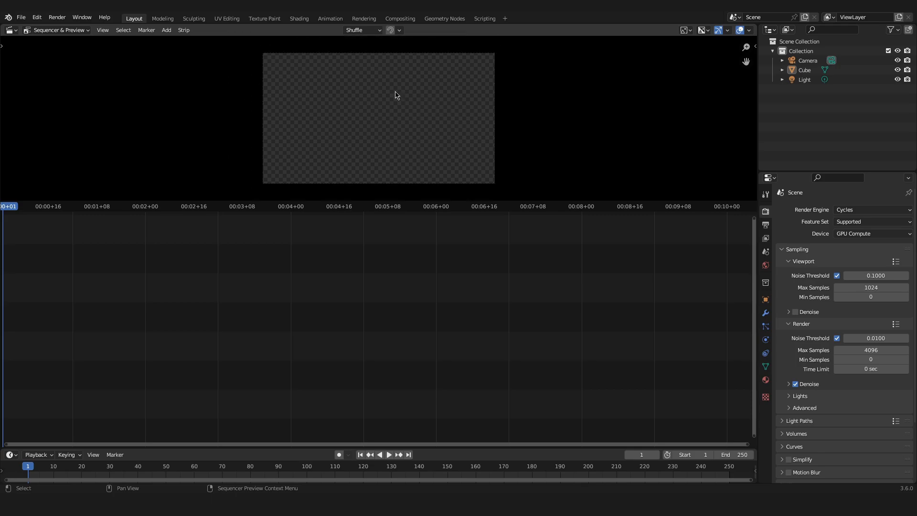
scroll(380, 128, up, 5)
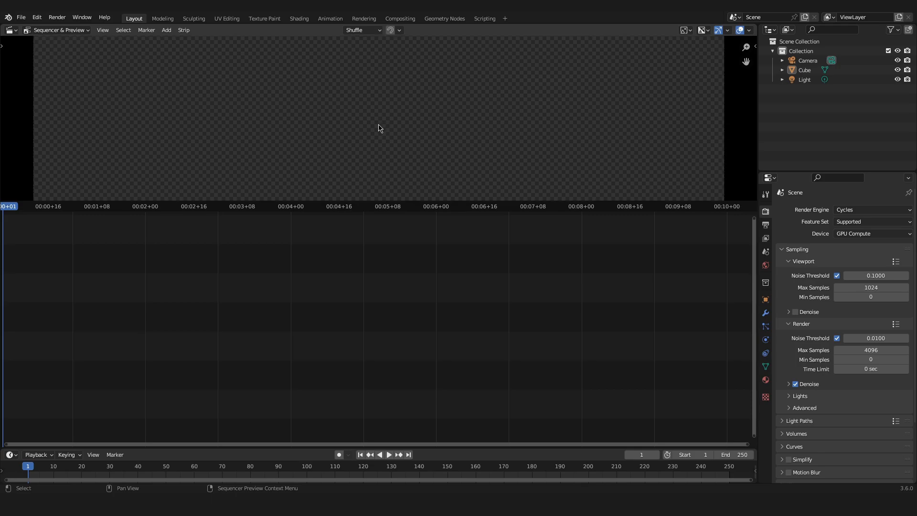
scroll(379, 128, down, 5)
scroll(378, 125, down, 1)
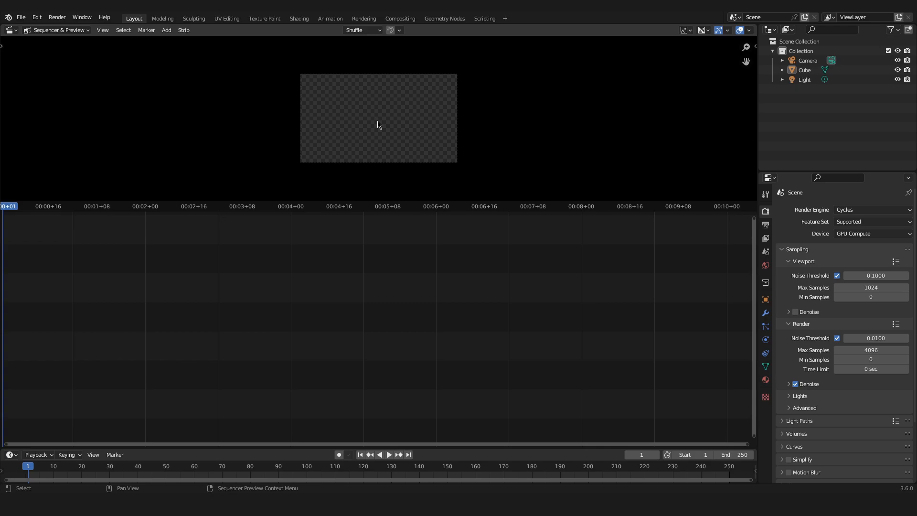
scroll(378, 126, up, 1)
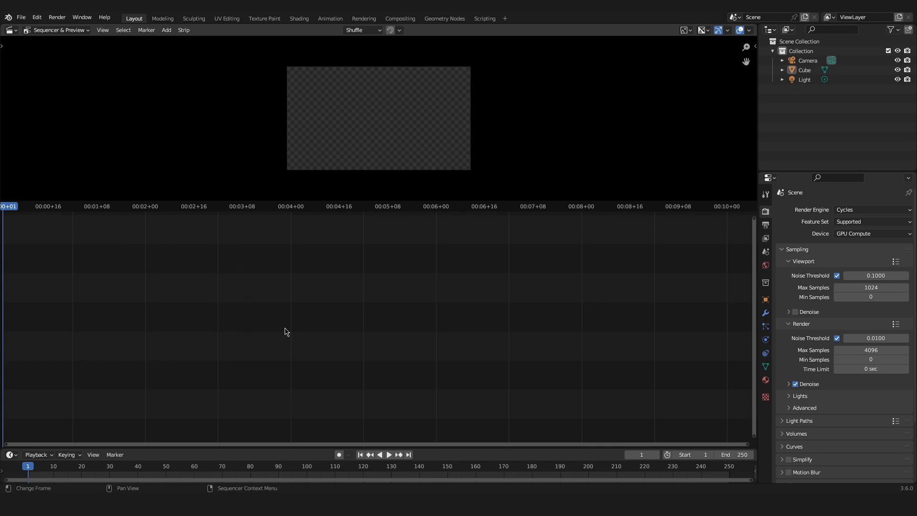
key(Home)
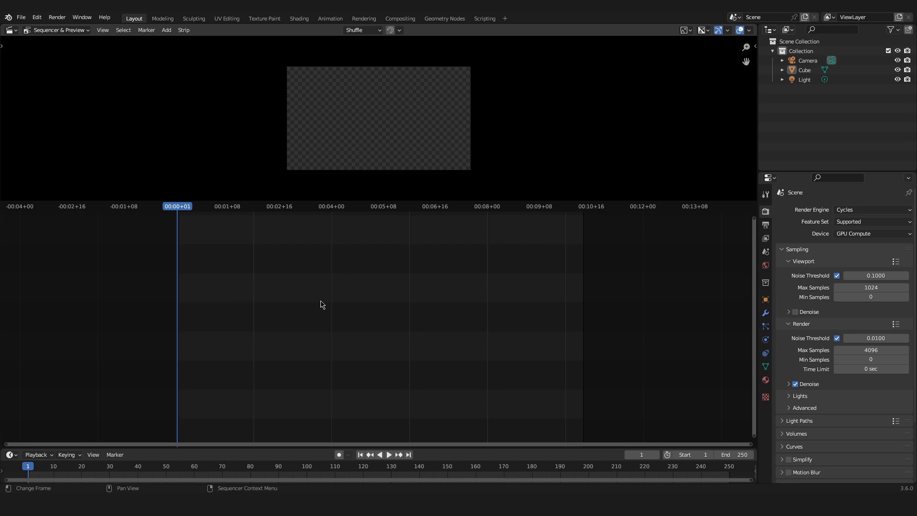
scroll(331, 300, up, 2)
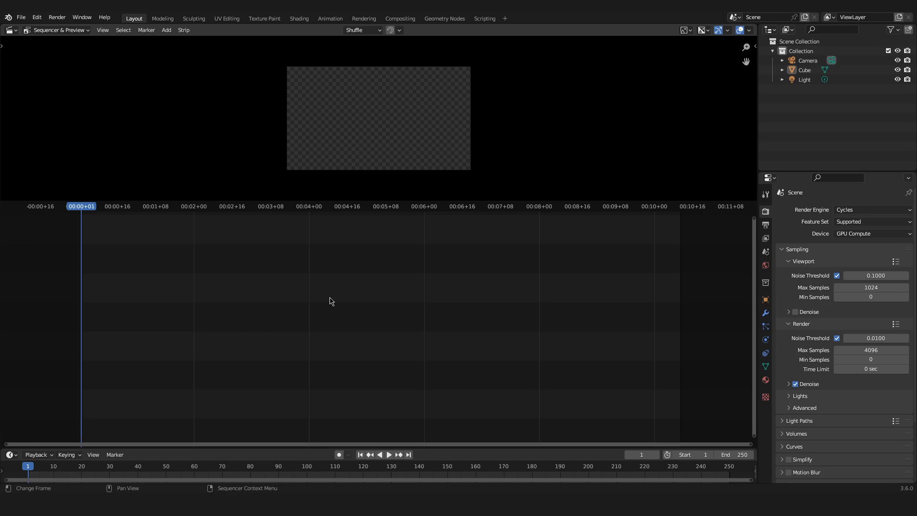
key(n)
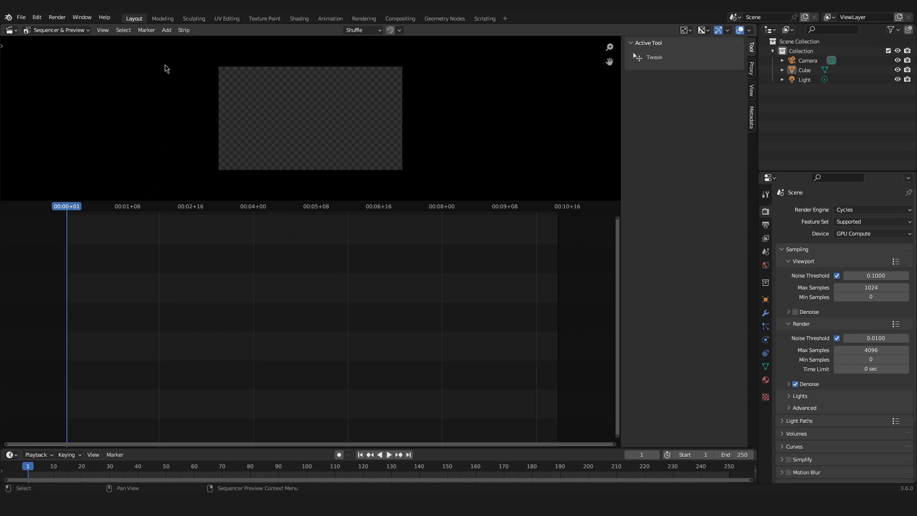
click(167, 31)
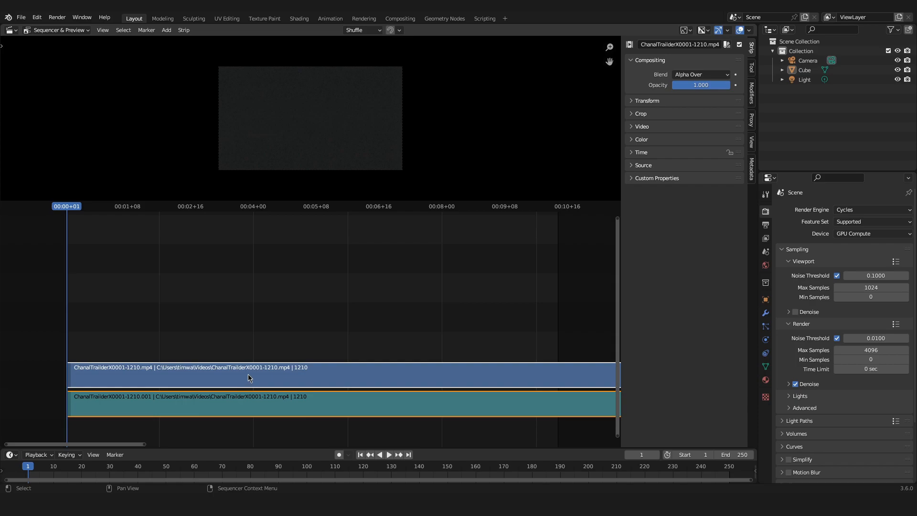
Step: Select only the sound strip and turn on its waveform display
click(176, 377)
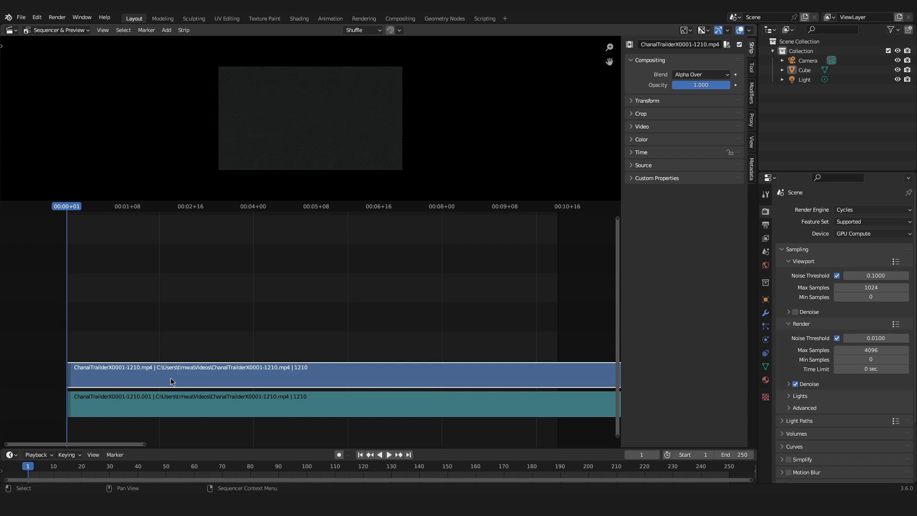
click(173, 412)
scroll(173, 411, up, 1)
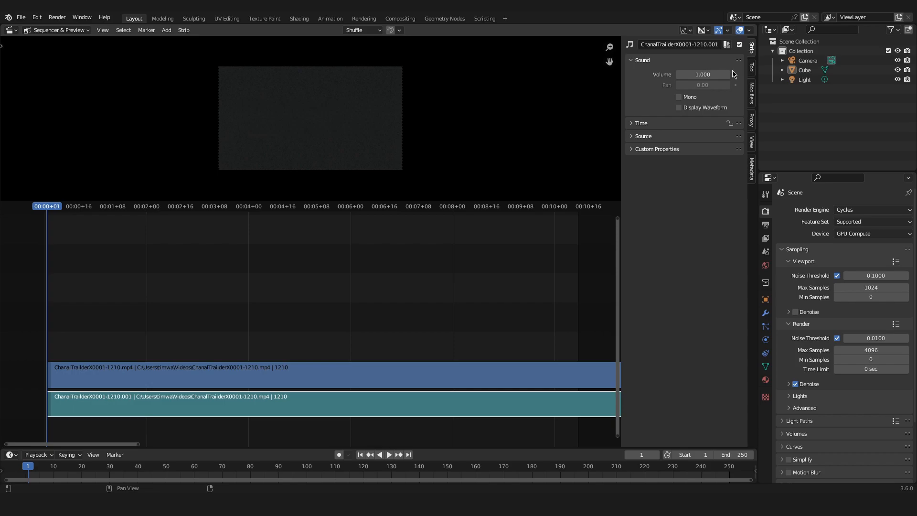
click(684, 109)
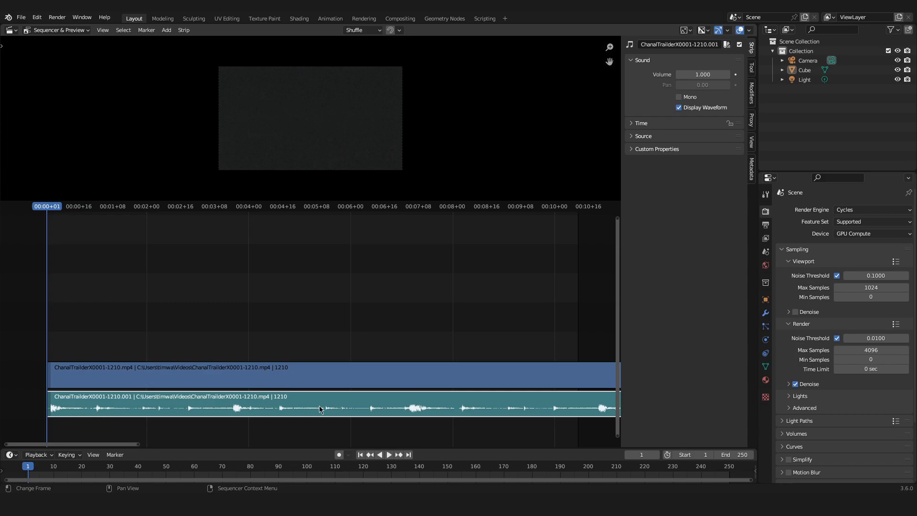
Step: Examine the sound waveform through to the end of the strips and select the movie strip's end handle to read its last frame
scroll(320, 409, down, 3)
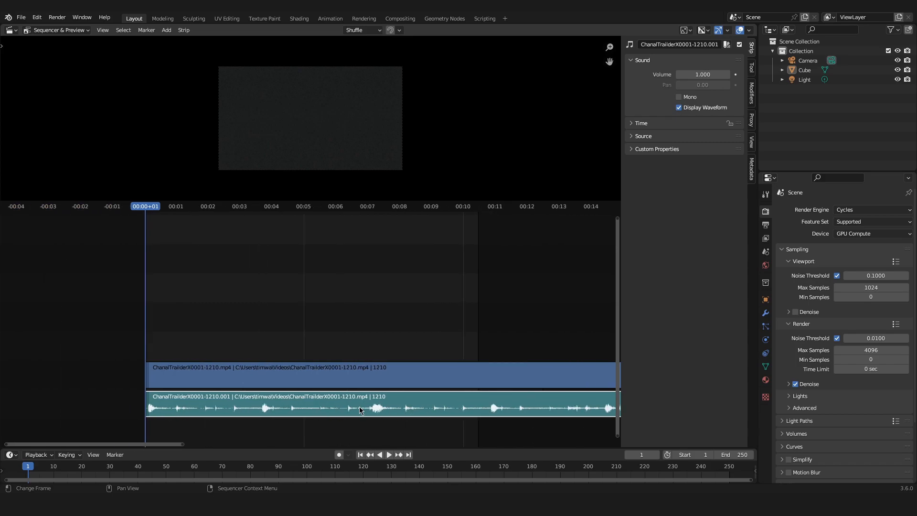
scroll(359, 405, down, 2)
scroll(359, 406, up, 2)
middle_drag(467, 285, 349, 287)
scroll(371, 289, up, 8)
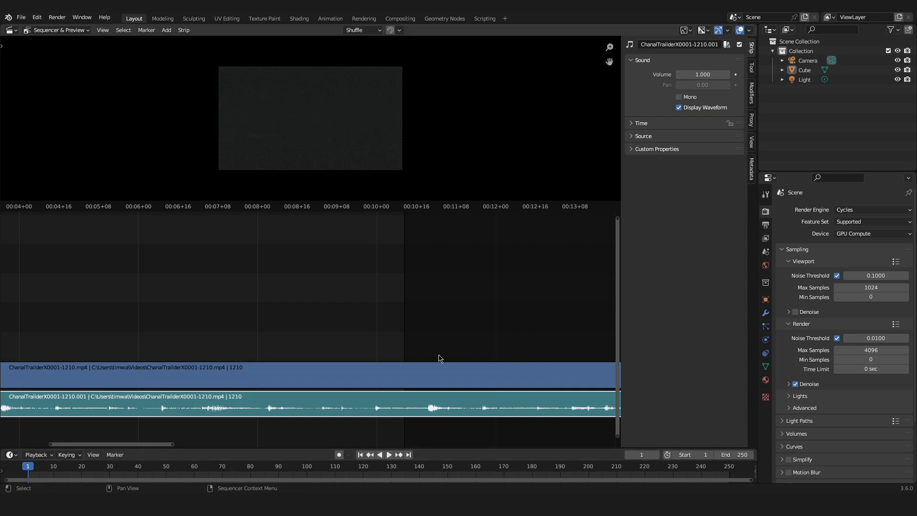
scroll(442, 358, down, 7)
middle_drag(477, 358, 276, 319)
scroll(271, 324, down, 7)
middle_drag(450, 348, 188, 335)
middle_drag(481, 353, 167, 300)
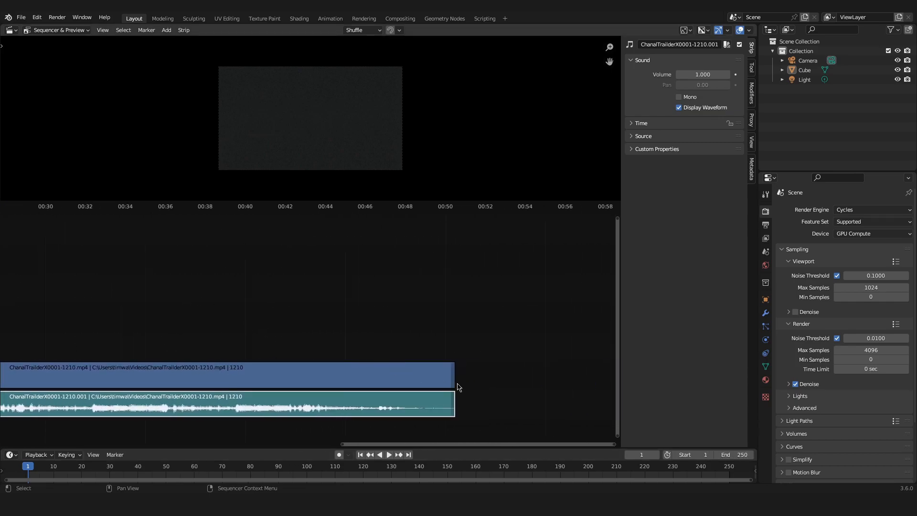
scroll(454, 380, up, 2)
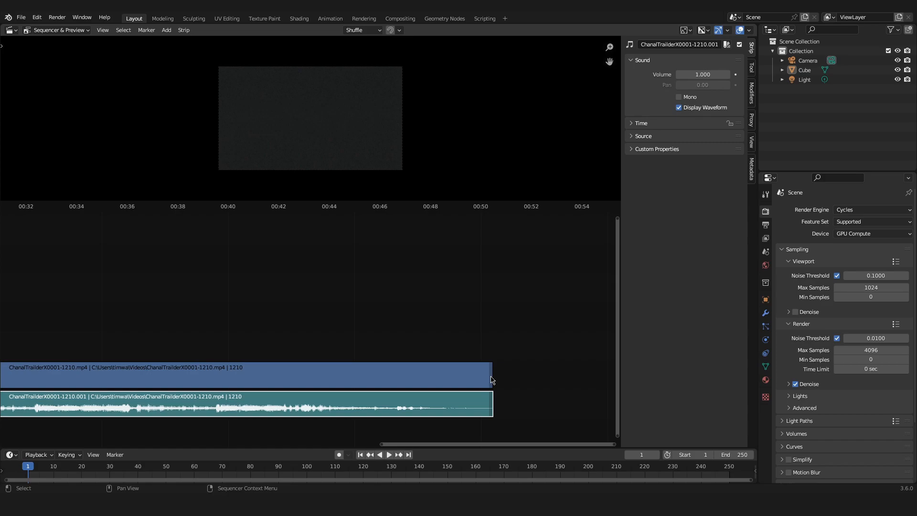
click(492, 379)
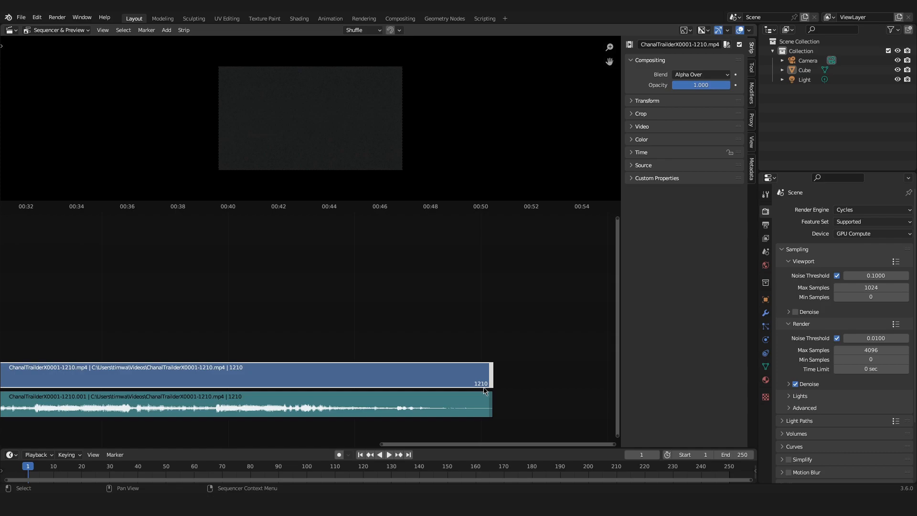
Step: Set the scene's end frame to 1210 and deselect the movie strip
click(733, 454)
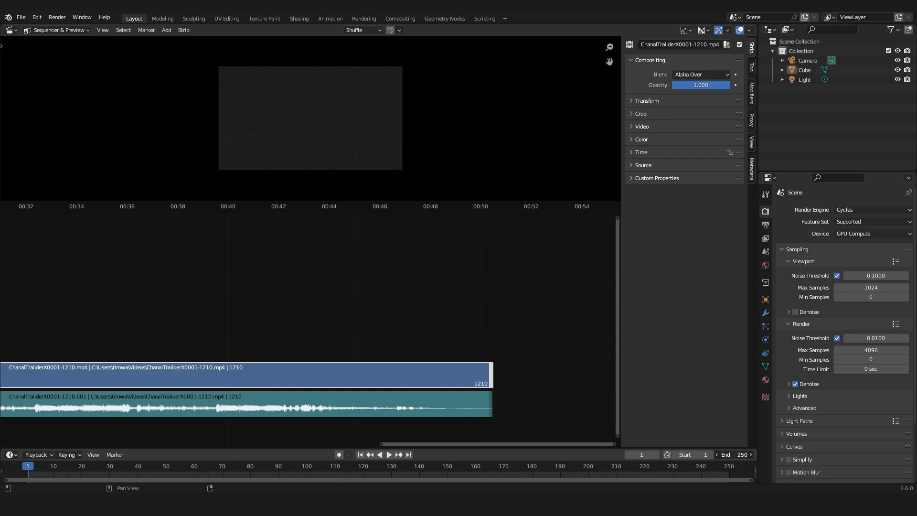
mouse_move(734, 454)
mouse_down()
mouse_move(915, 454)
mouse_move(902, 454)
mouse_up()
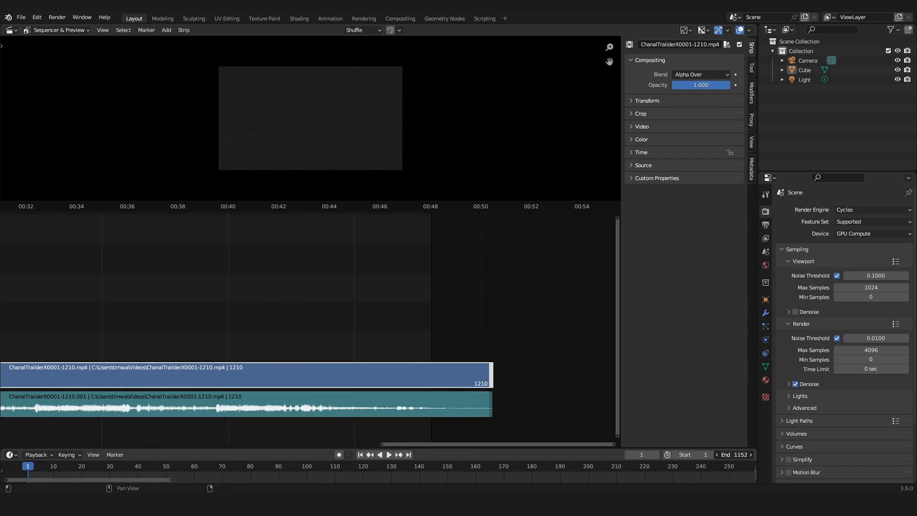
click(731, 455)
text(1210)
key(Return)
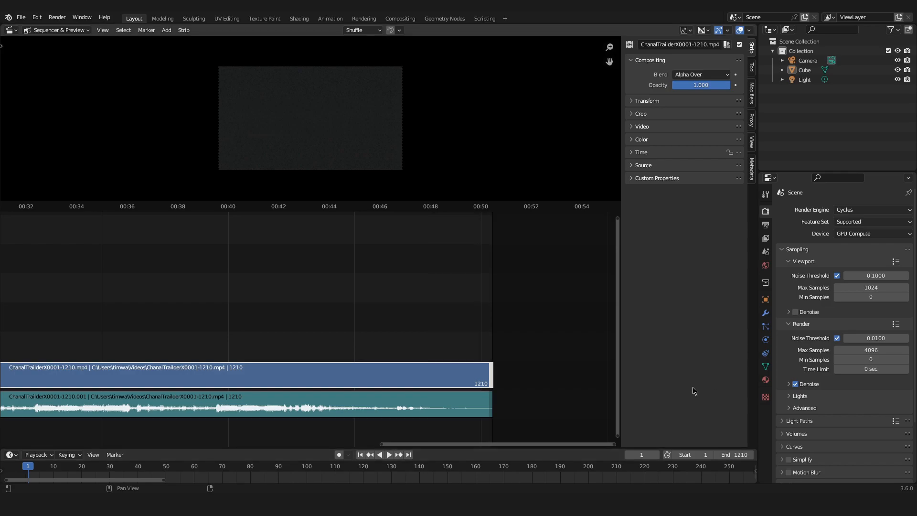
click(405, 257)
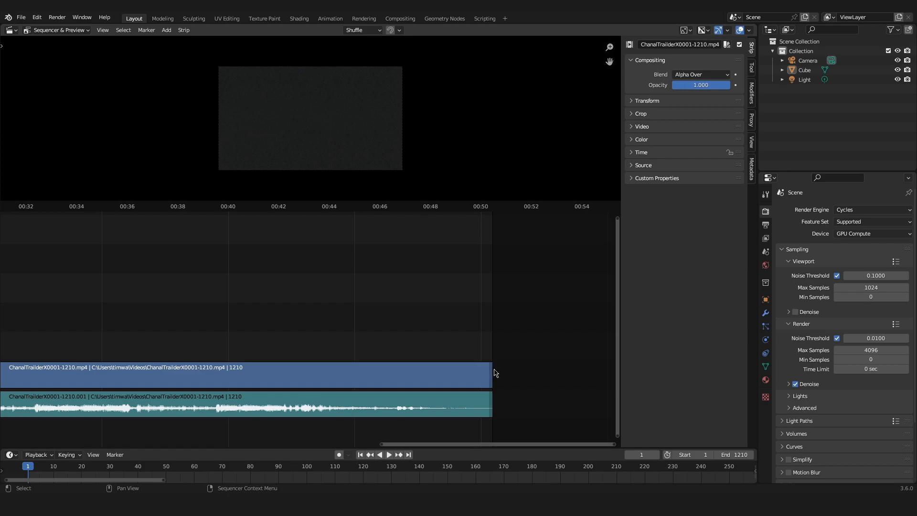
Step: Select the movie and sound strips together and slide them about 223 frames later, staying in their channels
scroll(495, 373, down, 8)
scroll(244, 323, down, 8)
middle_drag(240, 323, 549, 305)
scroll(349, 364, up, 4)
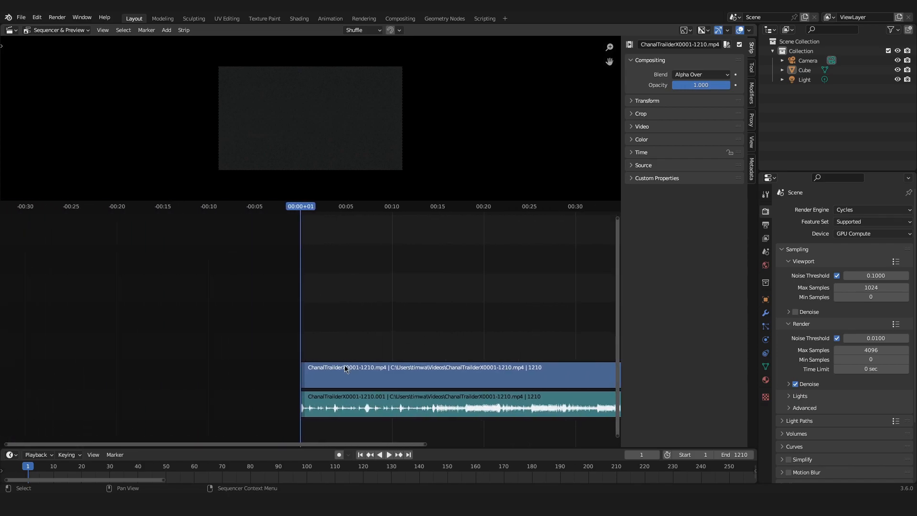
middle_drag(351, 359, 314, 264)
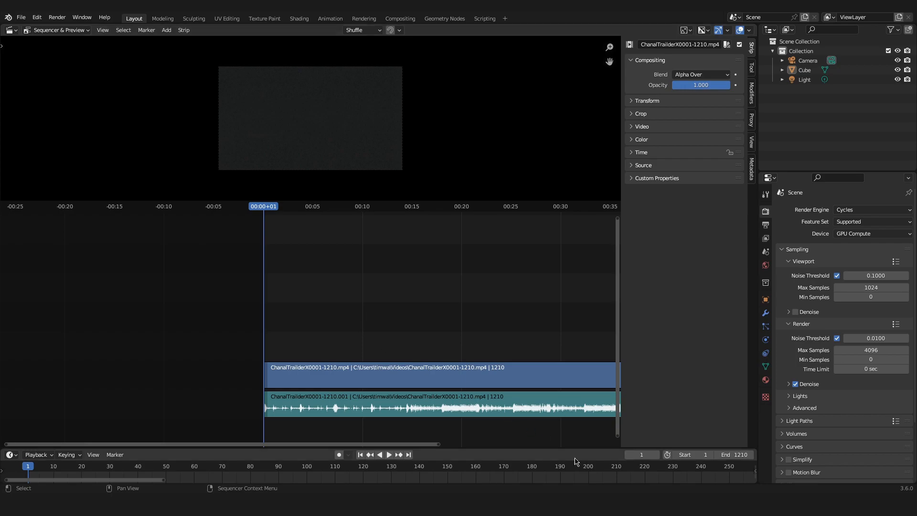
scroll(382, 362, up, 3)
scroll(374, 365, up, 1)
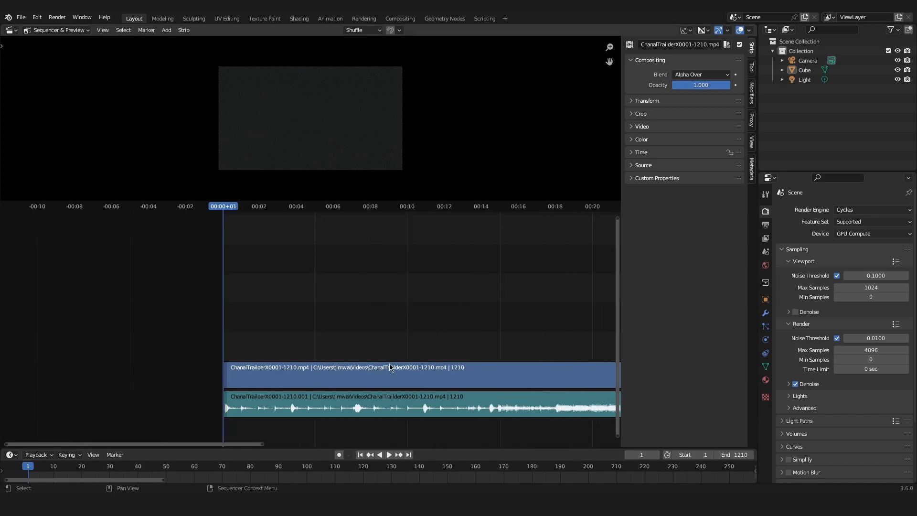
middle_drag(399, 364, 284, 325)
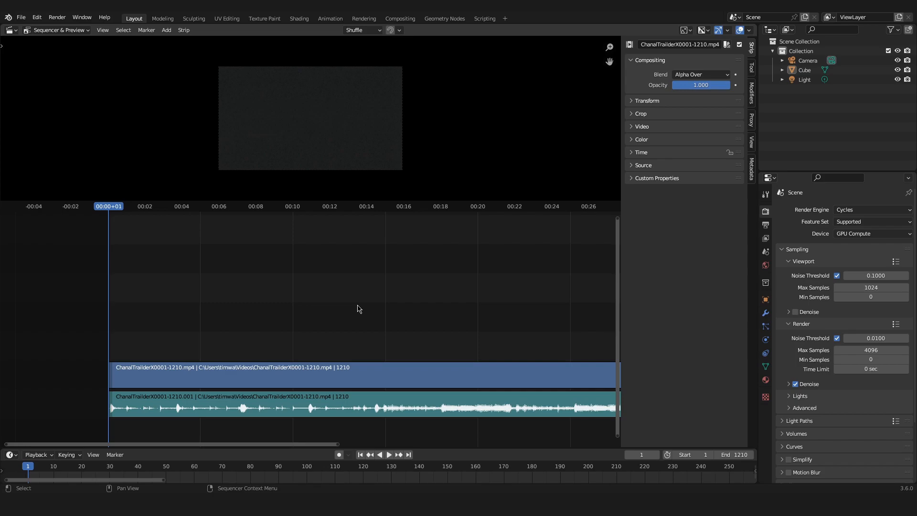
click(183, 382)
shift+click(184, 396)
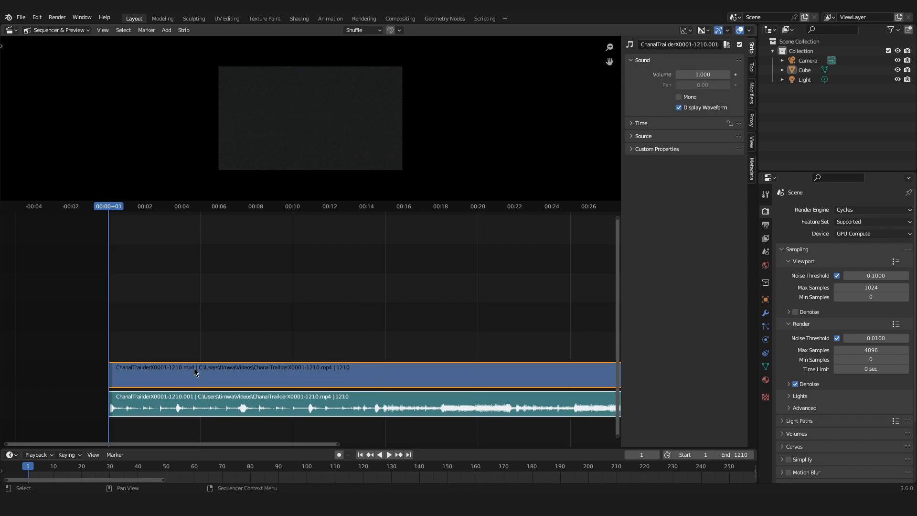
drag(194, 372, 366, 377)
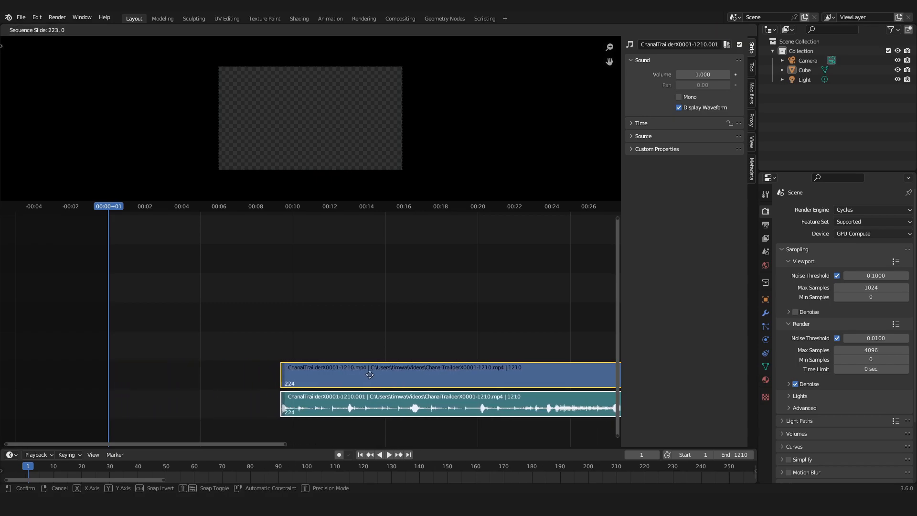
Step: Select the movie and sound strips individually, ending with both strips selected together
click(294, 379)
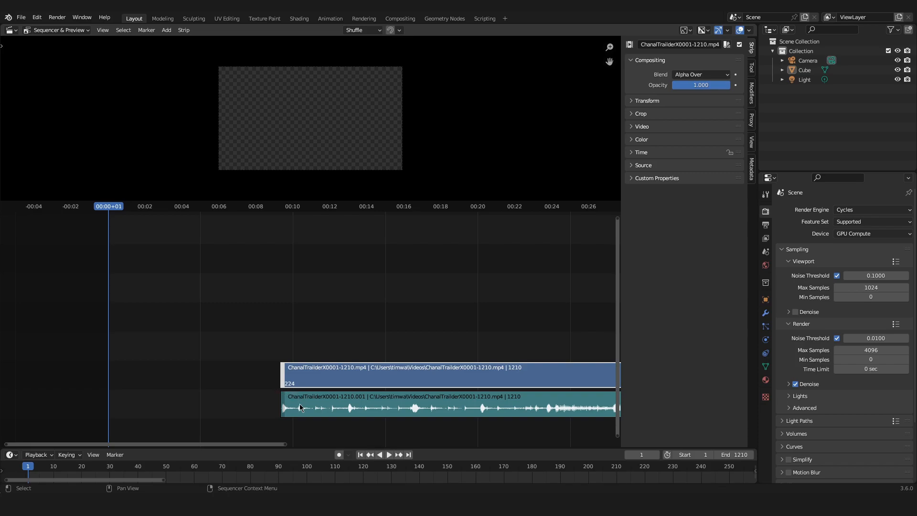
click(239, 373)
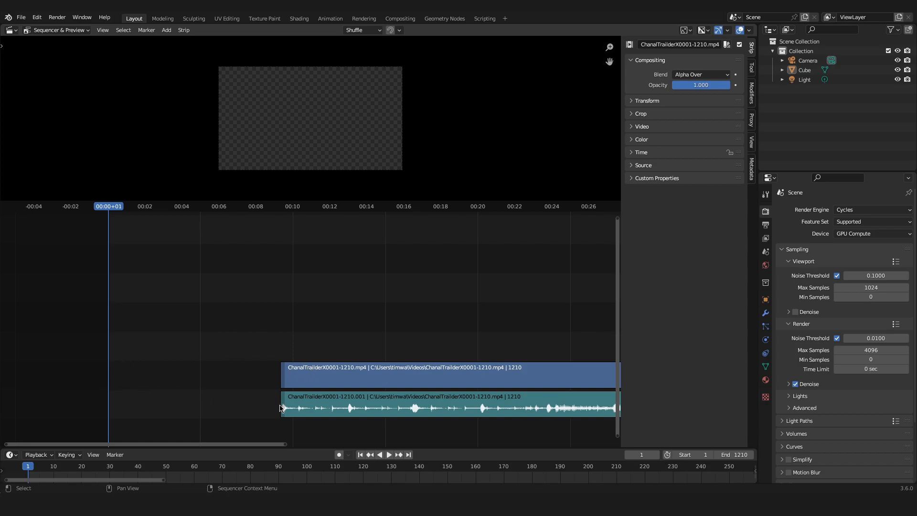
click(300, 379)
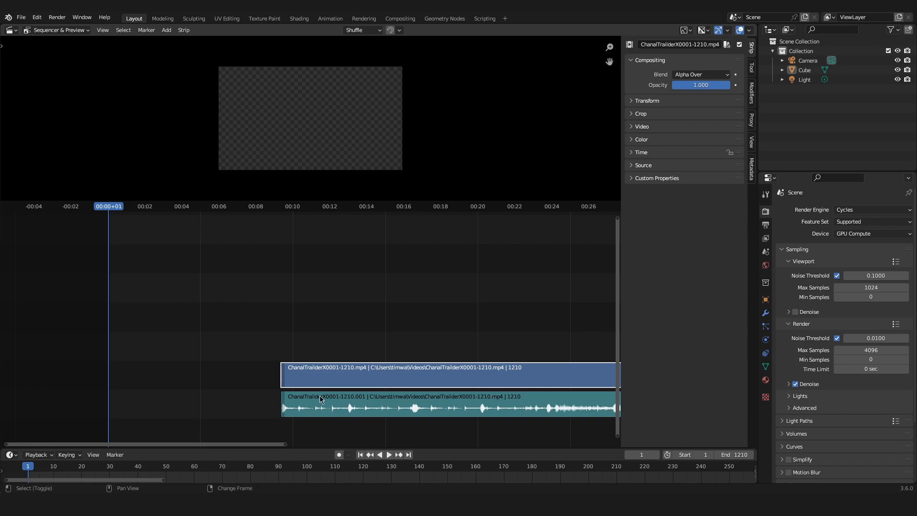
click(322, 399)
click(321, 378)
shift+click(324, 402)
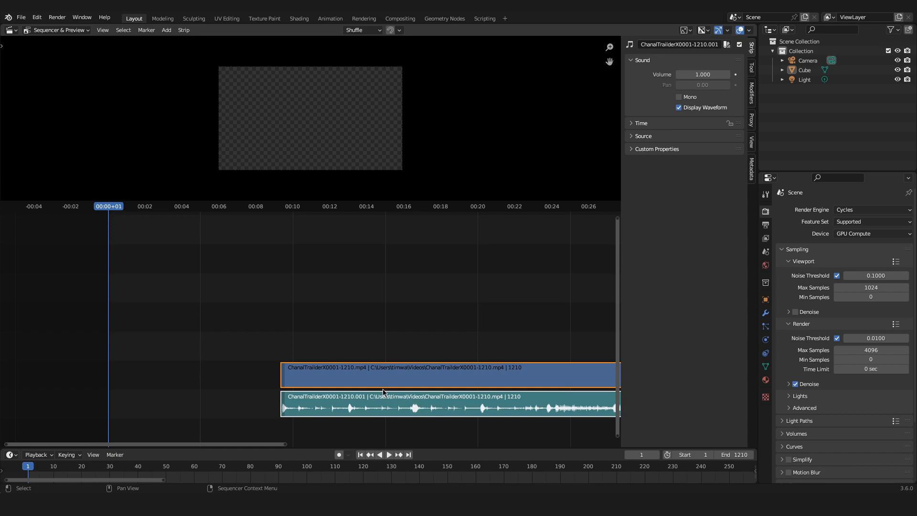
Step: Slide the selected movie and sound strips back together so that both start at frame 1
drag(353, 384, 180, 381)
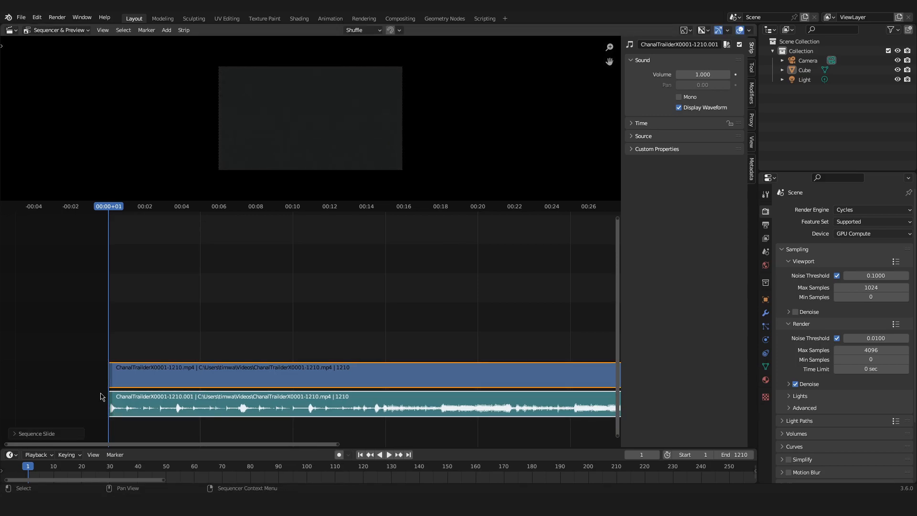
click(125, 384)
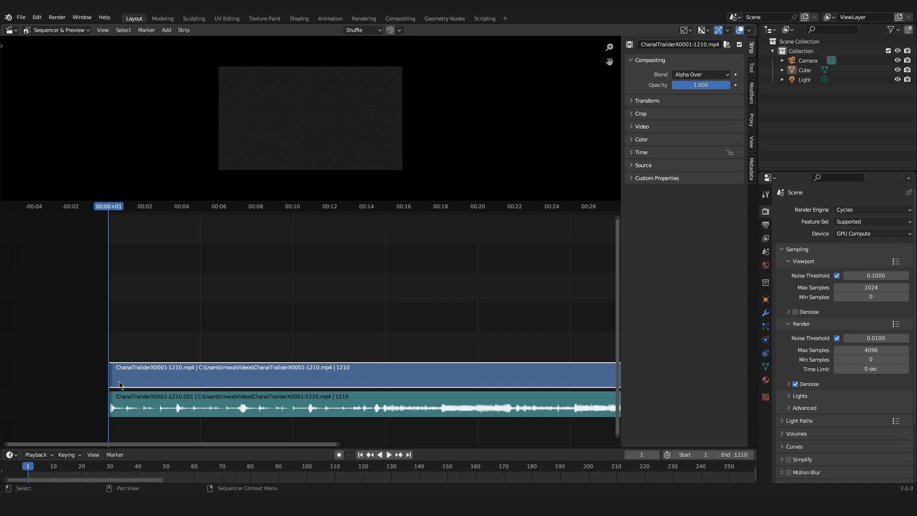
shift+click(148, 396)
drag(155, 382, 156, 380)
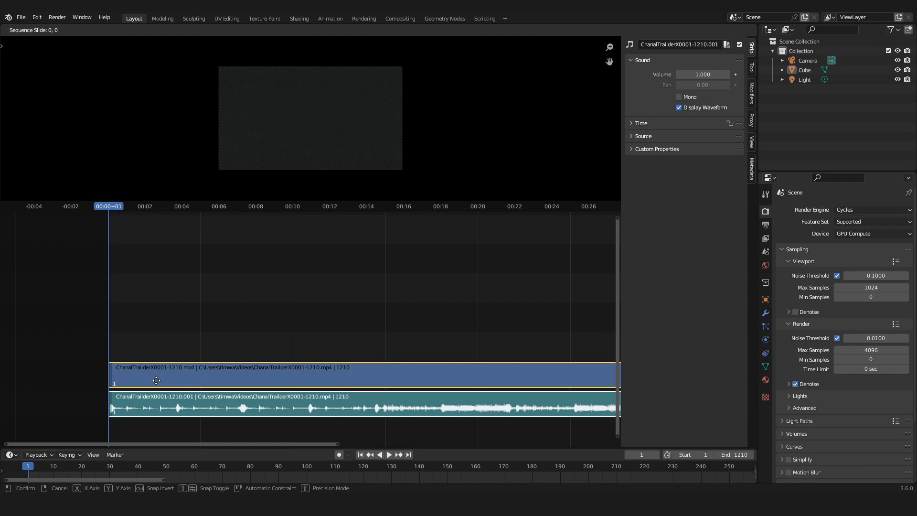
drag(156, 380, 155, 380)
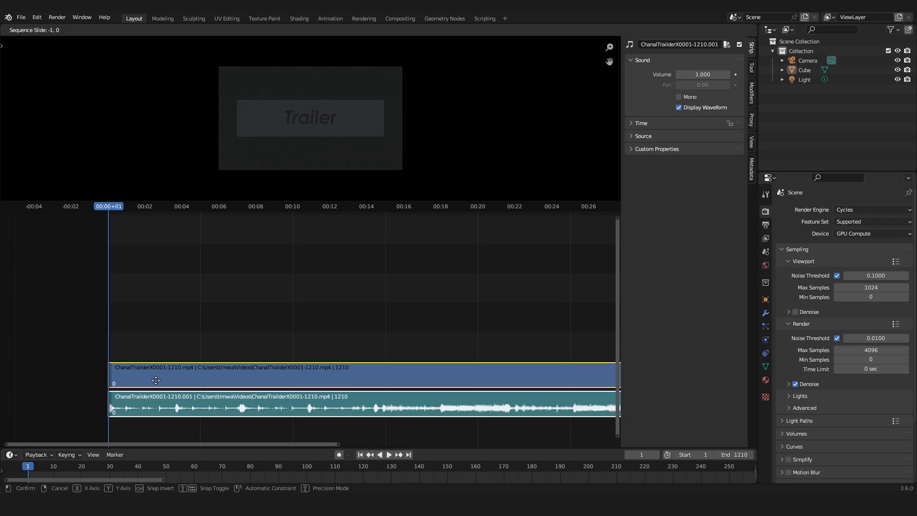
drag(156, 380, 157, 380)
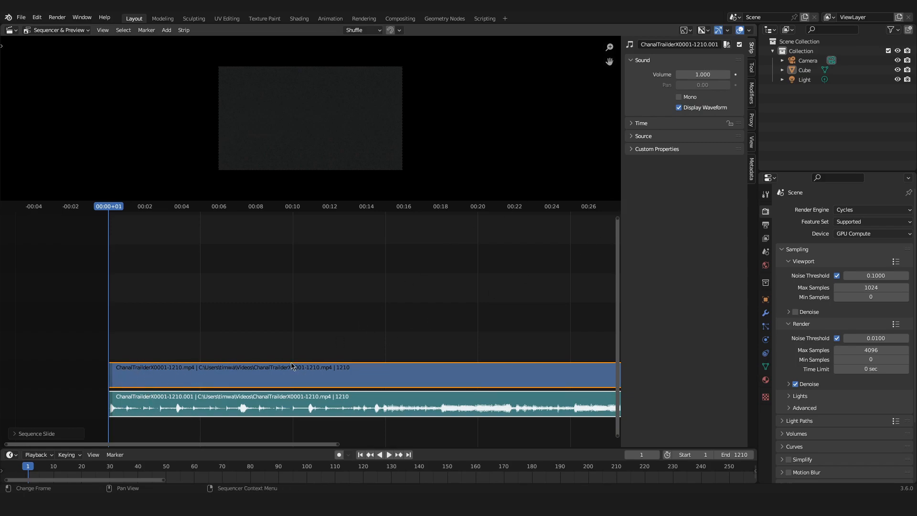
Step: Select only the movie strip, expand its time settings, and move it to channel 3 and back to channel 2
click(267, 379)
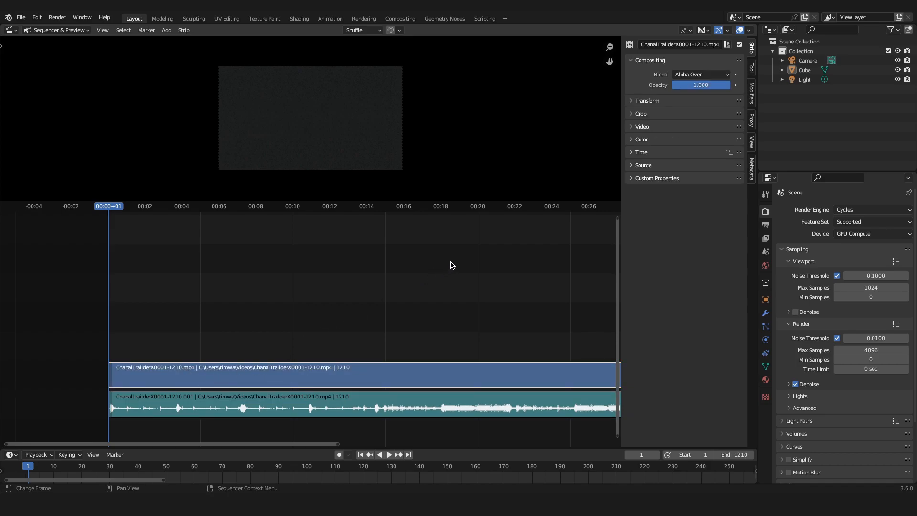
click(634, 153)
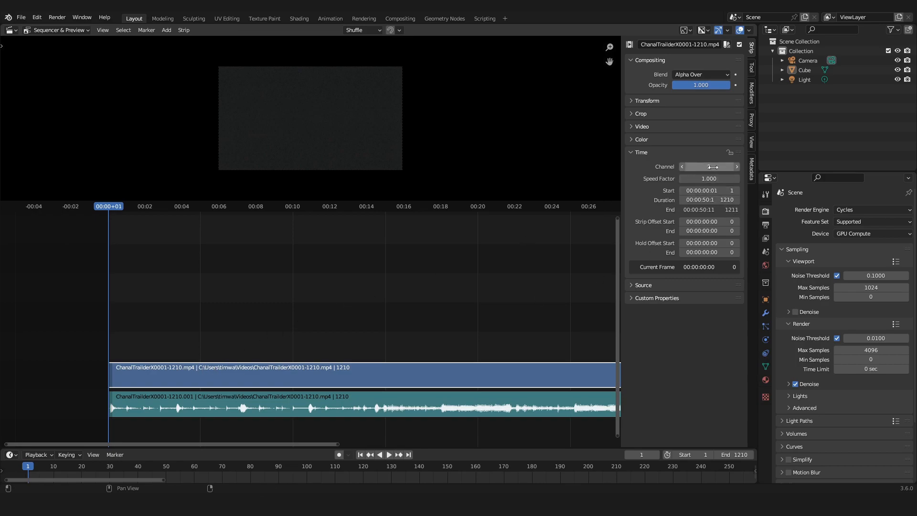
click(737, 171)
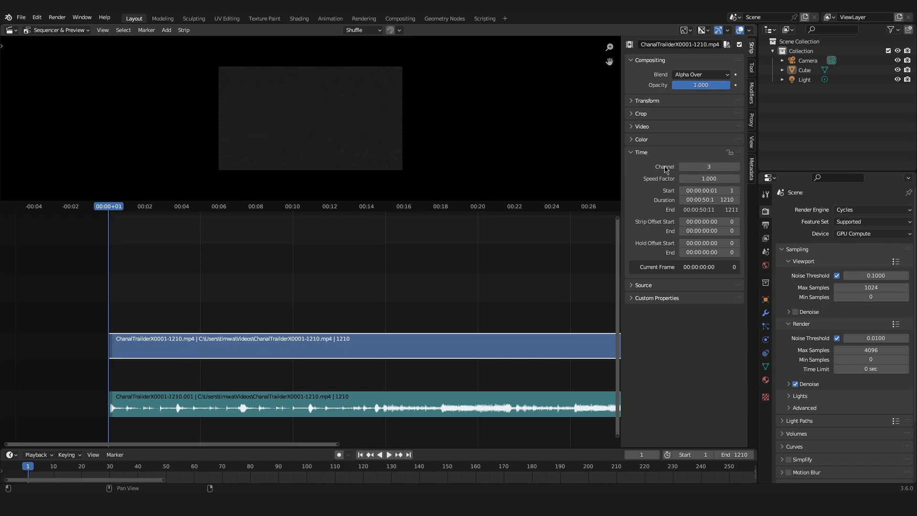
click(681, 169)
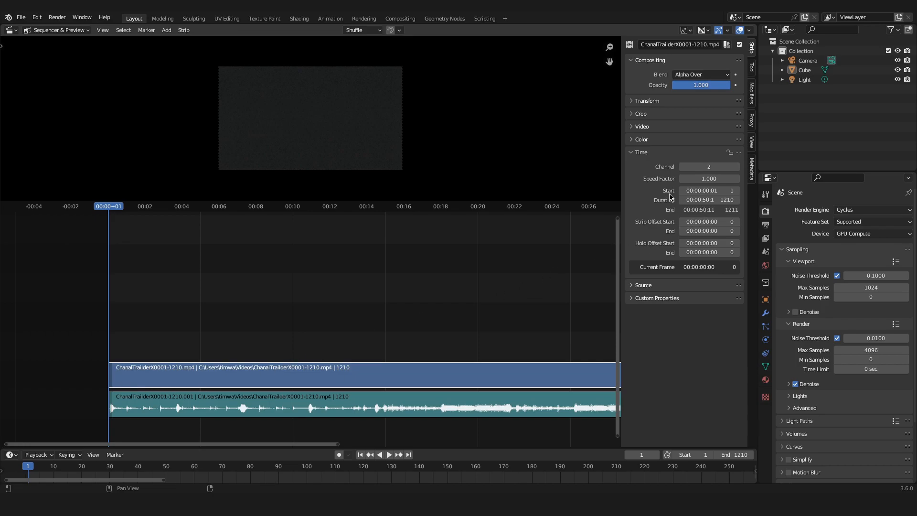
Step: Set the movie strip's start frame to 20 and return it to 1
click(728, 192)
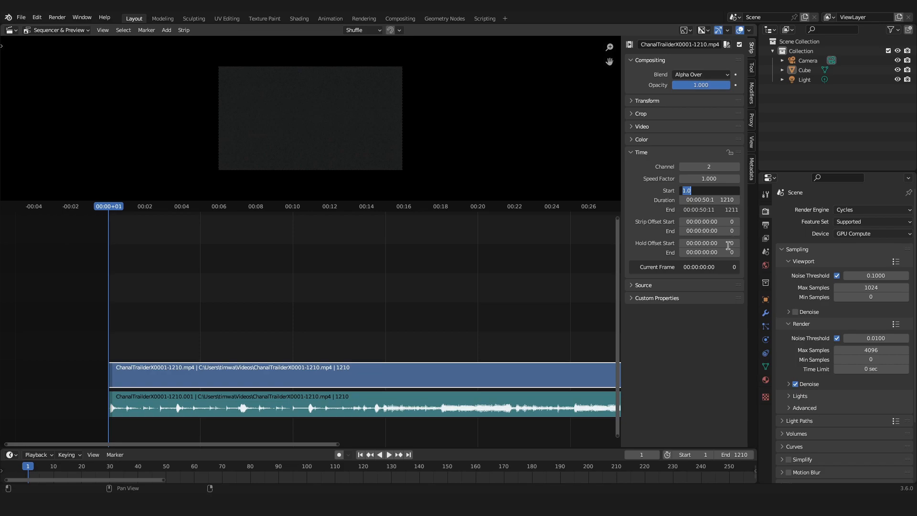
text(20)
key(Return)
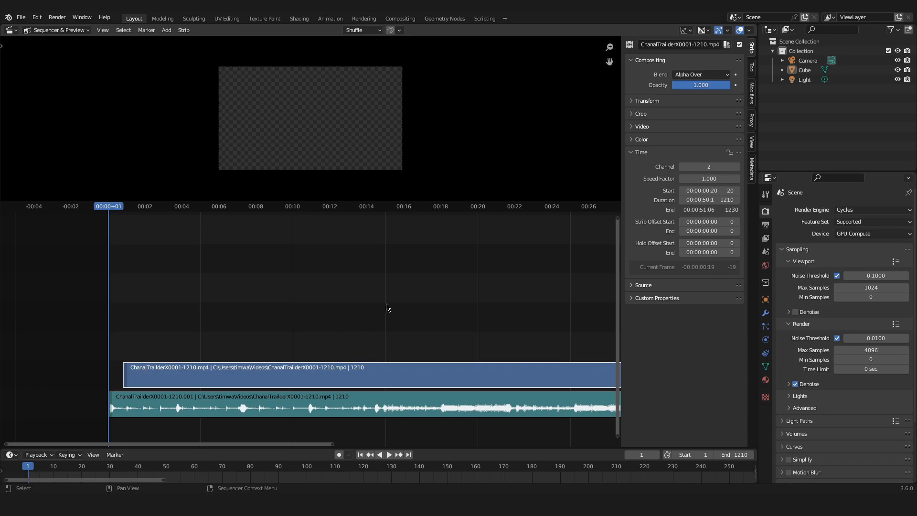
click(716, 190)
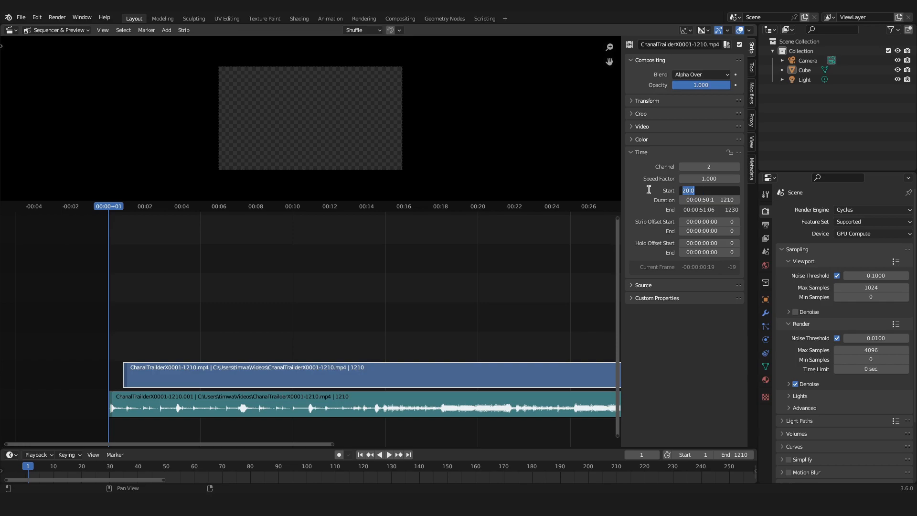
text(1)
key(Return)
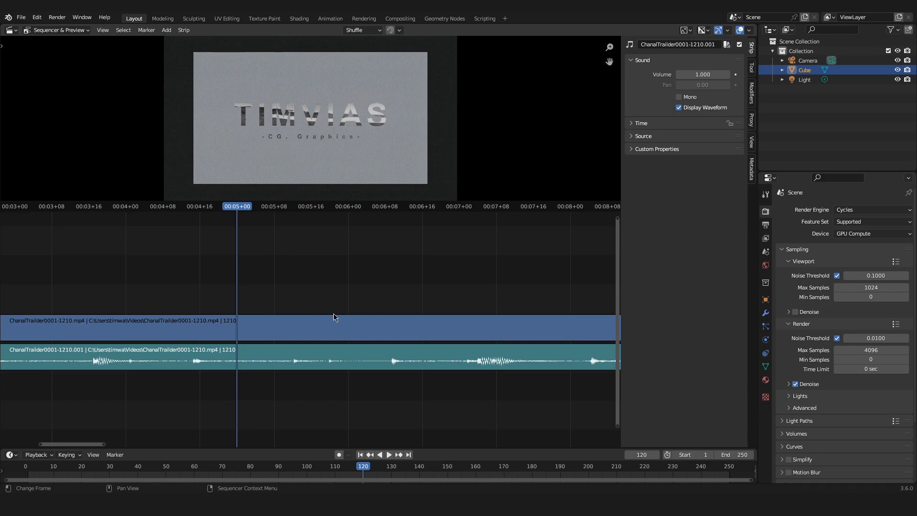
Step: Split the movie and sound strips together at frame 131
click(288, 206)
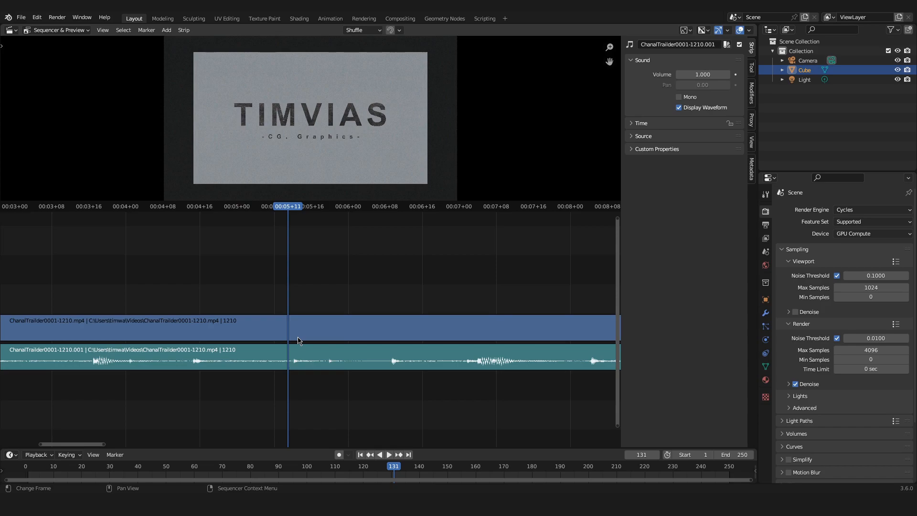
click(314, 328)
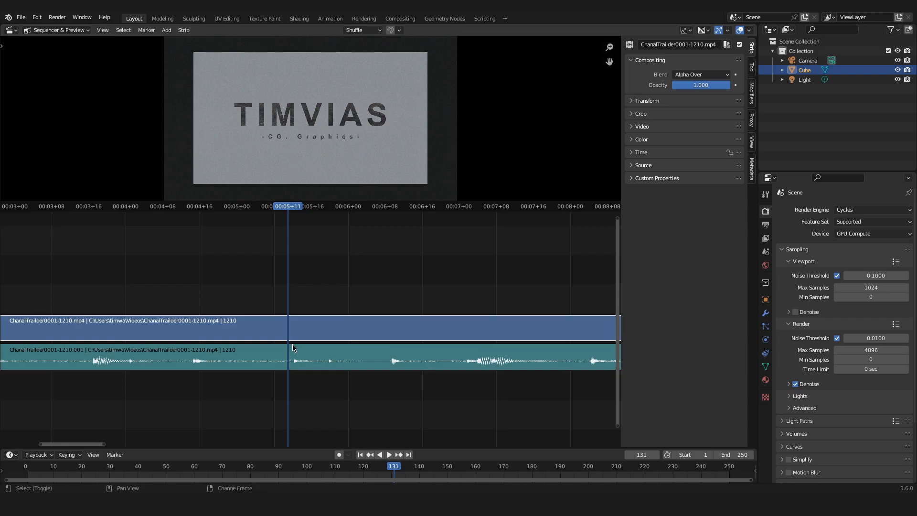
shift+click(307, 361)
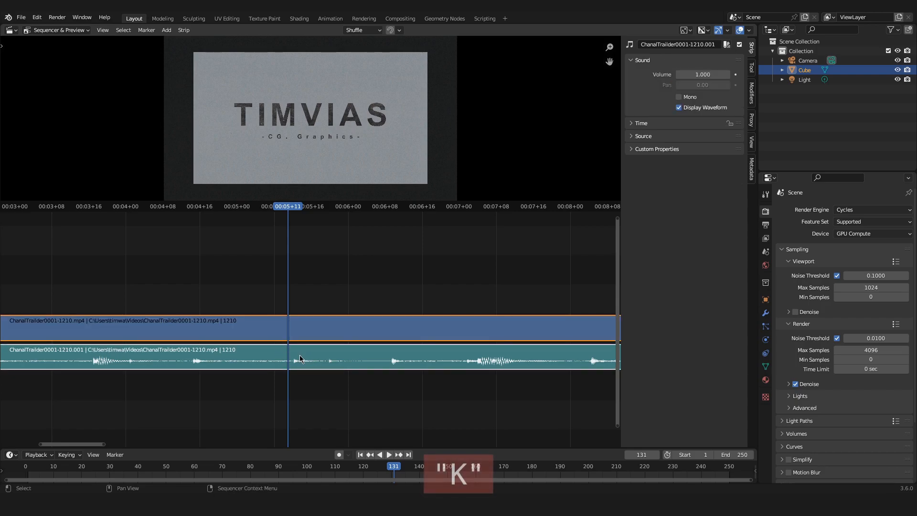
key(k)
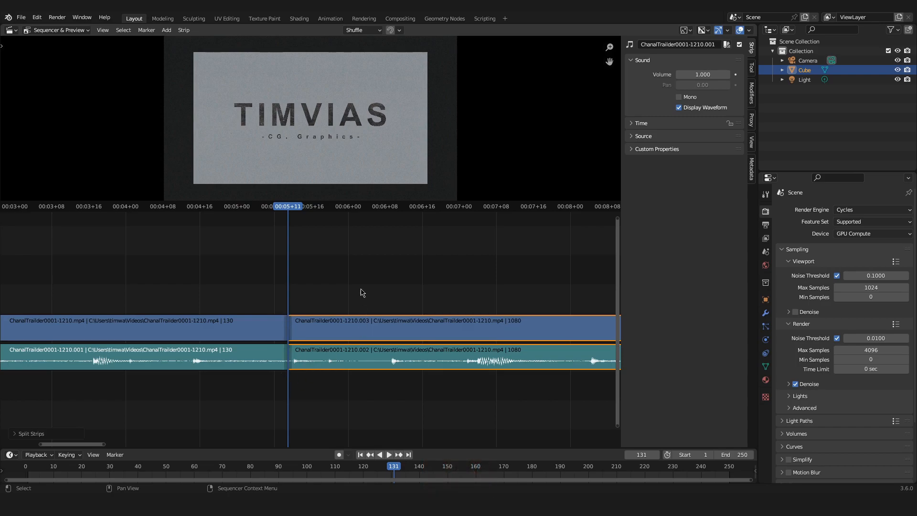
Step: Slide the later movie and sound pieces about 6 frames later and move the earlier pieces up against them
drag(327, 339, 355, 339)
click(252, 328)
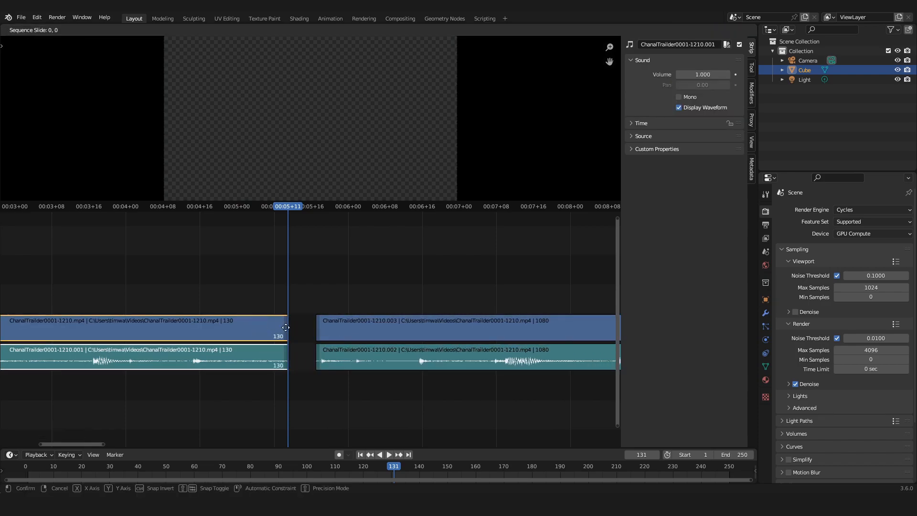
drag(256, 348, 384, 317)
click(390, 308)
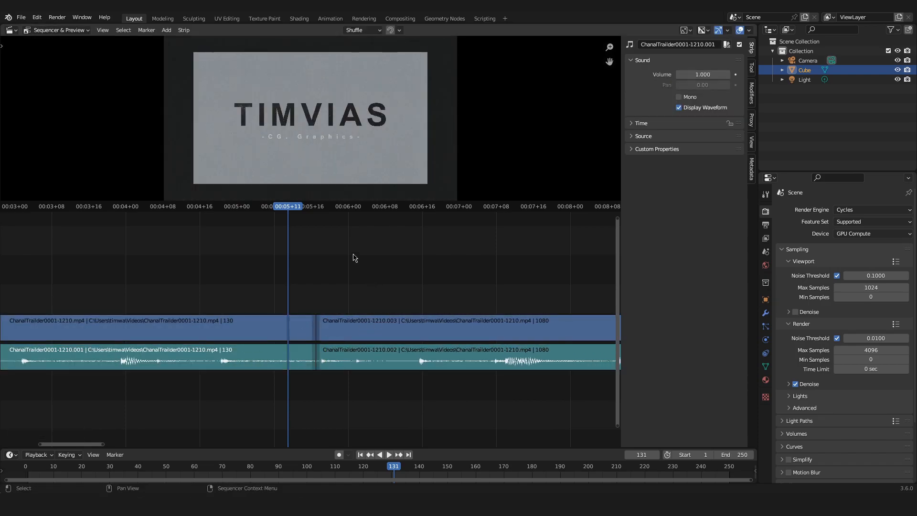
Step: Select the second movie and sound pieces together and split them at frame 149
click(374, 209)
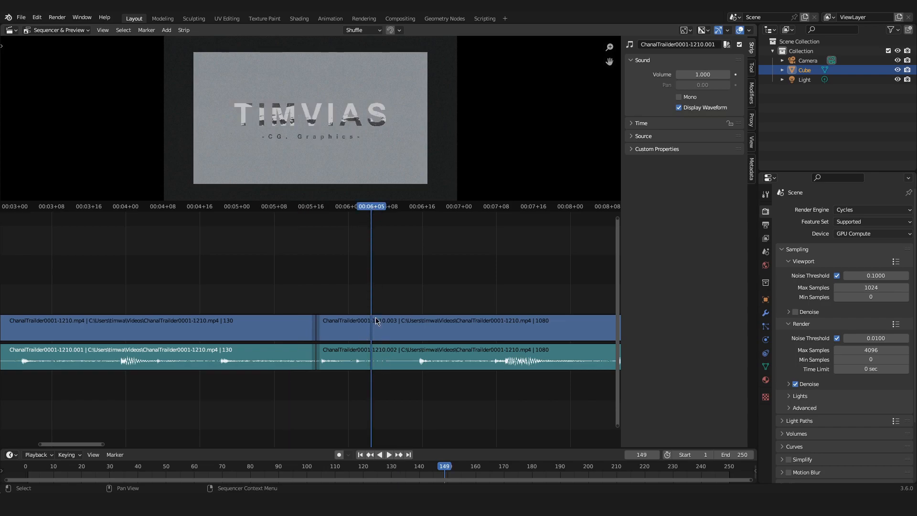
scroll(373, 338, up, 2)
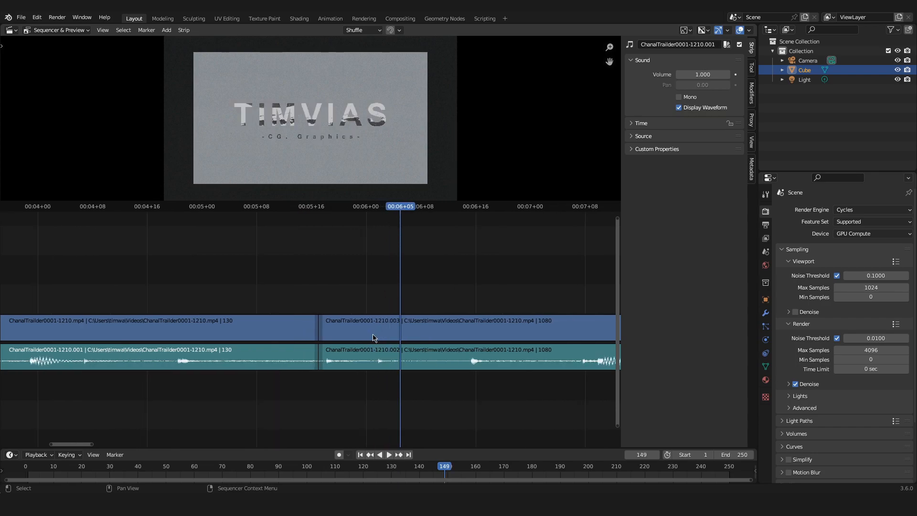
click(431, 329)
shift+click(429, 351)
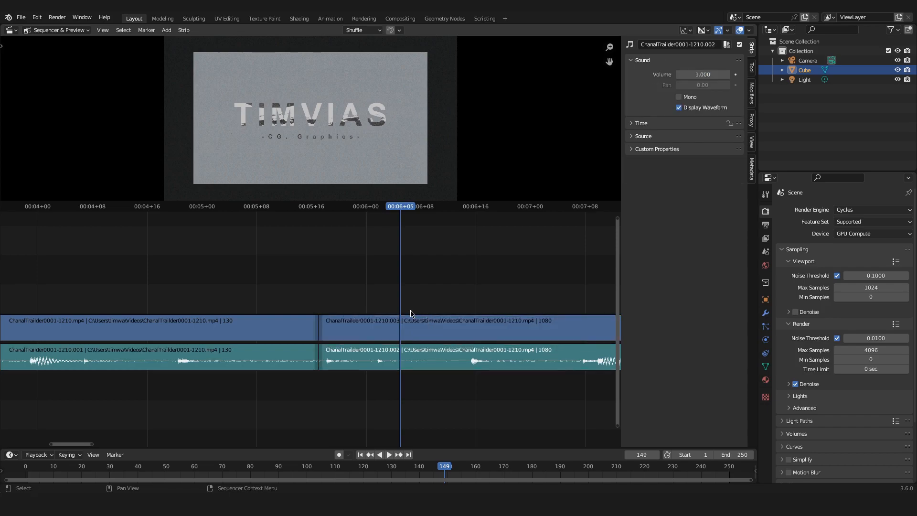
shift+click(411, 319)
shift+click(423, 348)
key(k)
key(k)
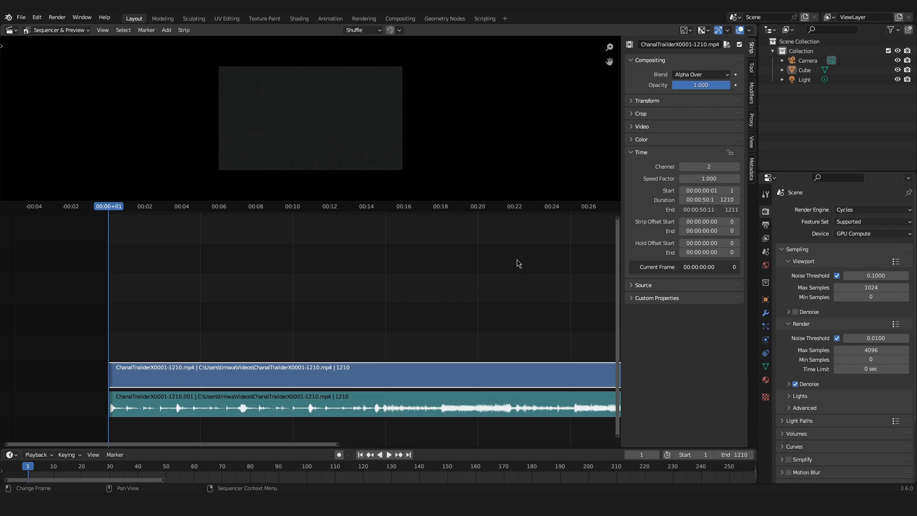
Step: Deselect the movie strip and add a text strip at frame 35 in the channel above it
scroll(506, 258, down, 3)
scroll(401, 284, up, 4)
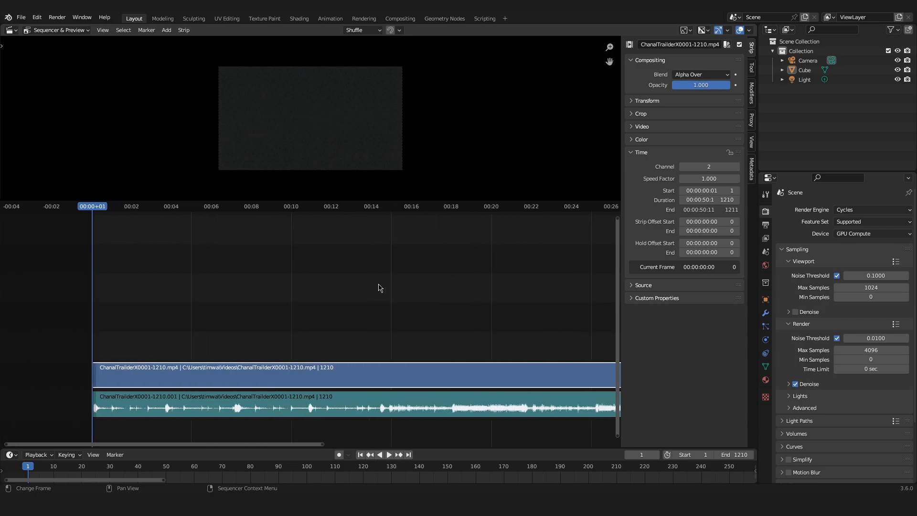
scroll(379, 288, up, 1)
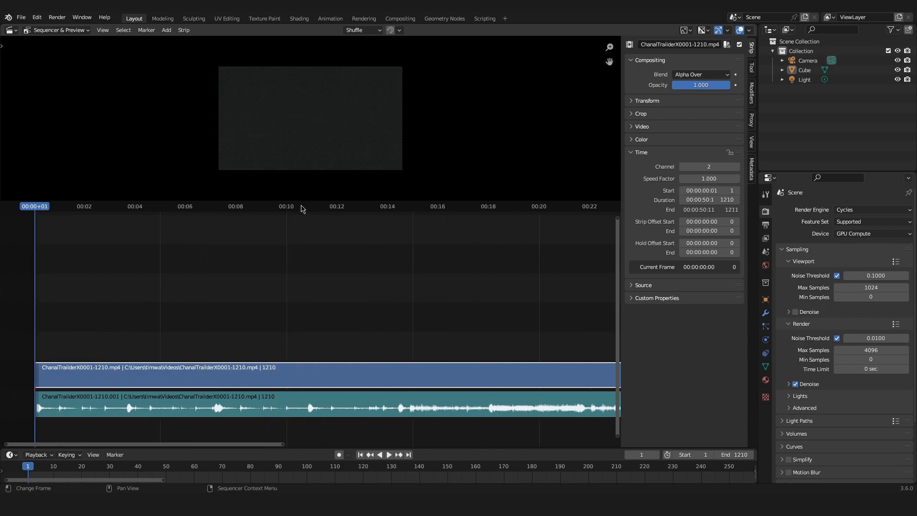
click(169, 298)
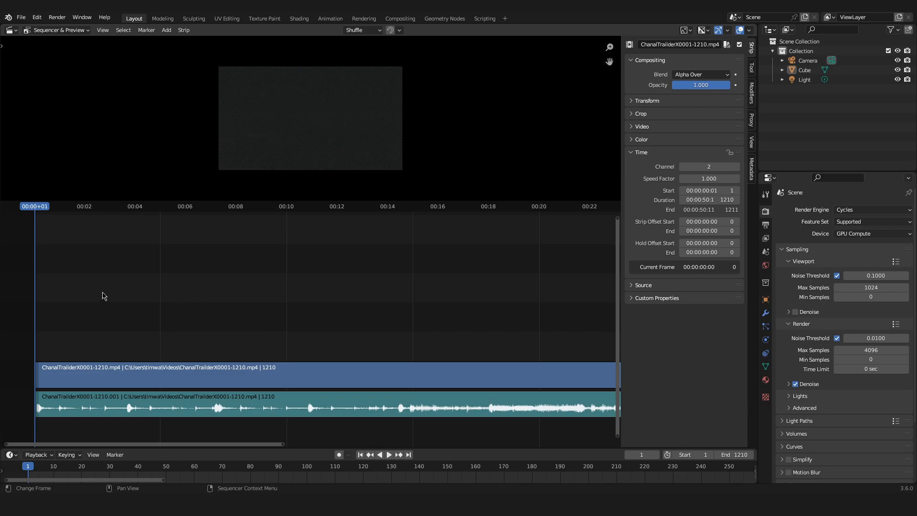
click(168, 30)
key(shift+a)
click(71, 210)
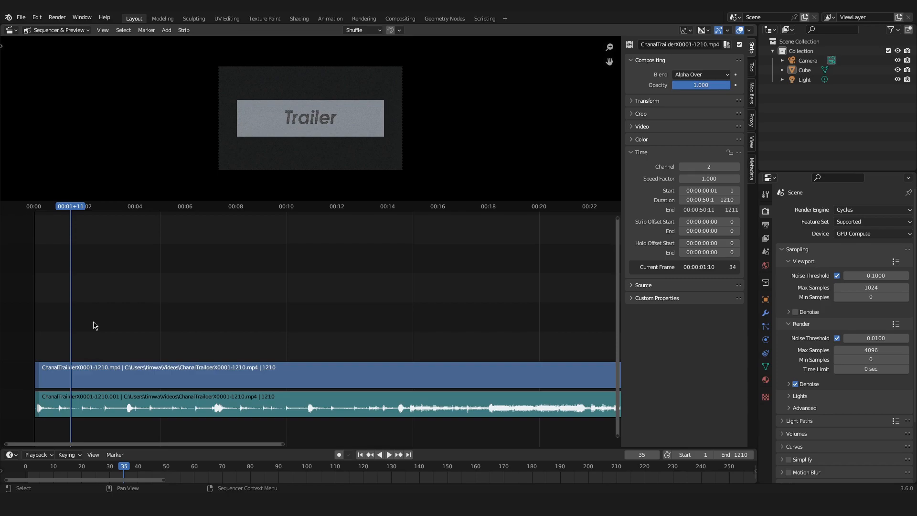
click(166, 30)
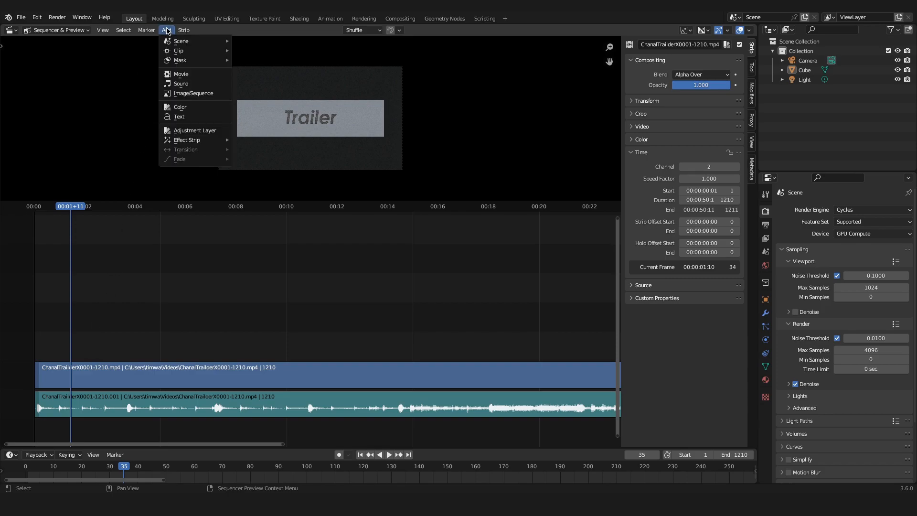
click(184, 117)
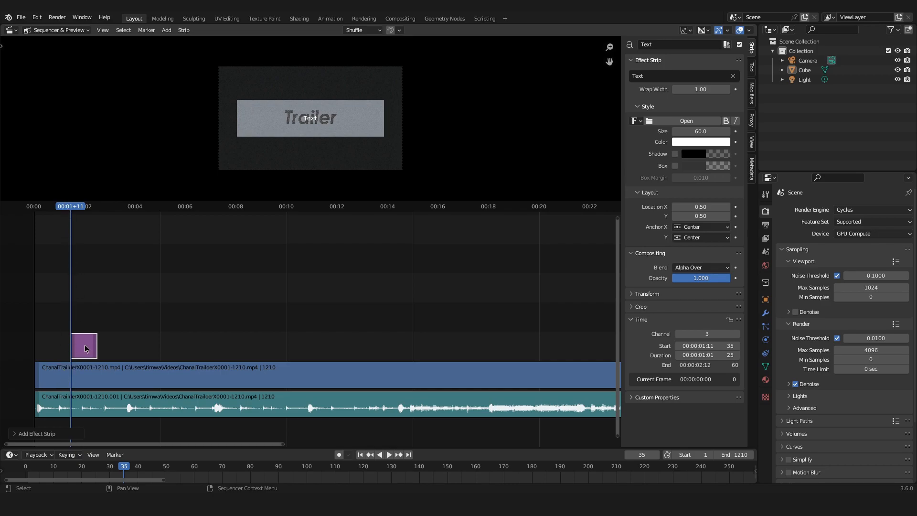
Step: Change the text strip's content to TEST and set its wrap width to 0
scroll(125, 344, up, 5)
middle_drag(131, 346, 398, 340)
scroll(230, 354, up, 6)
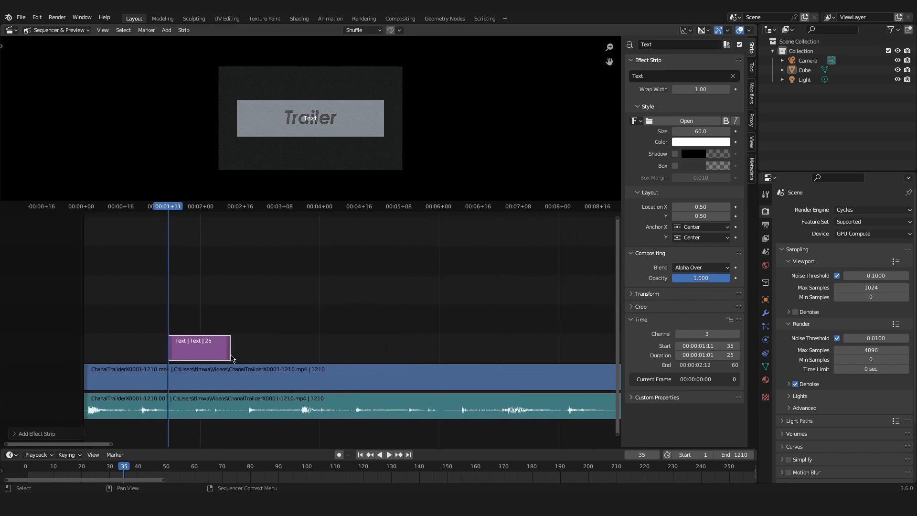
scroll(280, 147, up, 2)
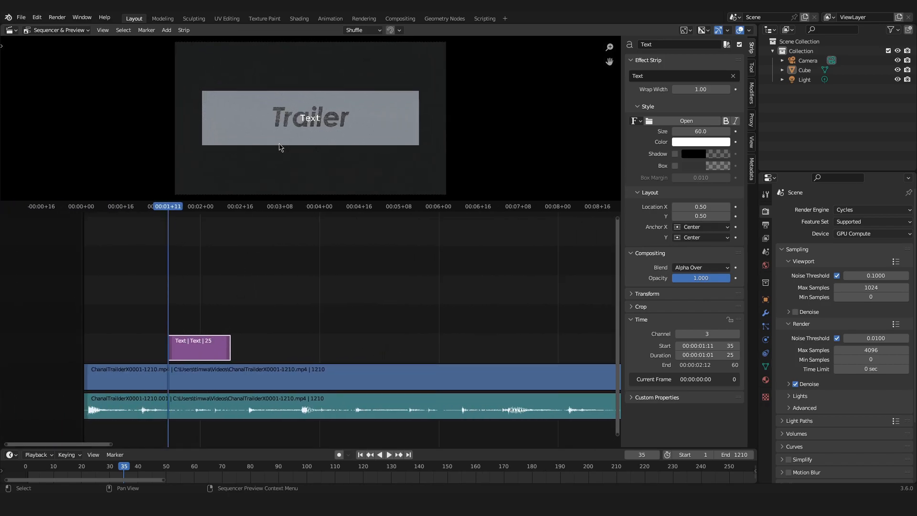
scroll(282, 147, up, 2)
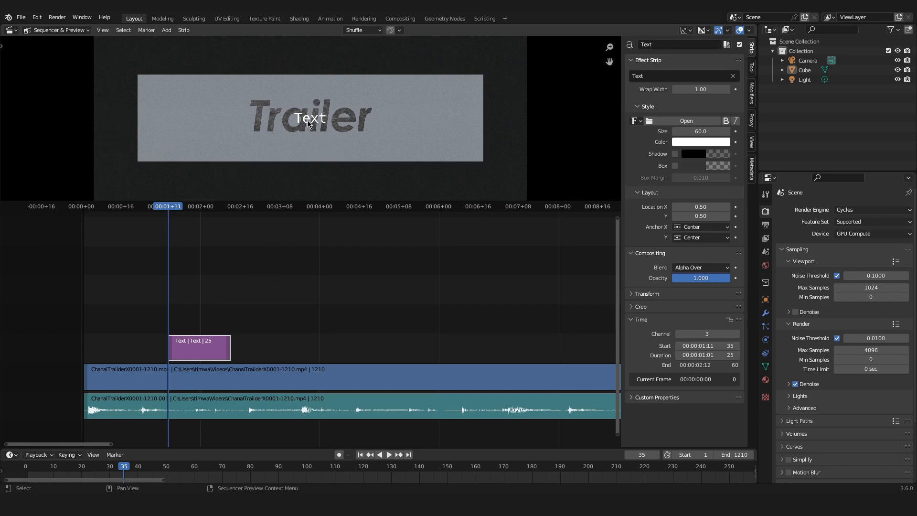
scroll(234, 327, up, 7)
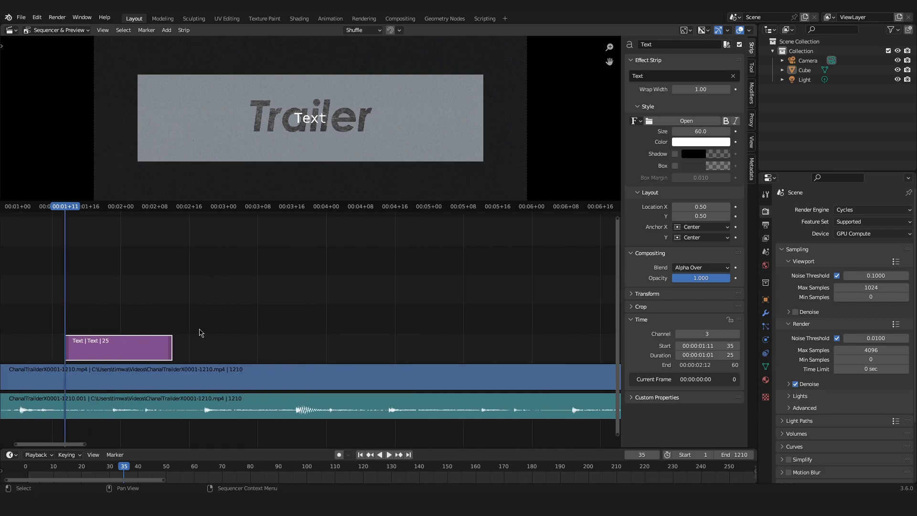
middle_drag(217, 330, 320, 327)
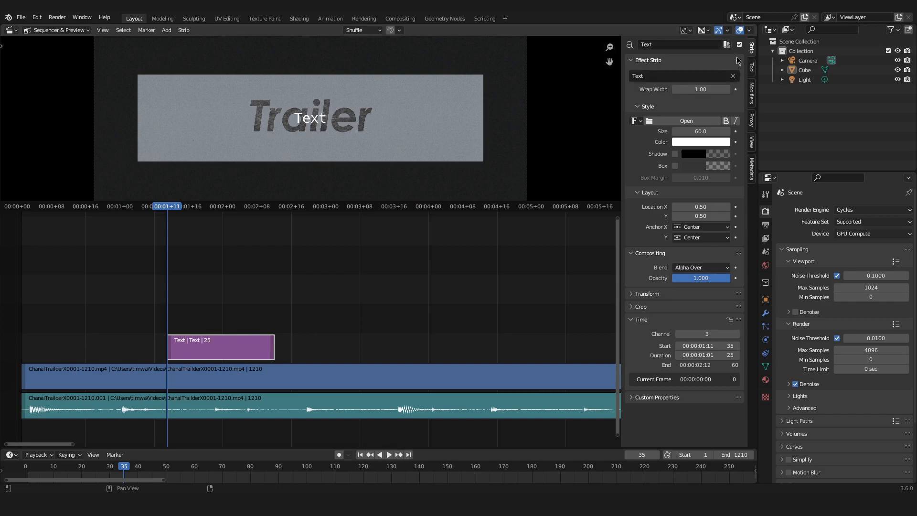
click(653, 79)
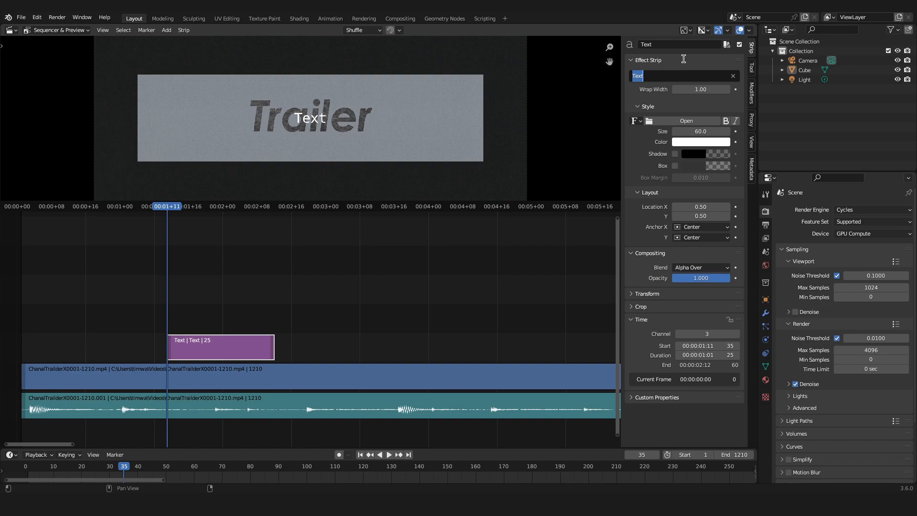
text(TEST)
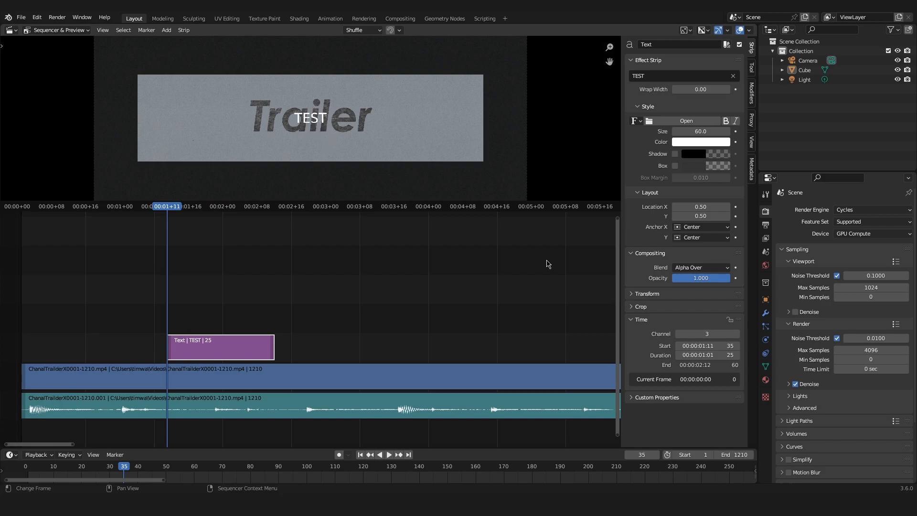
Step: Try the Left horizontal anchor on the TEST text, returning Anchor X to Center
click(708, 227)
click(707, 238)
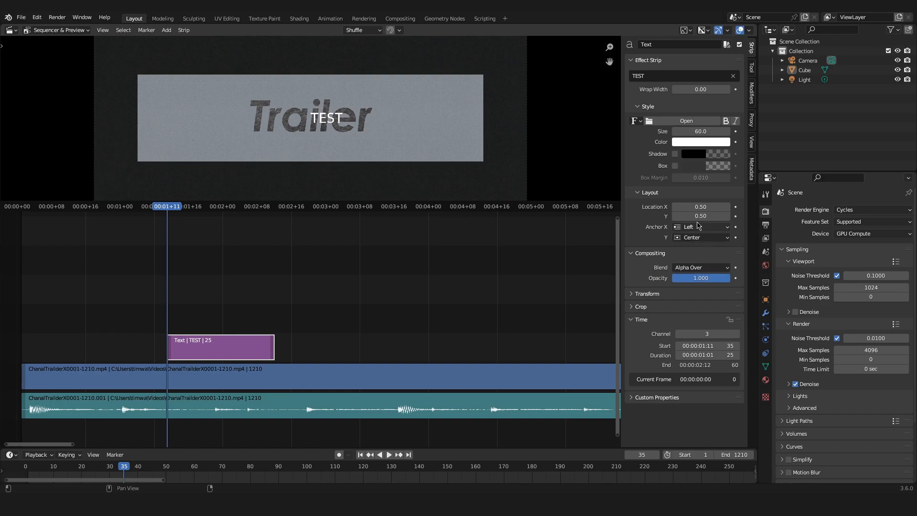
click(699, 227)
click(694, 248)
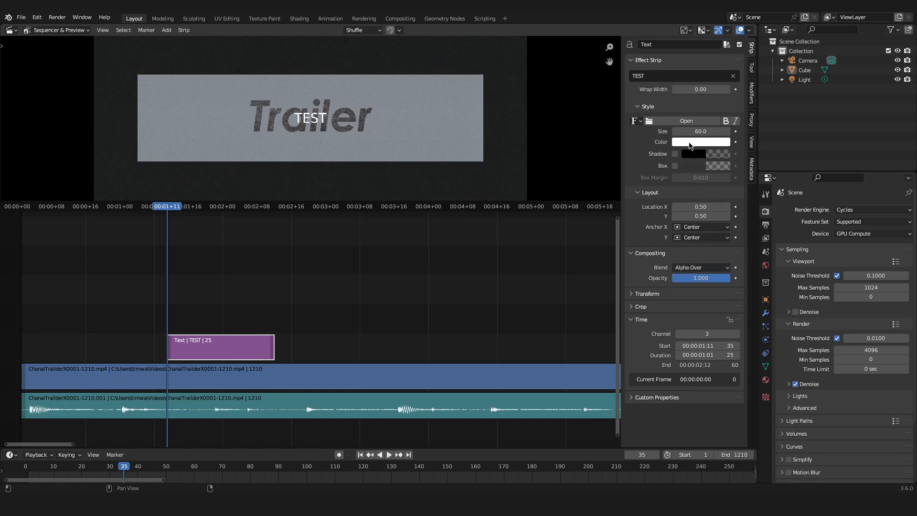
Step: Enlarge the TEST text to size 206.2 and load Arial Bold from the Windows fonts folder
mouse_move(700, 131)
mouse_down()
mouse_move(692, 131)
mouse_move(726, 131)
mouse_move(700, 131)
mouse_up()
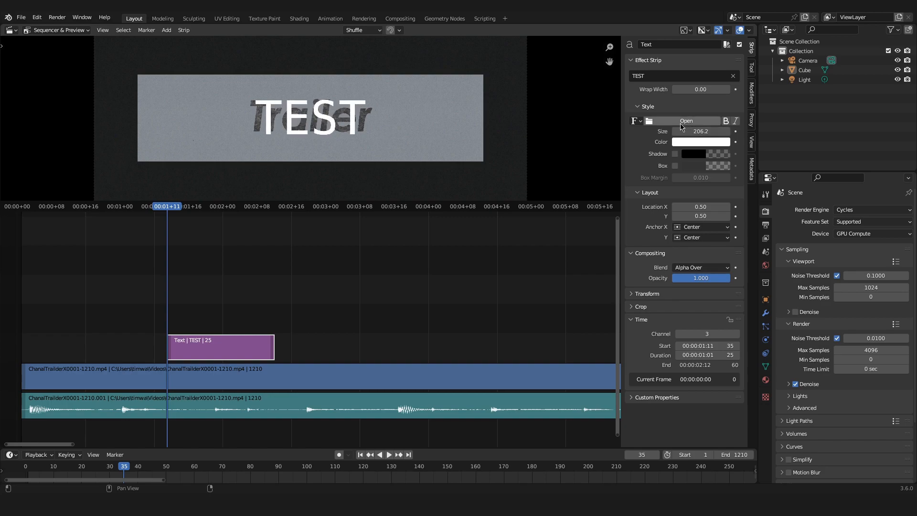
click(677, 124)
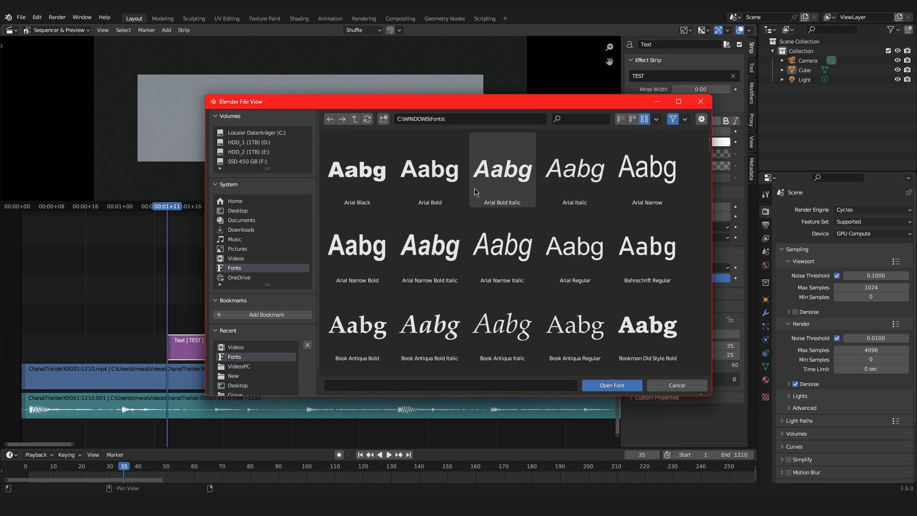
click(429, 172)
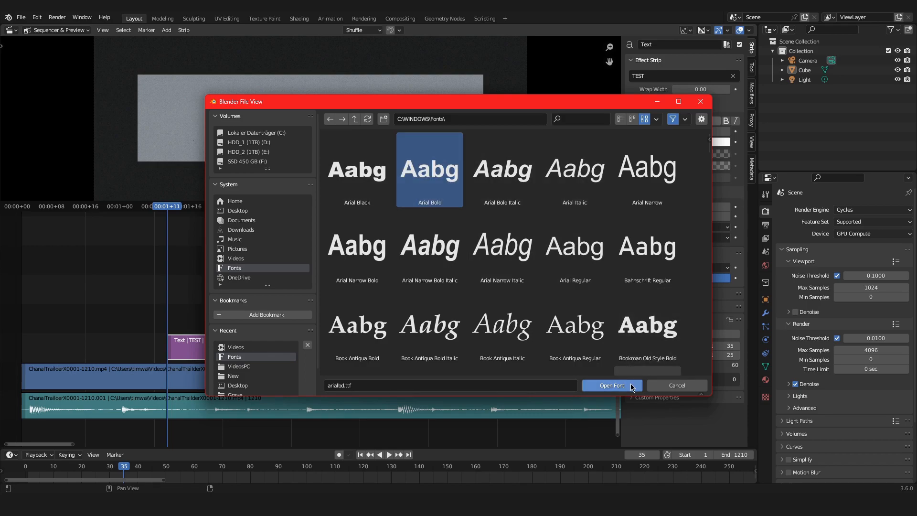
click(618, 385)
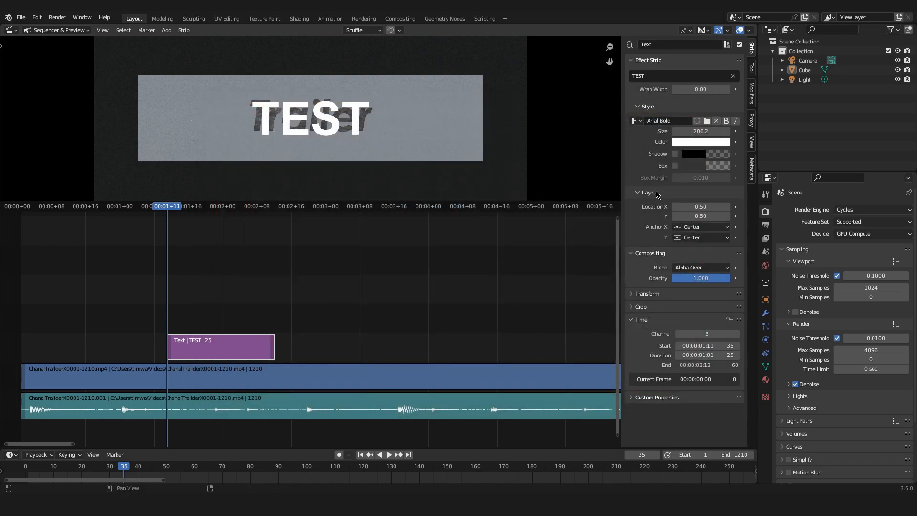
Step: Set the TEST text's color to bright red
click(705, 143)
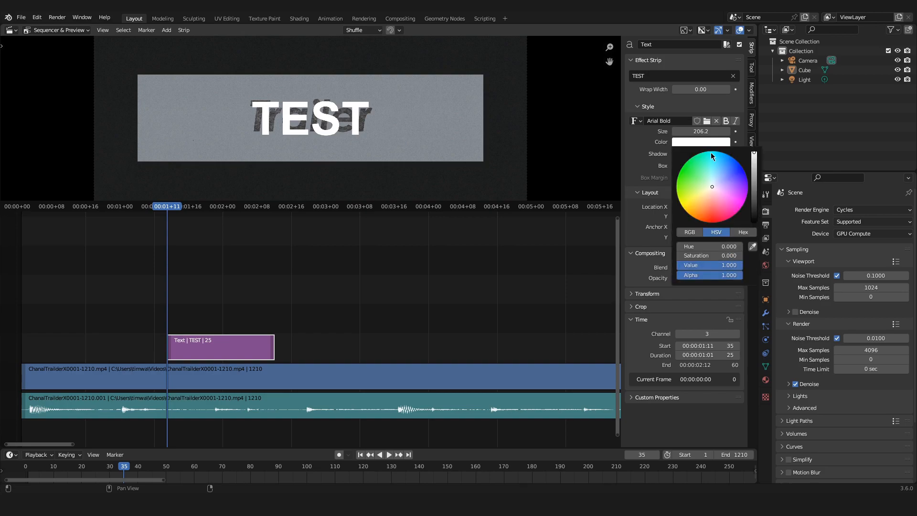
click(744, 171)
drag(744, 170, 712, 217)
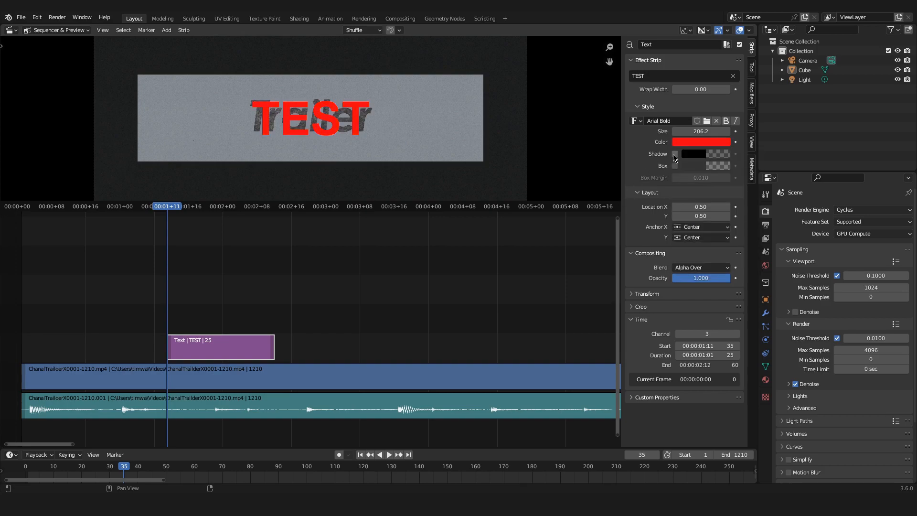
Step: Try a shadow on the red TEST text and turn it off again
click(675, 154)
scroll(391, 126, up, 4)
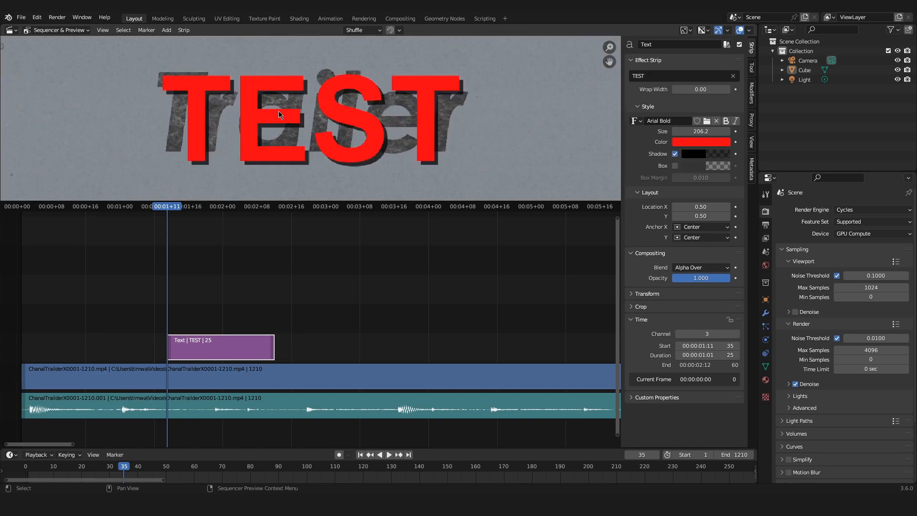
click(674, 154)
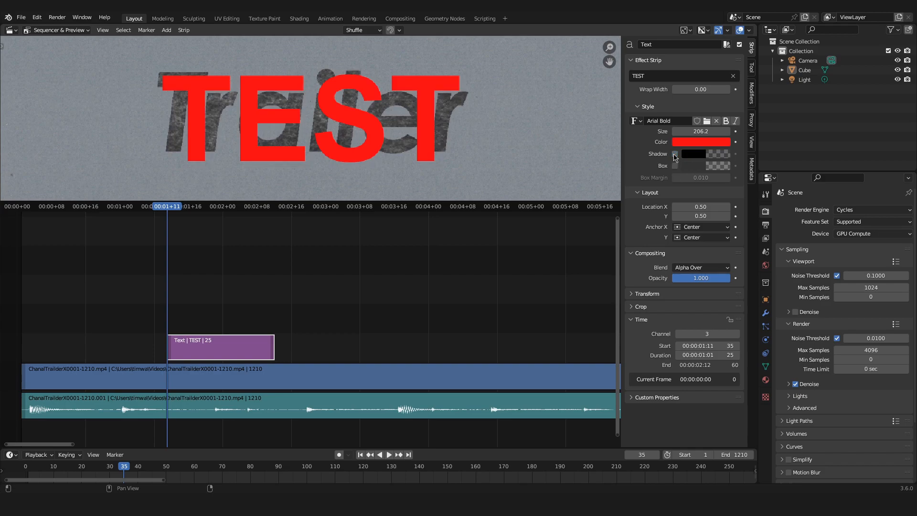
Step: Enable a background box behind the TEST text and make it fully opaque dark blue
click(675, 166)
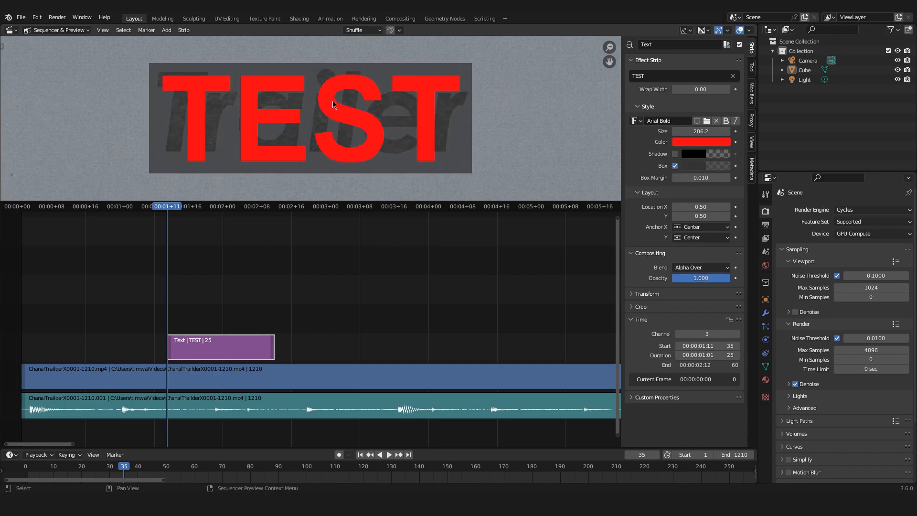
click(720, 165)
drag(747, 152, 764, 152)
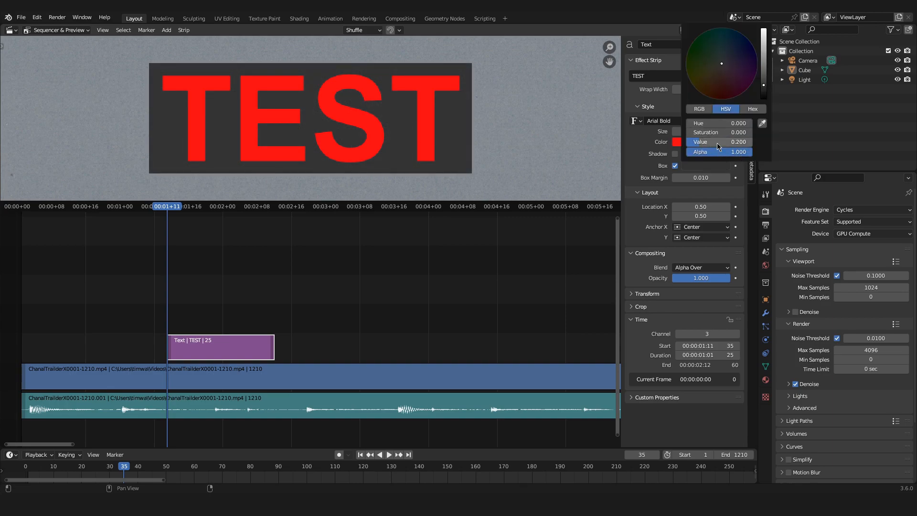
click(727, 72)
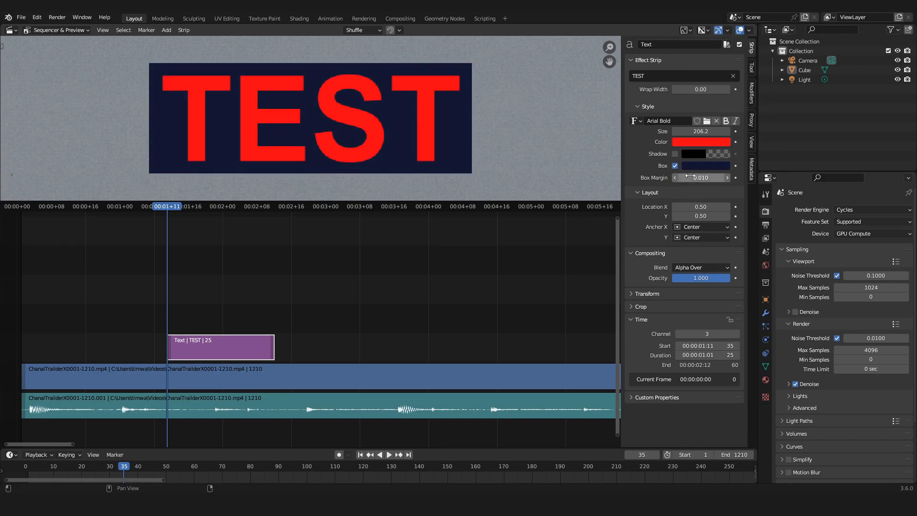
Step: Widen the text box margin to 0.090 and reduce it to 0.000
mouse_move(688, 178)
mouse_down()
mouse_move(720, 178)
mouse_move(686, 177)
mouse_move(705, 177)
mouse_up()
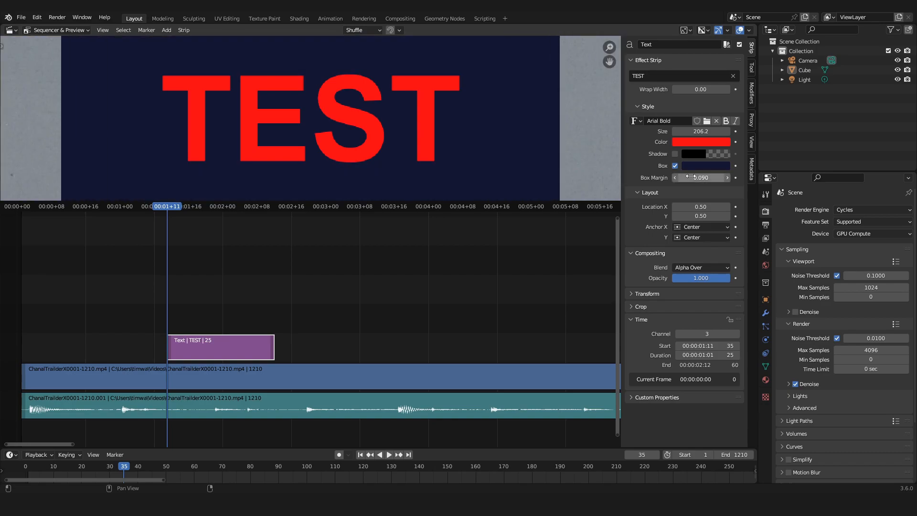
scroll(463, 131, down, 8)
scroll(463, 131, down, 3)
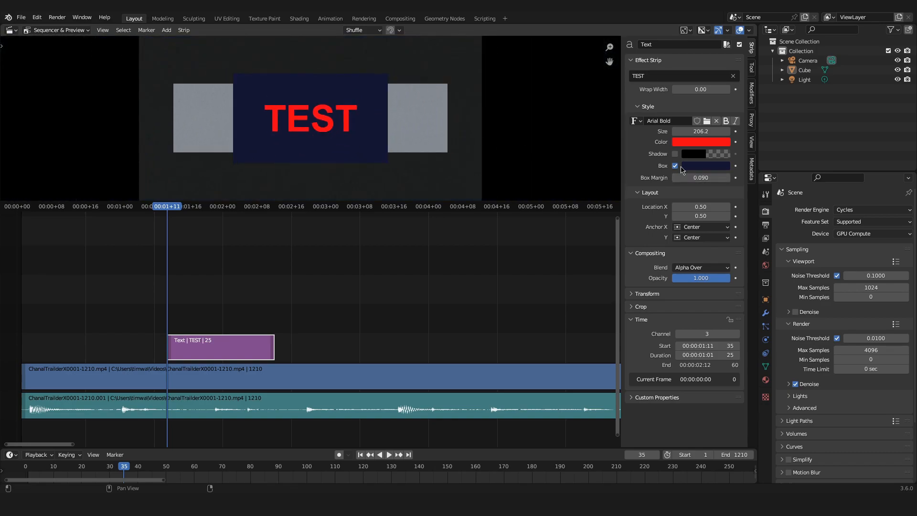
drag(687, 178, 667, 178)
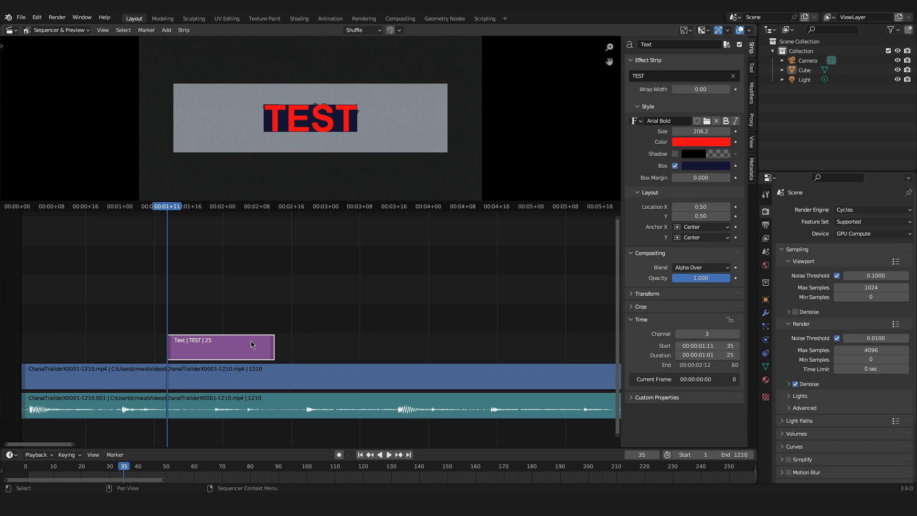
Step: Delete the text strip and add a color strip at frame 35 in its place above the movie strip
key(Delete)
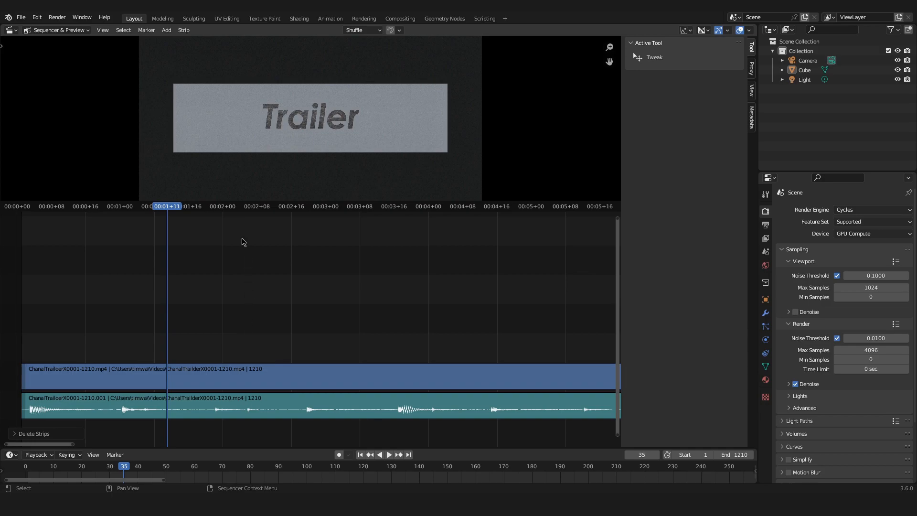
click(166, 30)
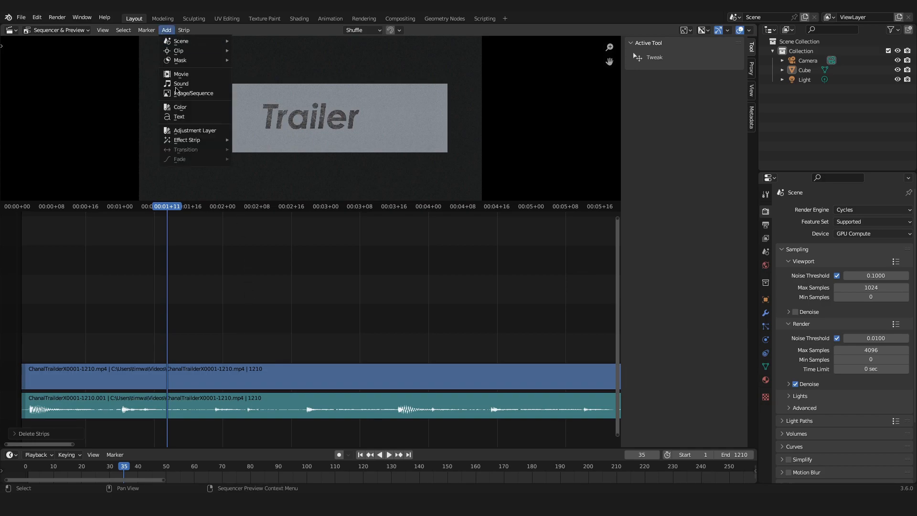
click(186, 107)
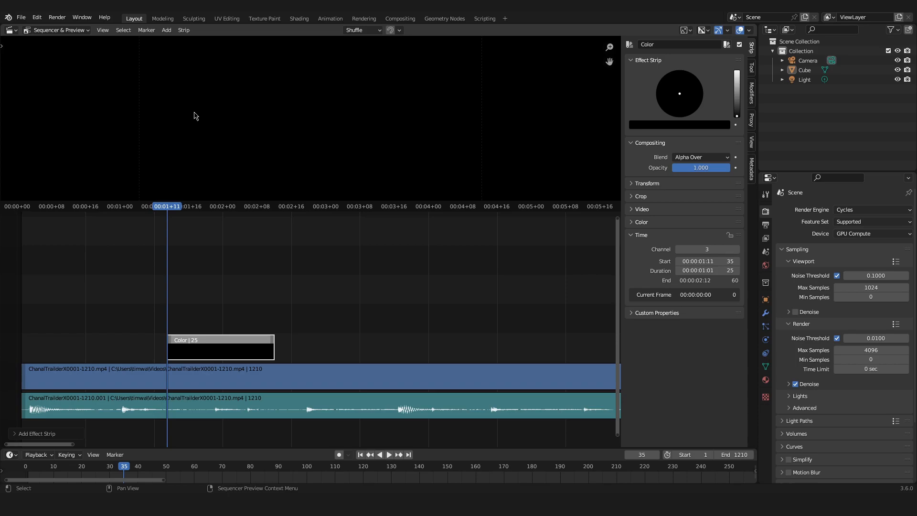
Step: Move the playhead to frame 29, before the color strip, and make the strip's color bright yellow
scroll(224, 332, down, 2)
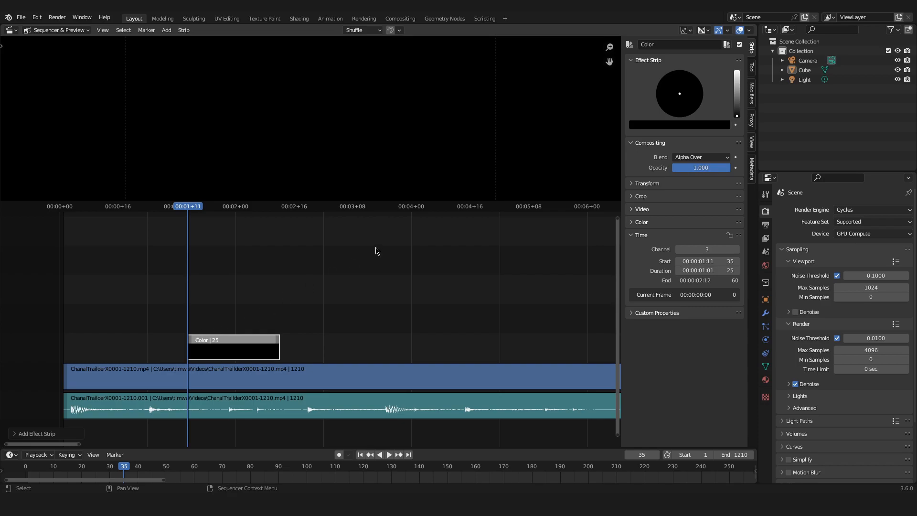
drag(180, 210, 166, 210)
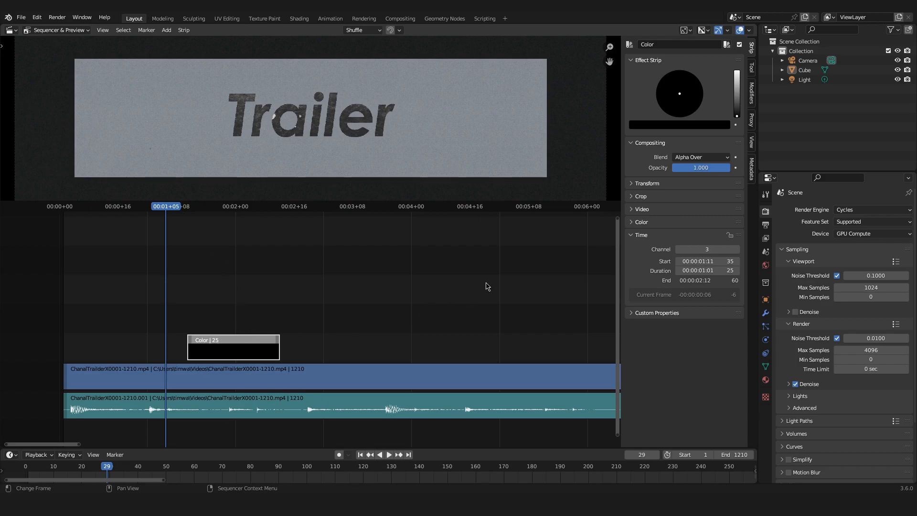
click(691, 125)
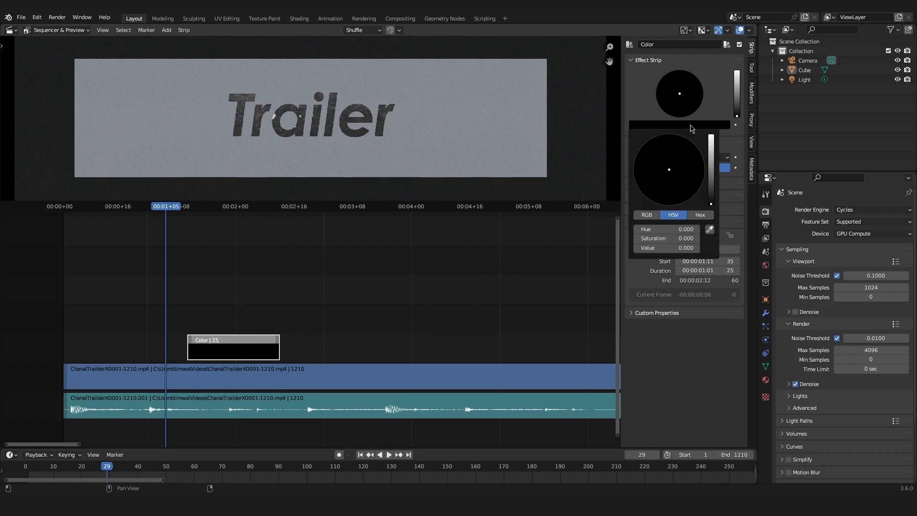
drag(710, 177, 644, 186)
drag(711, 171, 711, 135)
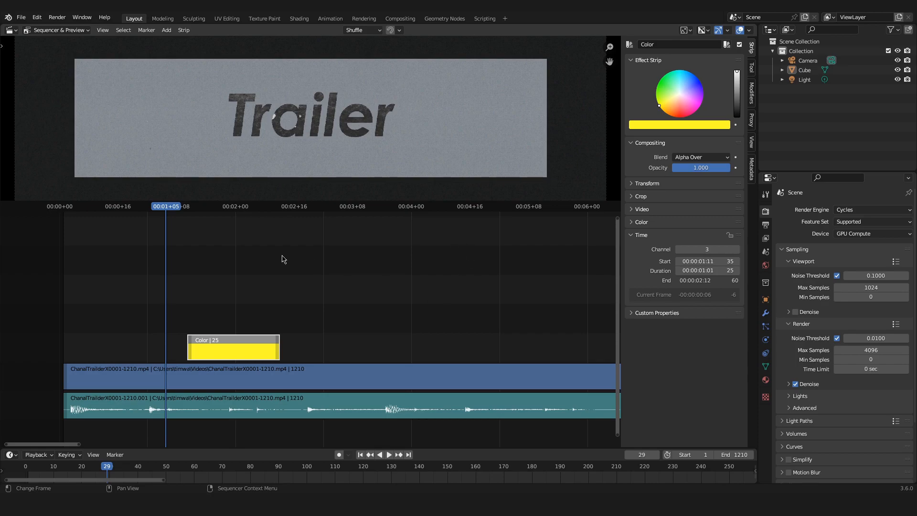
Step: Move the playhead to frame 39 and crop 614 px off the top of the yellow color strip
drag(176, 207, 204, 234)
scroll(332, 112, down, 5)
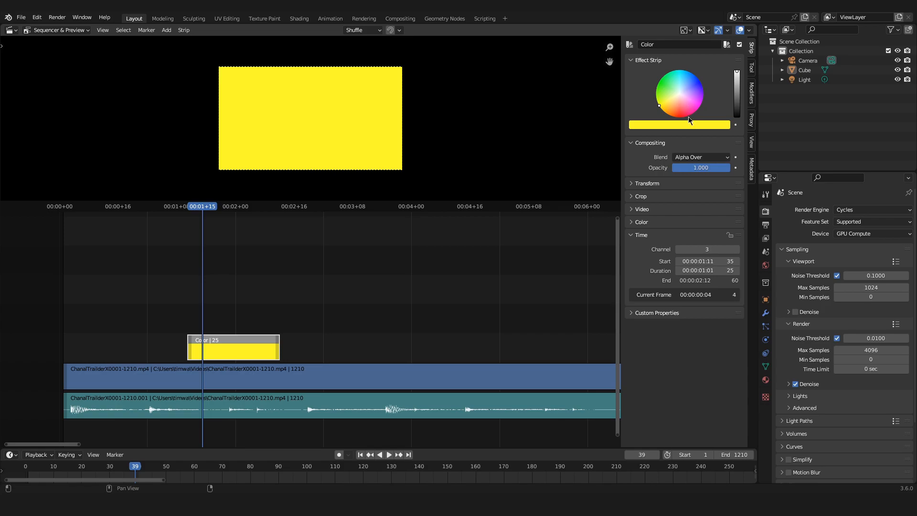
click(631, 196)
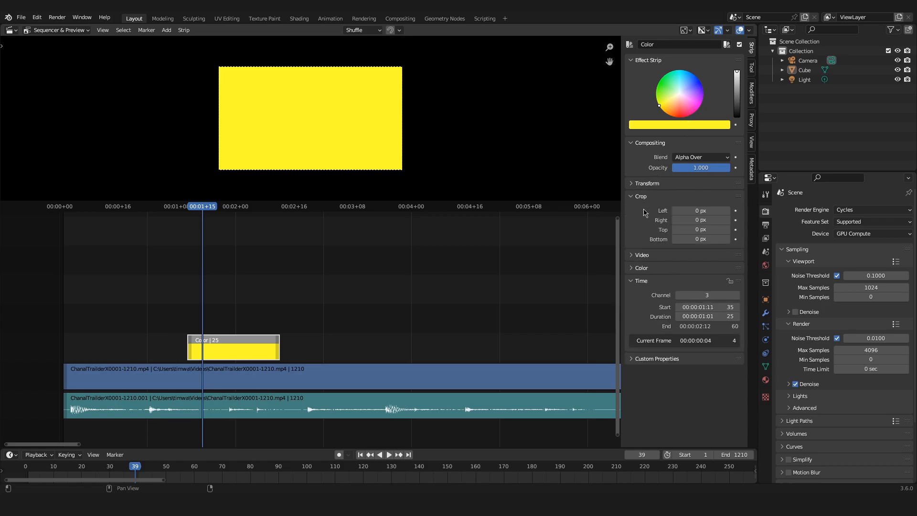
scroll(428, 139, up, 3)
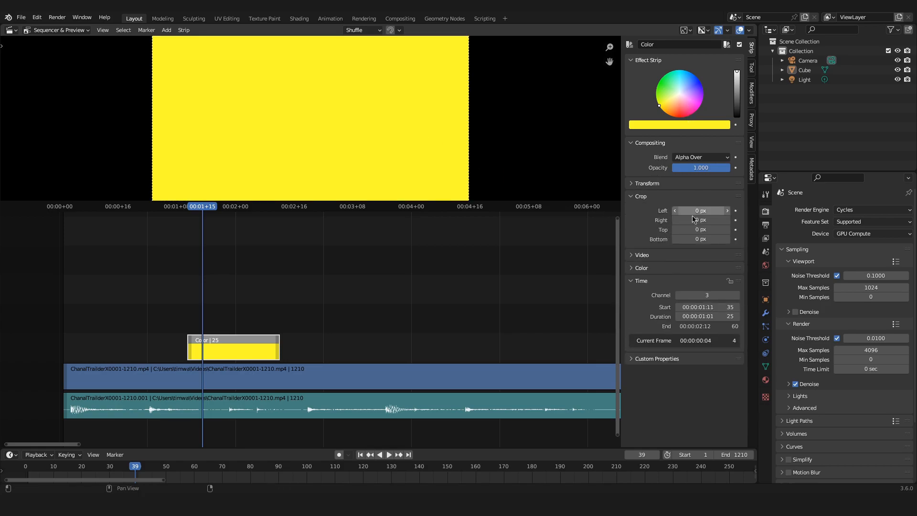
drag(700, 229, 747, 230)
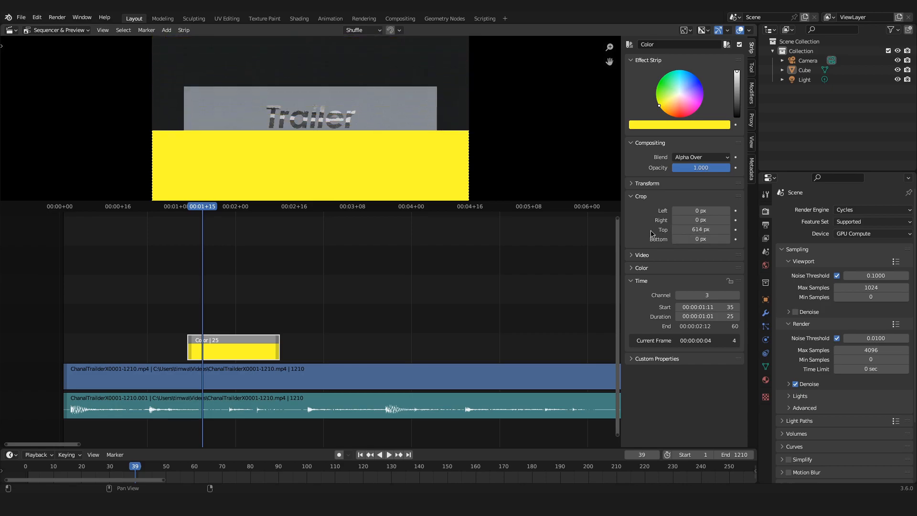
scroll(312, 153, up, 3)
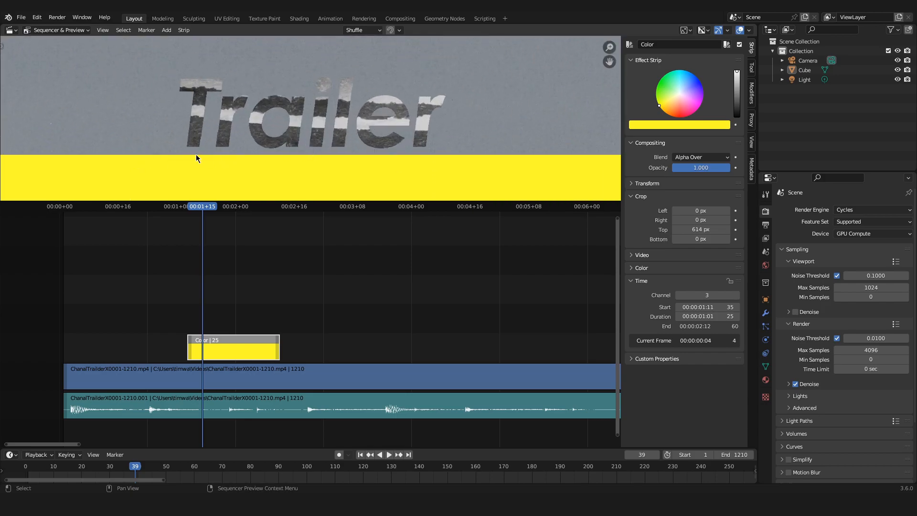
Step: Crop 451 px off the bottom of the yellow color strip, leaving a thin bar under the Trailer title
scroll(338, 127, down, 3)
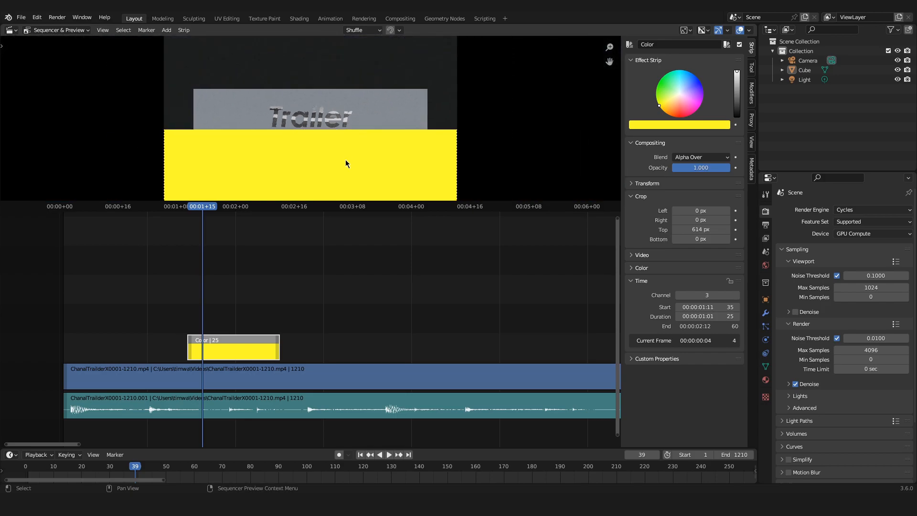
middle_drag(345, 161, 353, 131)
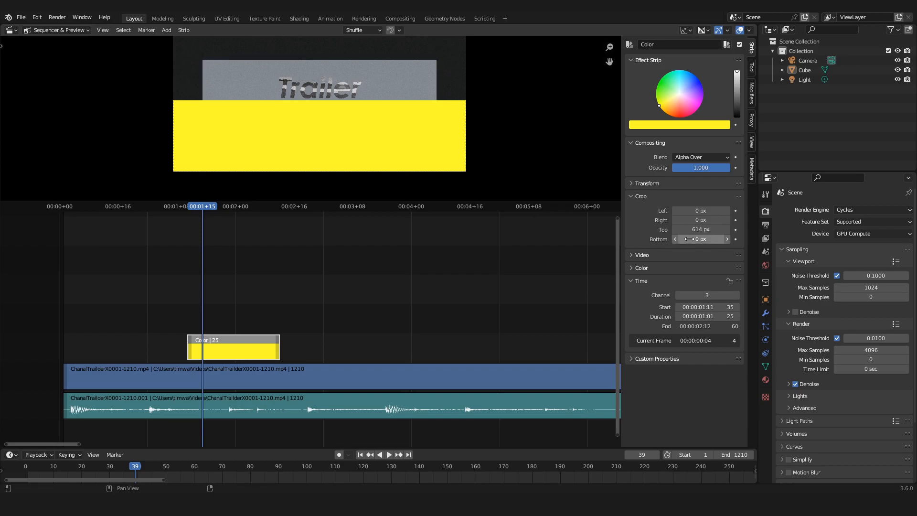
drag(700, 239, 811, 239)
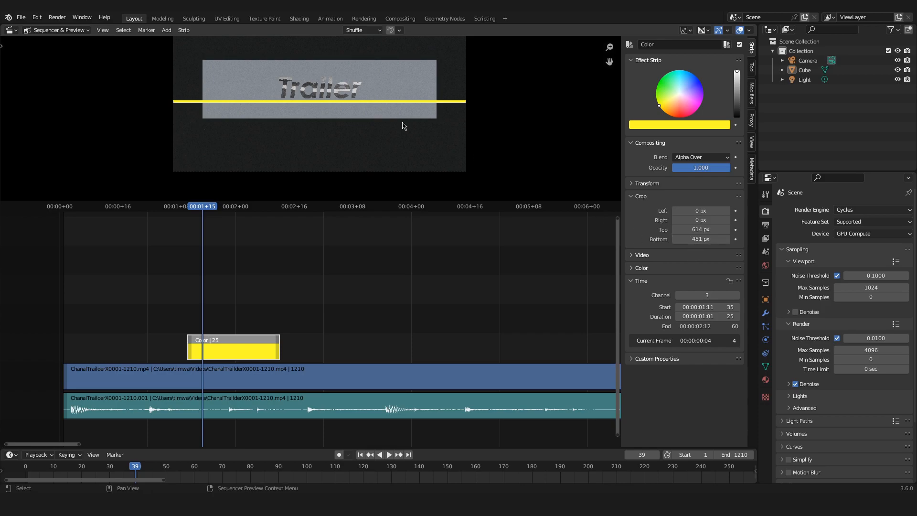
Step: Crop the yellow bar 674 px on the left and 676 px on the right so it underlines the Trailer title
scroll(403, 125, up, 2)
middle_drag(356, 93, 362, 173)
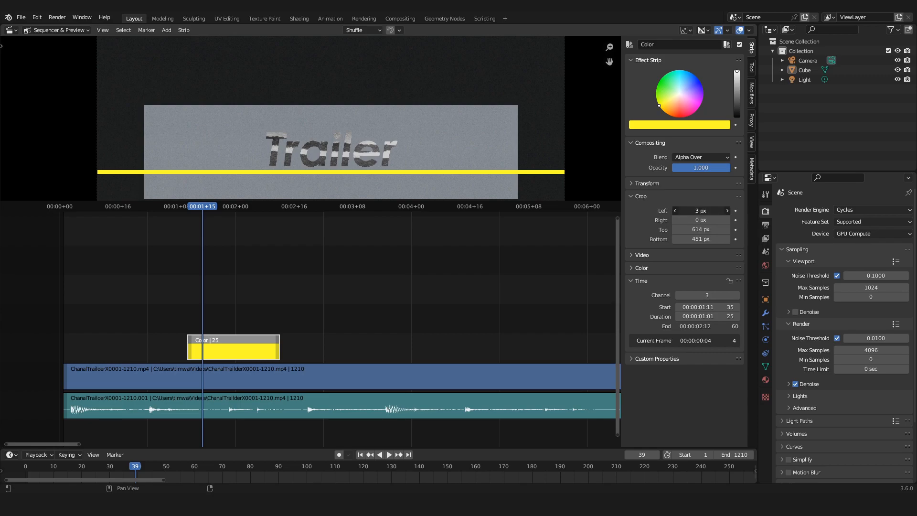
drag(700, 210, 830, 210)
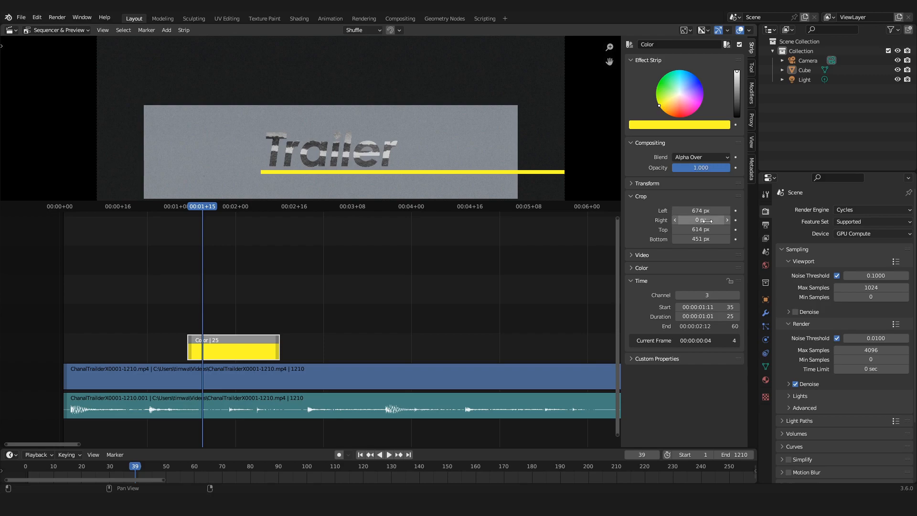
drag(700, 220, 852, 219)
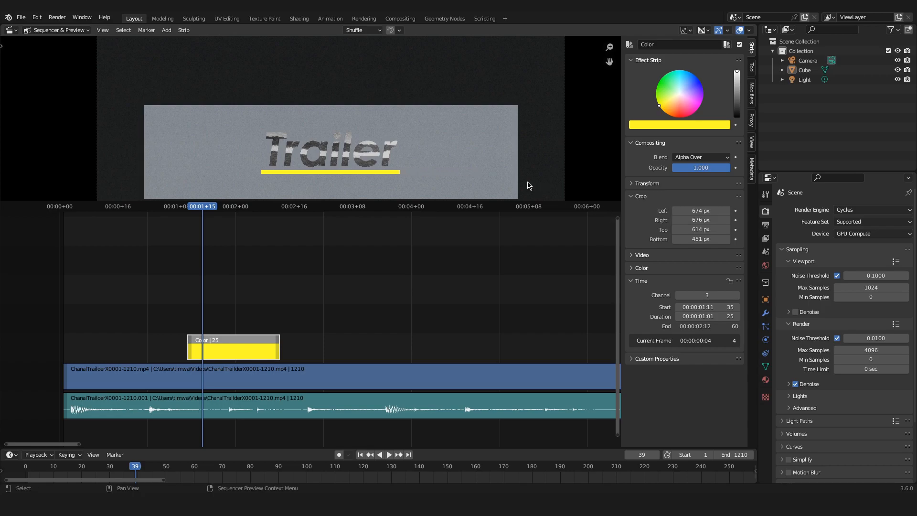
scroll(401, 144, up, 5)
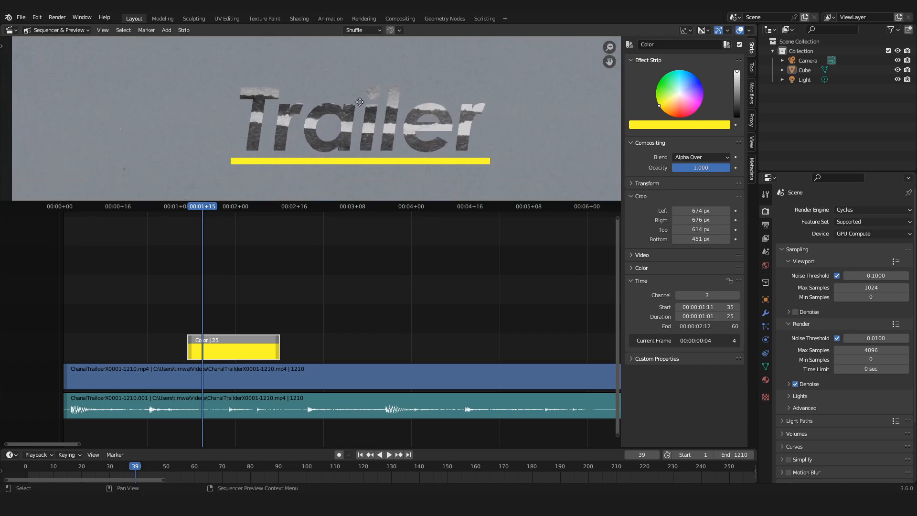
Step: Recolor the color strip mint green and set its X and Y scale to 1.060
mouse_move(691, 95)
mouse_down()
mouse_move(657, 84)
mouse_move(680, 88)
mouse_move(670, 76)
mouse_up()
click(629, 183)
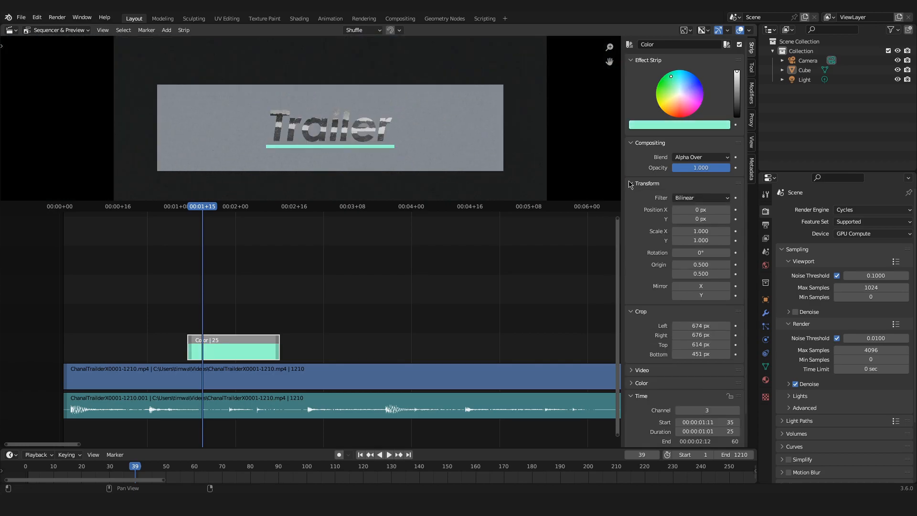
click(630, 183)
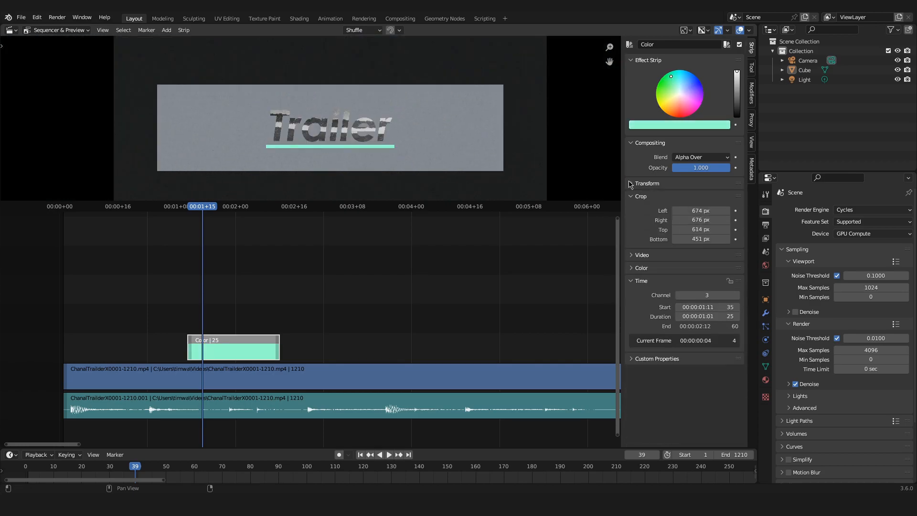
click(630, 184)
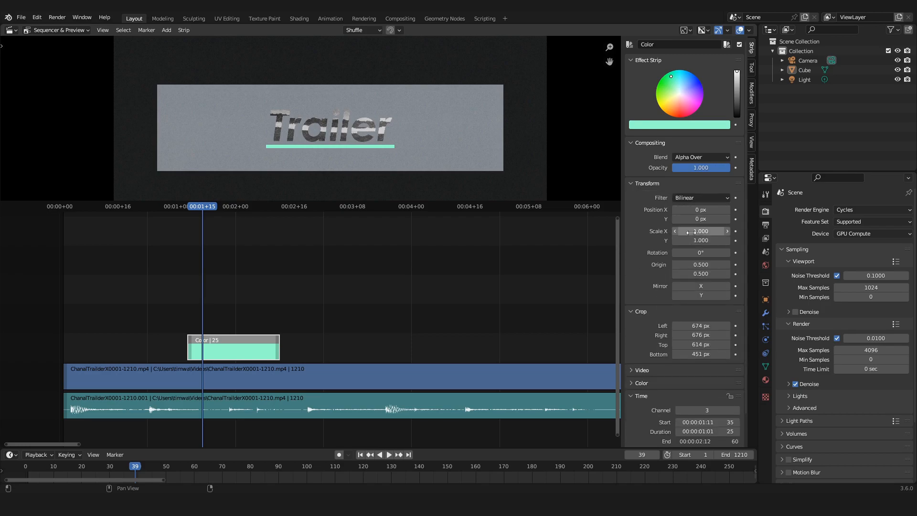
mouse_move(699, 231)
mouse_down()
mouse_move(699, 240)
mouse_move(745, 240)
mouse_move(701, 240)
mouse_up()
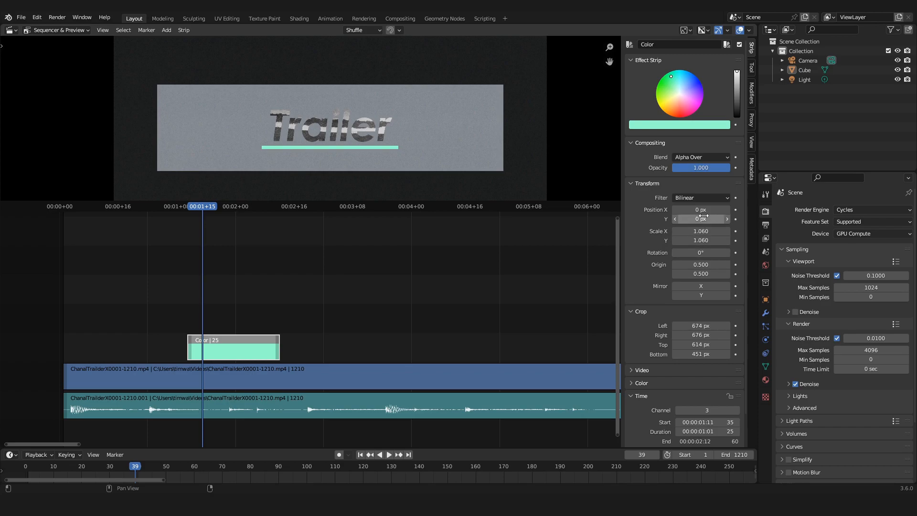
Step: Try rotating the color strip to about -5.3° and reset its rotation to 0°
mouse_move(701, 252)
mouse_down()
mouse_move(678, 252)
mouse_move(712, 252)
mouse_move(679, 252)
mouse_move(695, 252)
mouse_up()
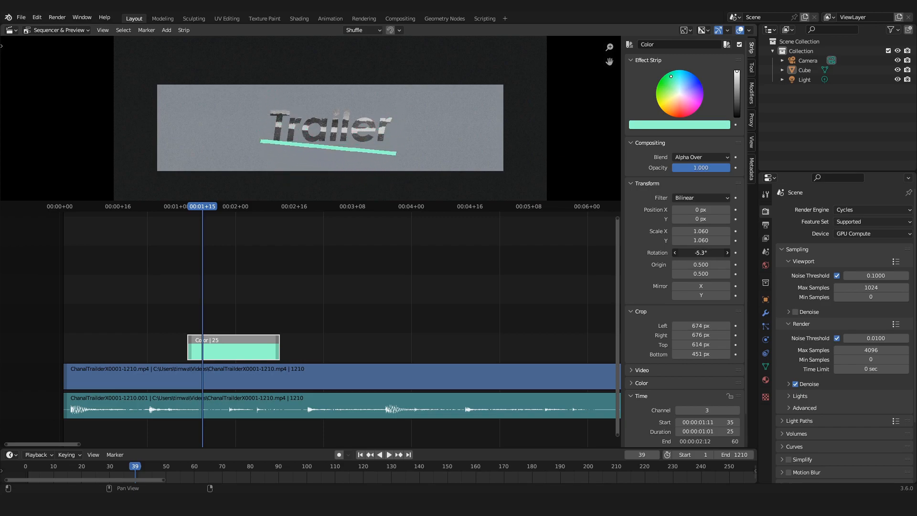
click(695, 253)
text(0)
key(Return)
scroll(446, 116, down, 3)
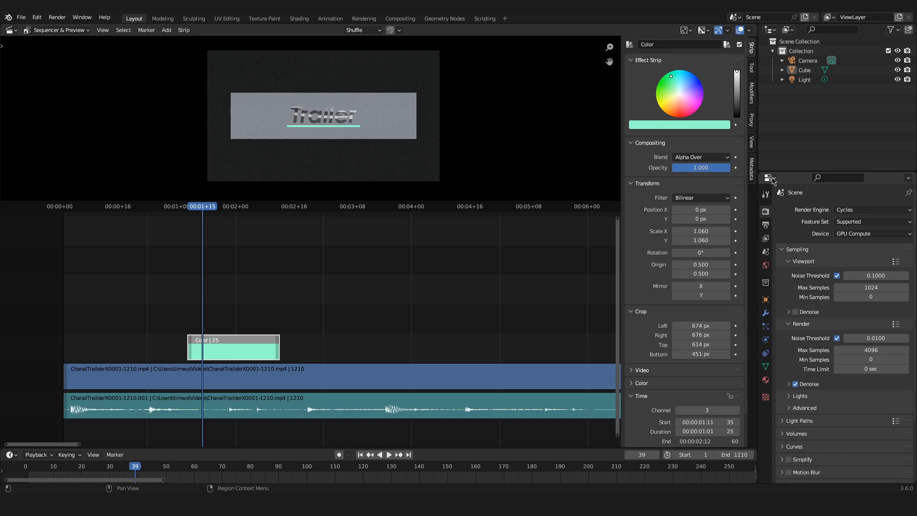
Step: Set the output resolution to the vertical format of 1080 px by 1920 px
click(765, 226)
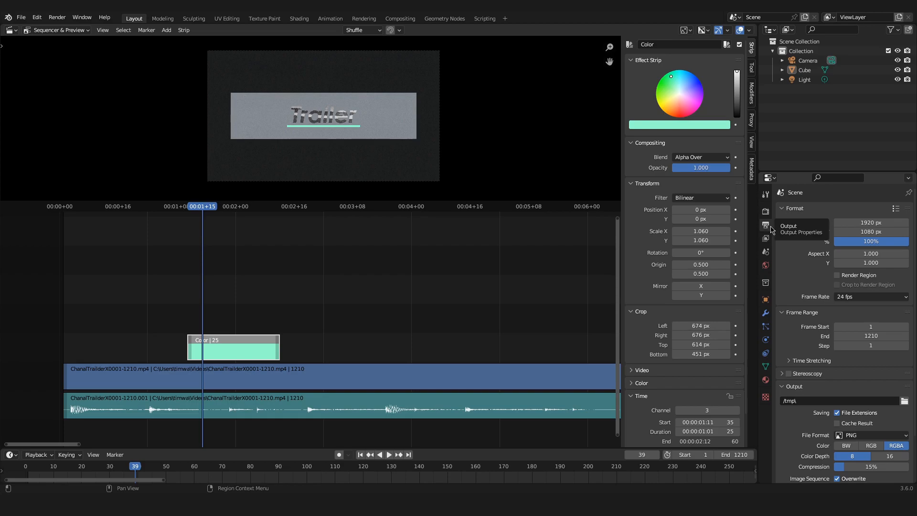
click(864, 223)
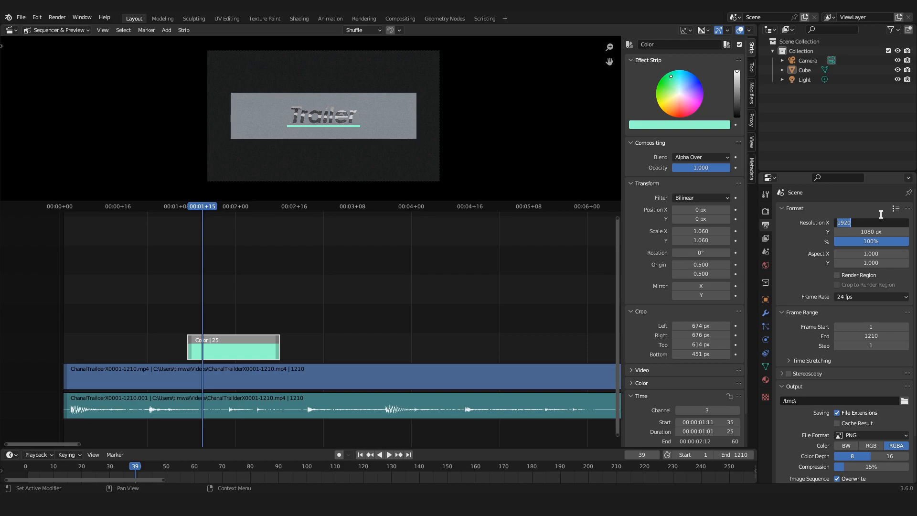
text(1)
key(Tab)
text(1)
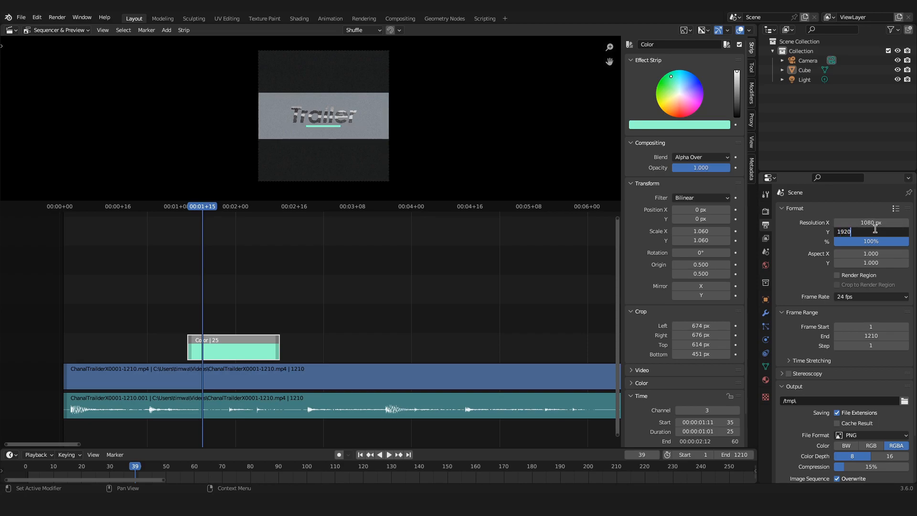
key(Return)
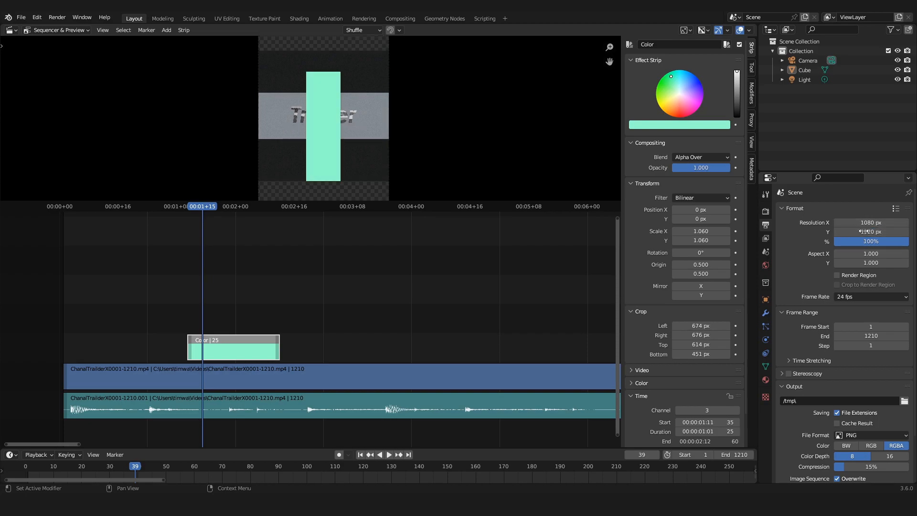
Step: Delete the color strip above the movie strip and inspect the full vertical frame in the preview
scroll(353, 138, up, 5)
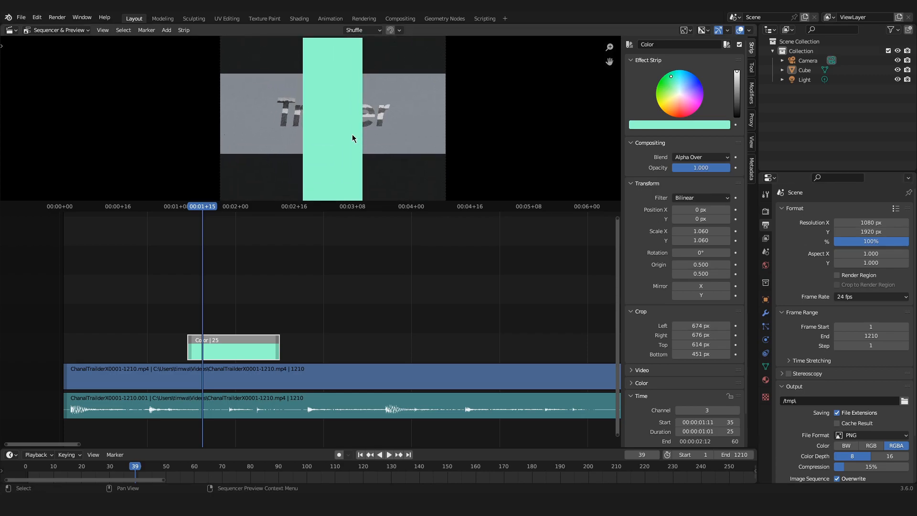
scroll(352, 139, down, 6)
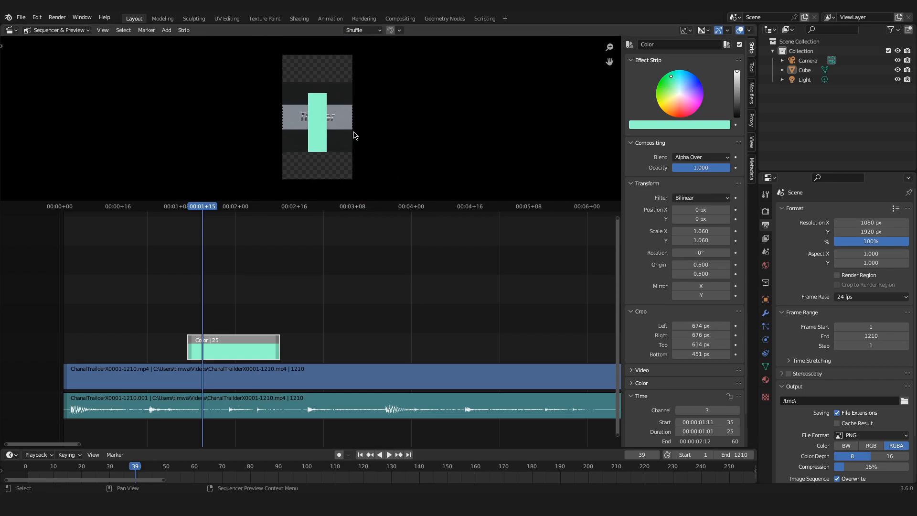
scroll(317, 138, up, 3)
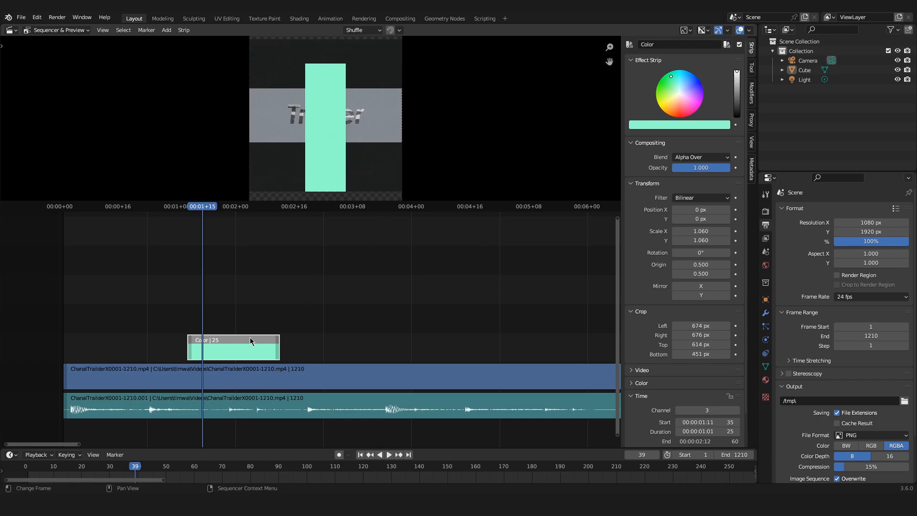
key(Delete)
scroll(358, 140, down, 3)
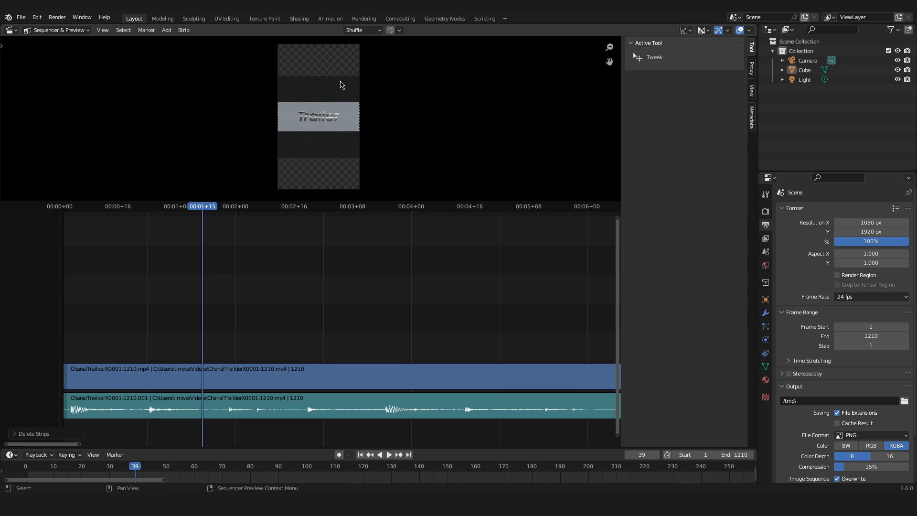
scroll(292, 72, up, 5)
scroll(310, 160, up, 2)
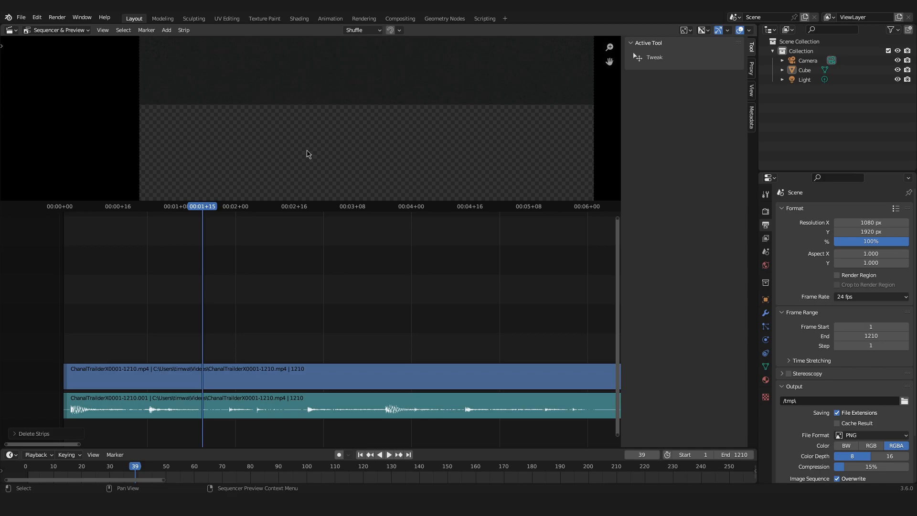
scroll(327, 155, down, 7)
key(Home)
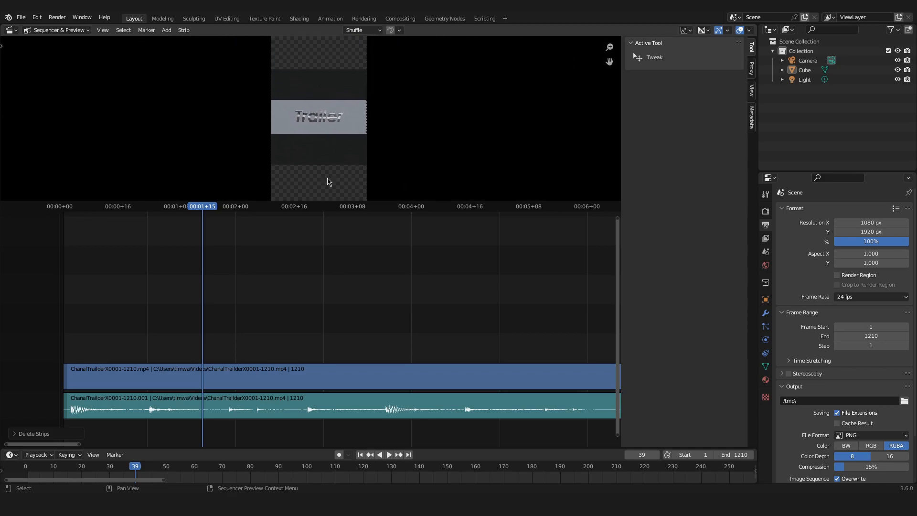
Step: Select the movie strip and enlarge its X and Y scale together to 2.560 to fill the vertical frame
click(274, 387)
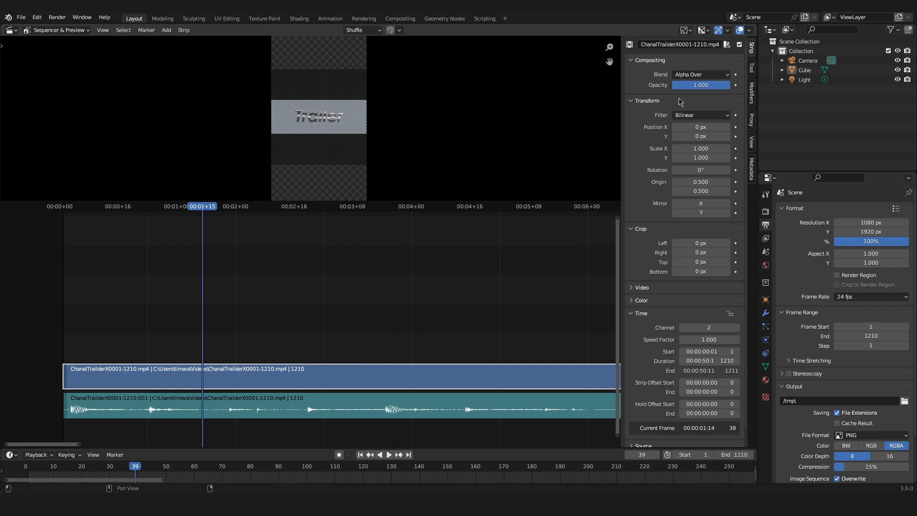
click(688, 148)
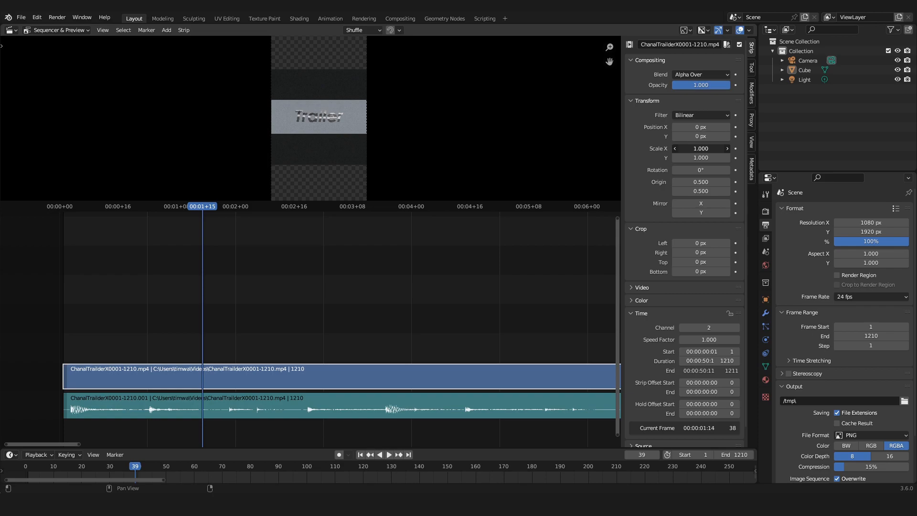
drag(687, 148, 687, 158)
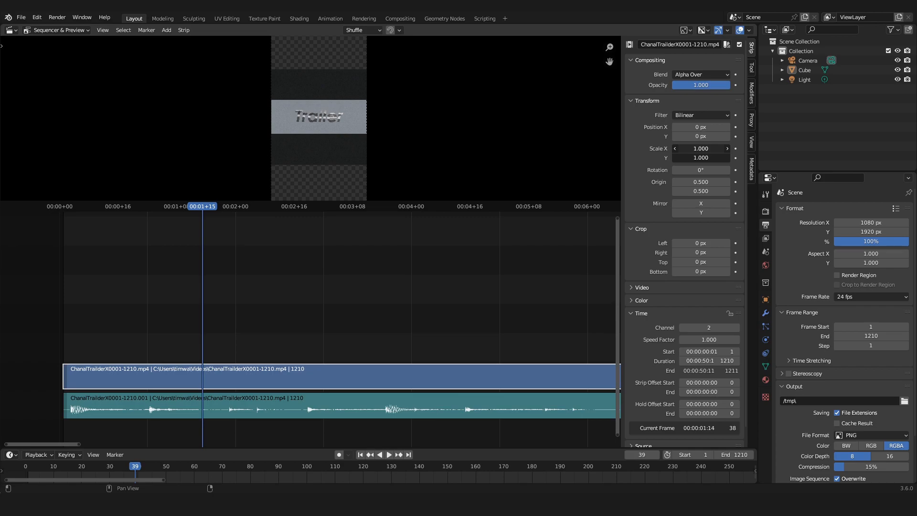
drag(688, 157, 758, 158)
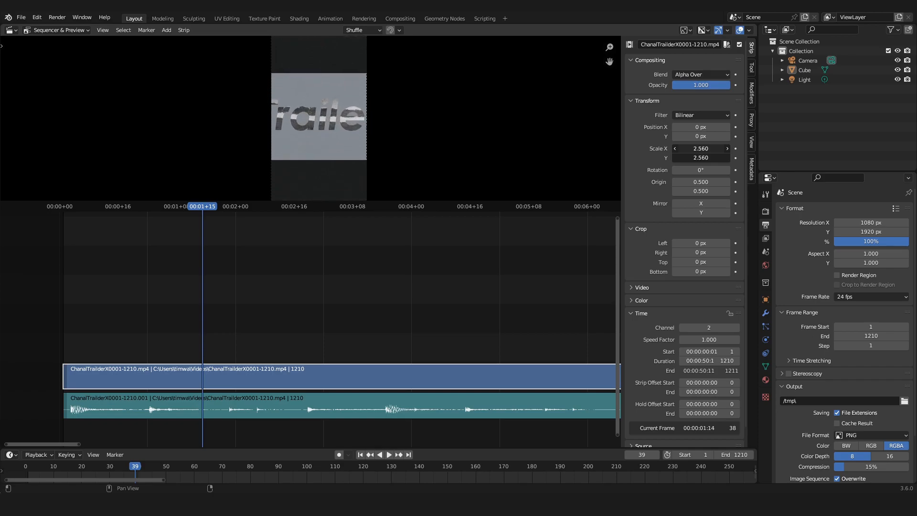
scroll(352, 122, down, 3)
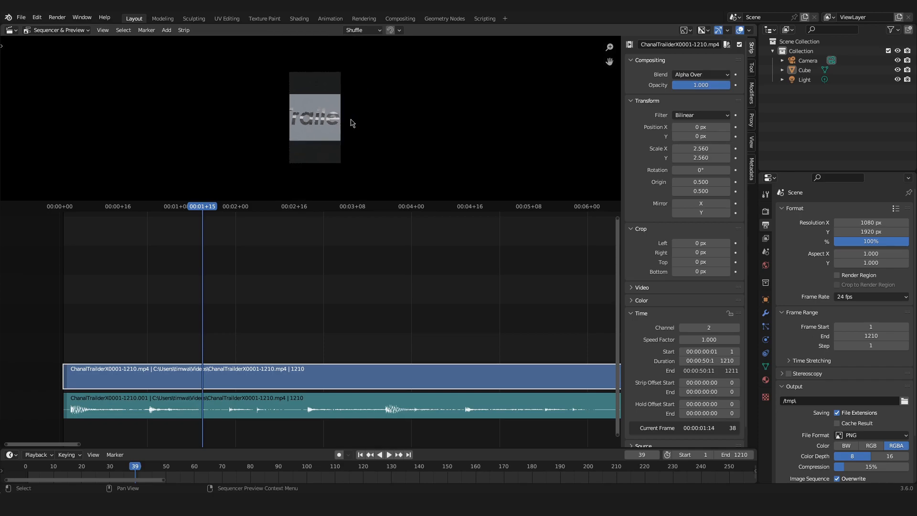
scroll(362, 155, up, 4)
scroll(363, 155, up, 5)
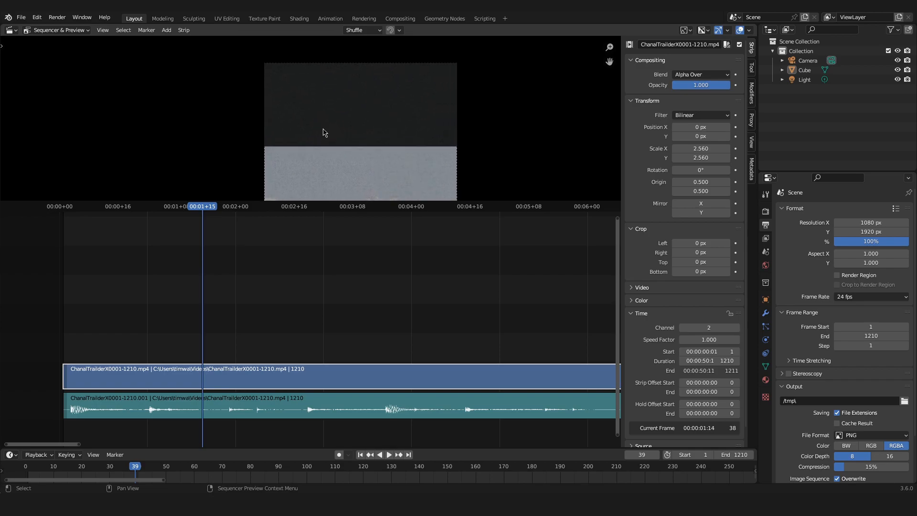
middle_drag(321, 139, 248, 130)
scroll(248, 129, down, 3)
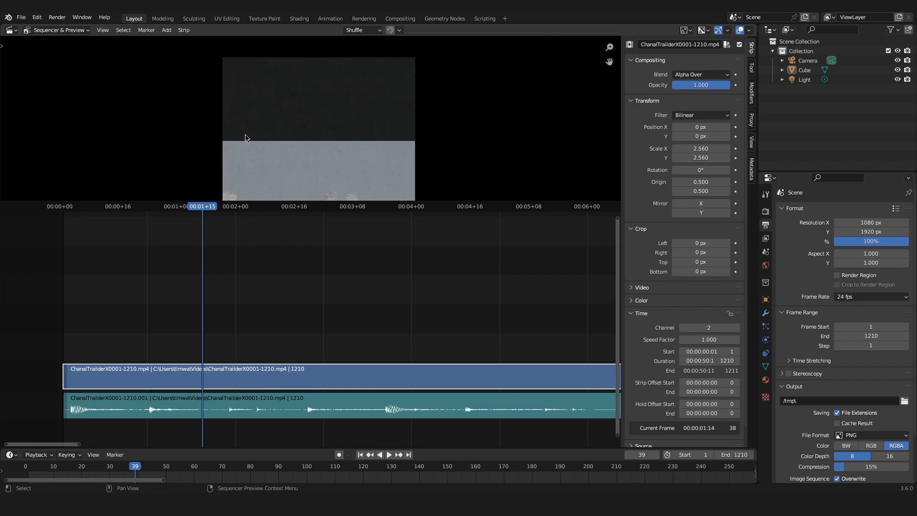
scroll(385, 99, down, 6)
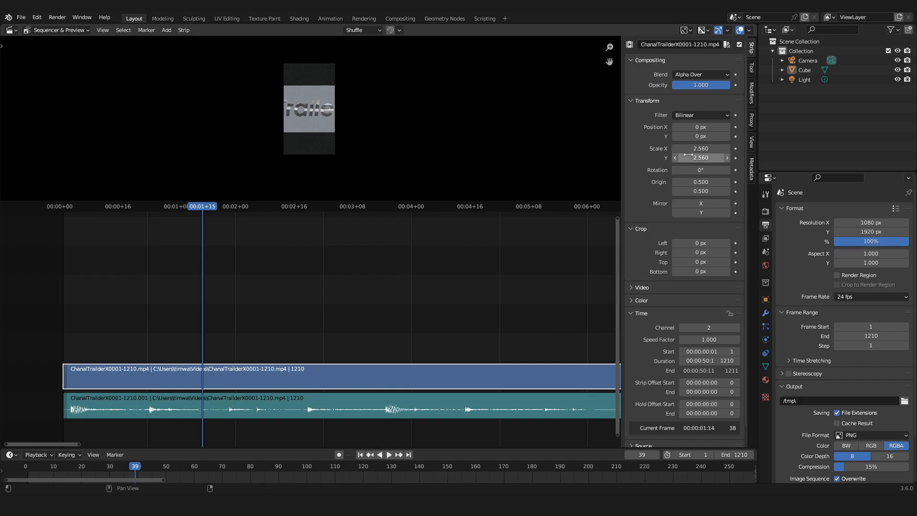
Step: Reset the movie strip's X and Y scale to 1 and shrink both to 0.370
scroll(288, 114, up, 1)
scroll(291, 115, up, 2)
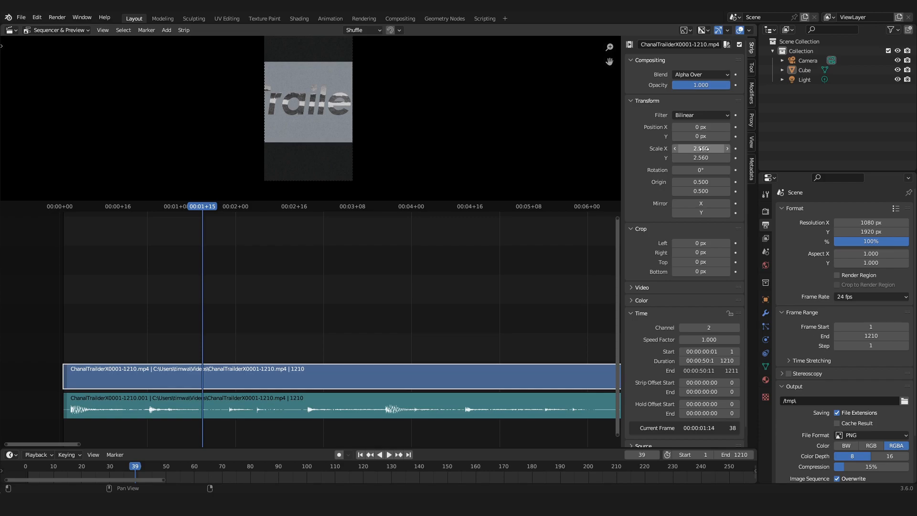
drag(703, 148, 703, 158)
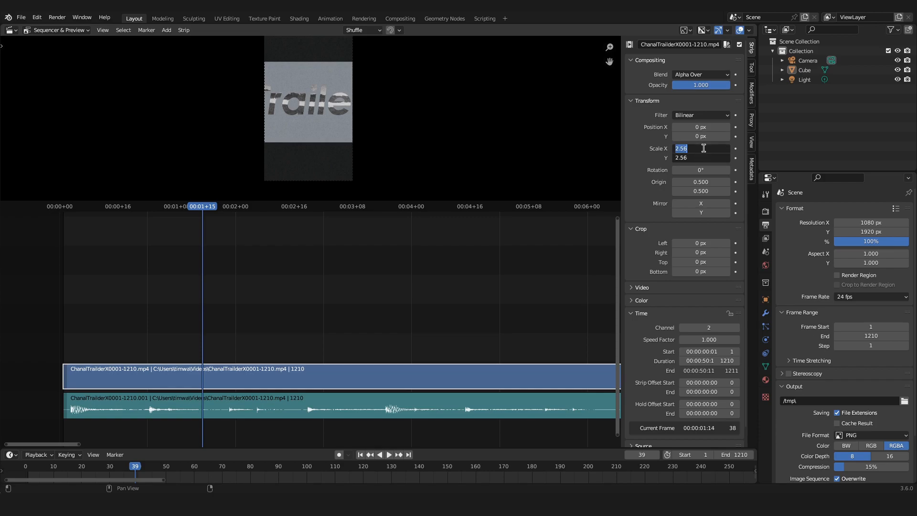
text(1)
key(Return)
scroll(331, 127, up, 1)
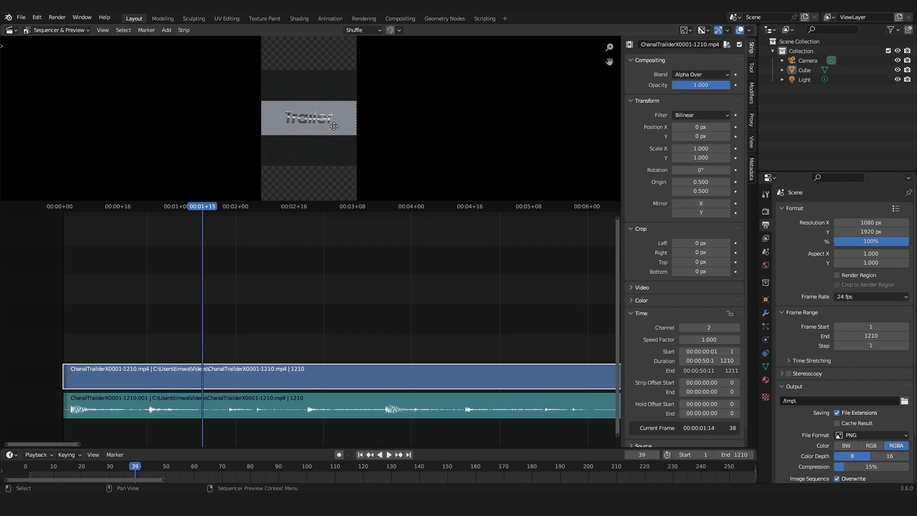
text(0.31)
mouse_move(700, 148)
mouse_down()
mouse_move(700, 157)
mouse_move(715, 148)
mouse_up()
key(Return)
scroll(361, 119, up, 14)
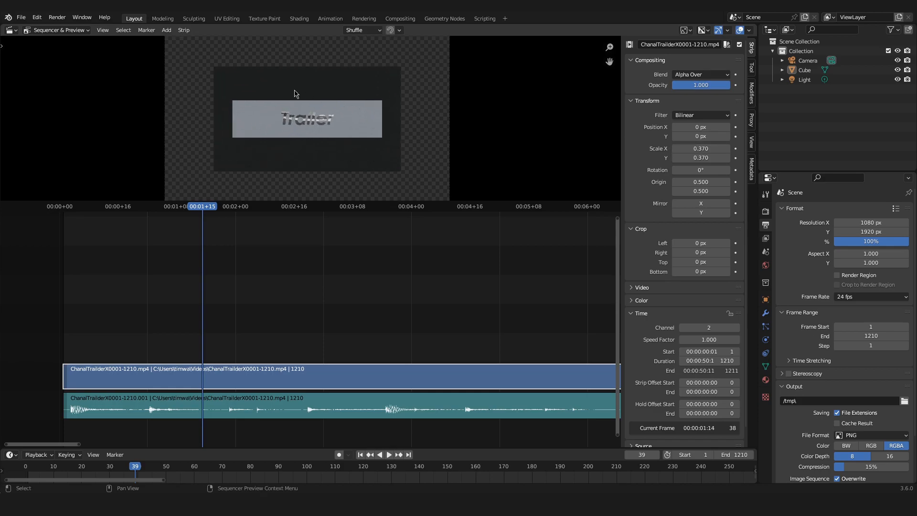
Step: Add a color strip in channel 3 and move the movie strip to channel 4 above it
scroll(262, 364, down, 2)
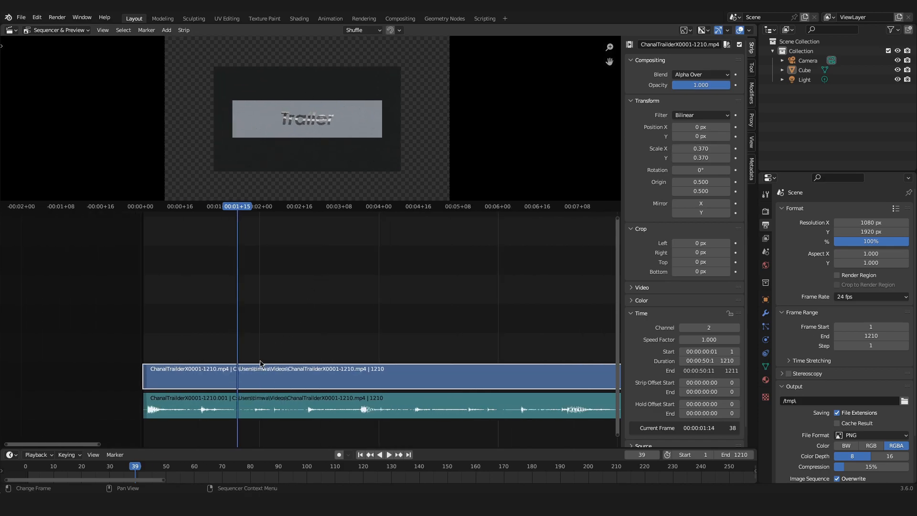
click(221, 434)
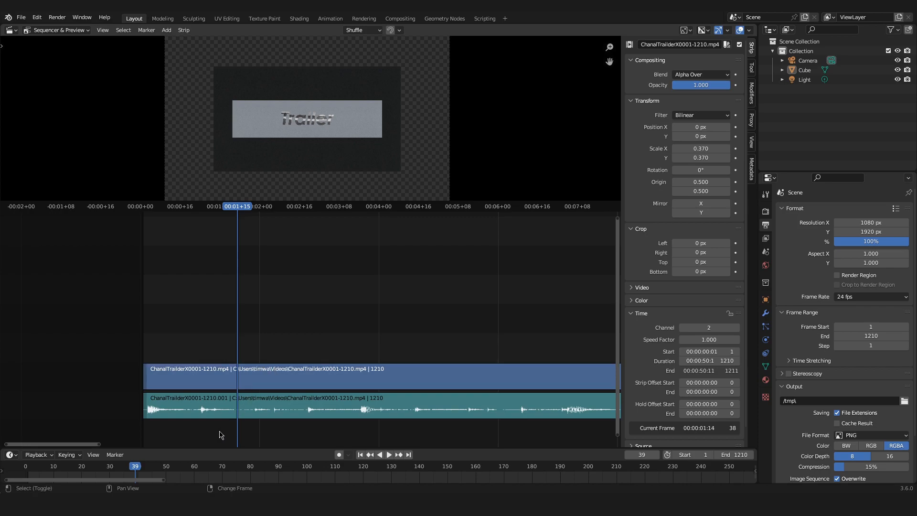
key(shift+a)
click(221, 434)
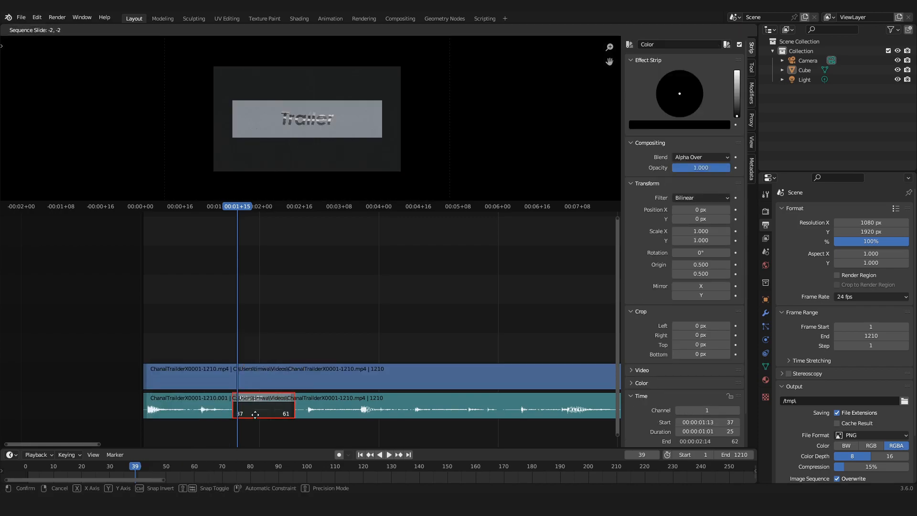
click(251, 351)
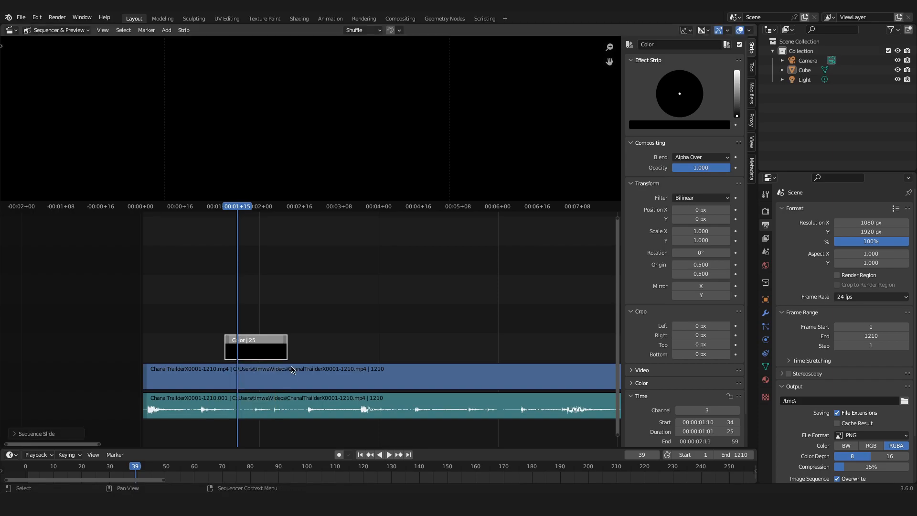
click(297, 375)
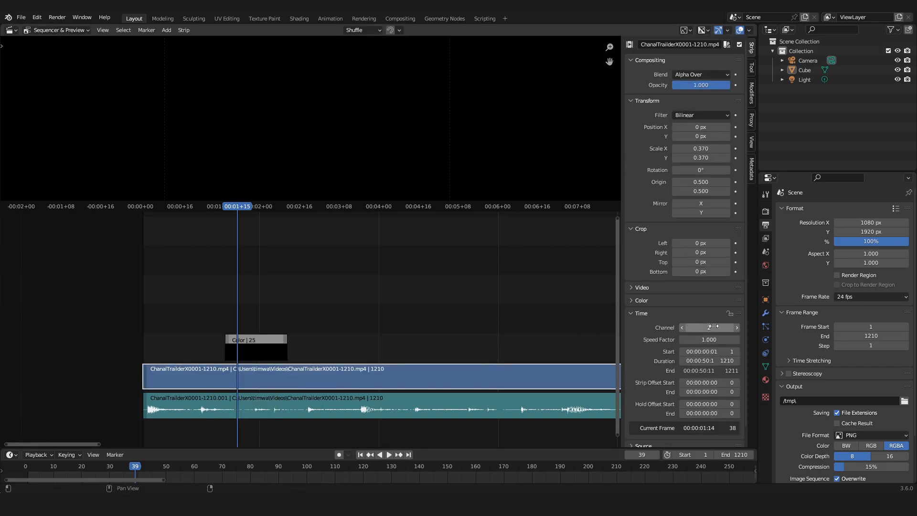
click(737, 328)
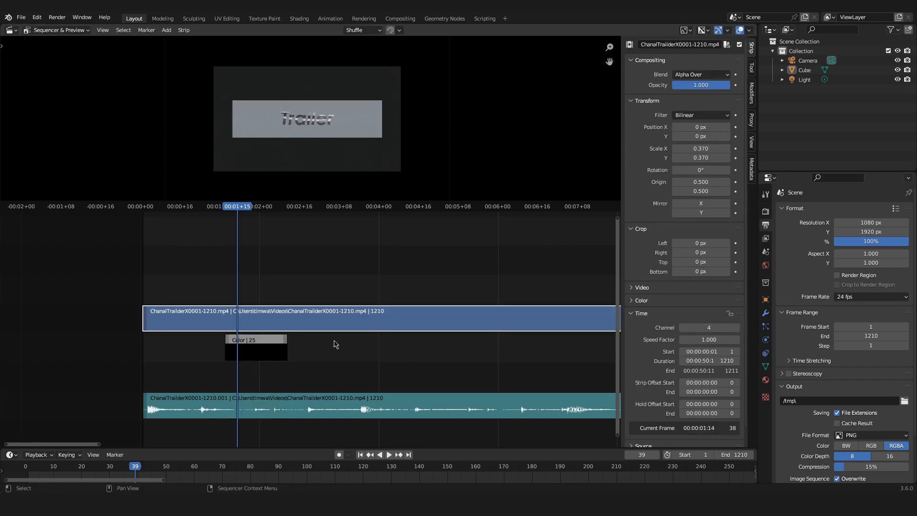
Step: Extend the color strip back to frame 1 and forward past the movie's end, to a duration of about 1335 frames
drag(229, 353, 142, 342)
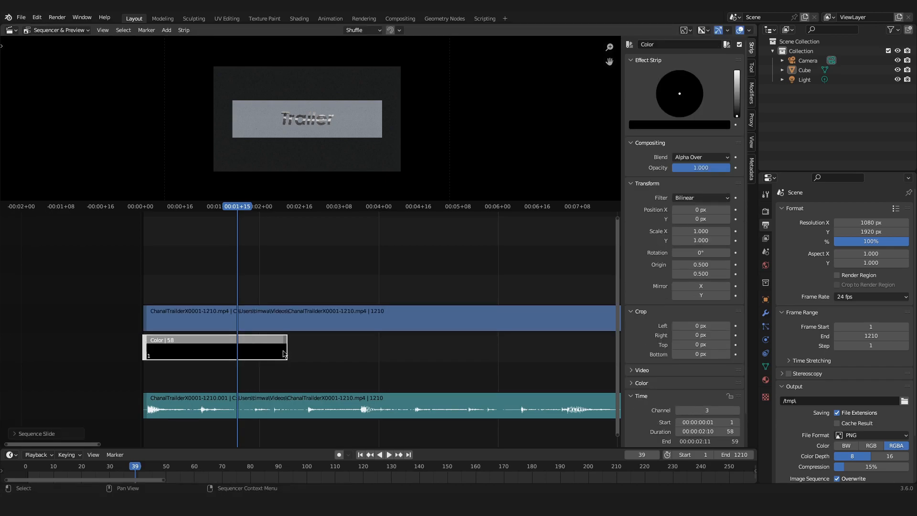
scroll(311, 357, down, 7)
middle_drag(415, 344, 226, 342)
scroll(225, 350, down, 20)
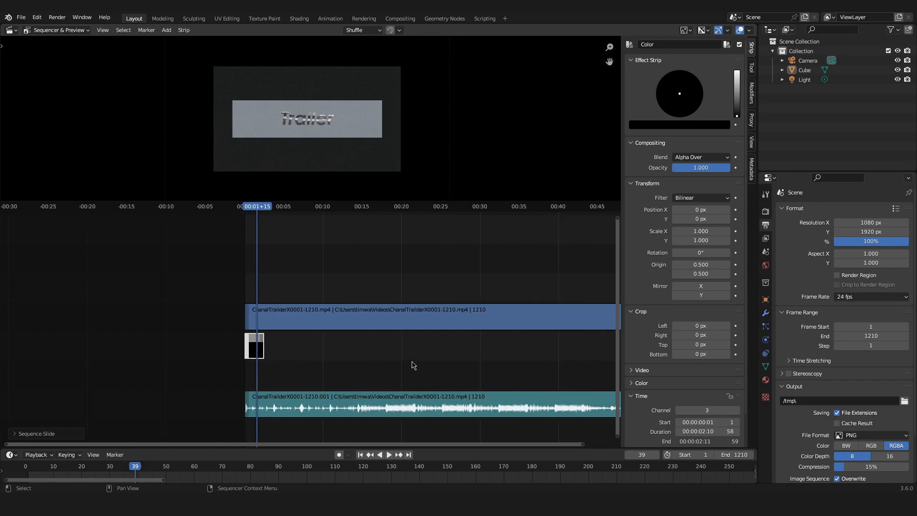
middle_drag(412, 364, 231, 342)
drag(85, 347, 505, 346)
scroll(219, 250, up, 4)
middle_drag(219, 250, 493, 284)
scroll(296, 287, up, 16)
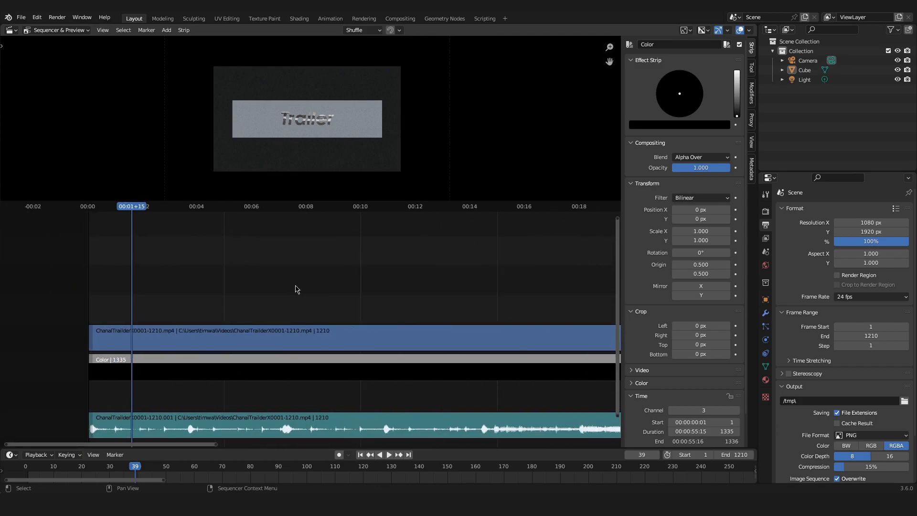
middle_drag(225, 275, 487, 276)
scroll(413, 171, down, 5)
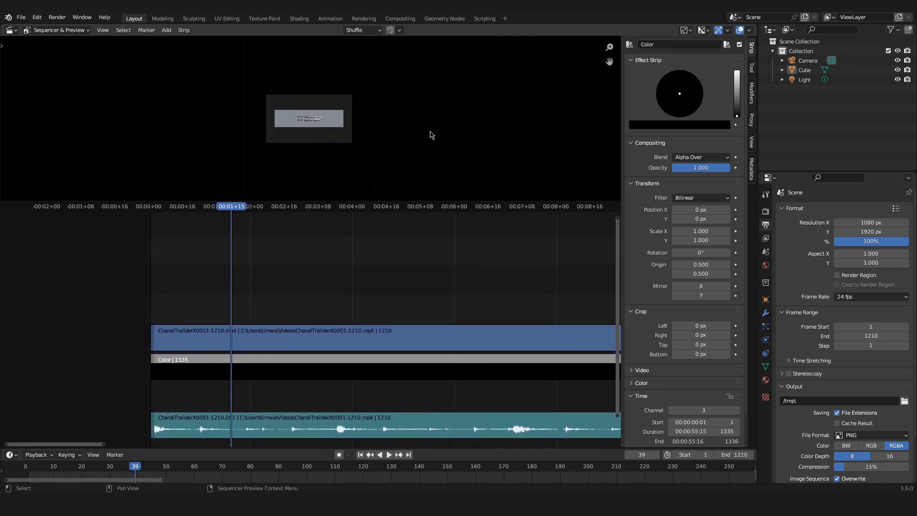
Step: Change the color strip to white as a background behind the movie
drag(737, 99, 736, 71)
scroll(329, 149, up, 2)
scroll(329, 149, up, 1)
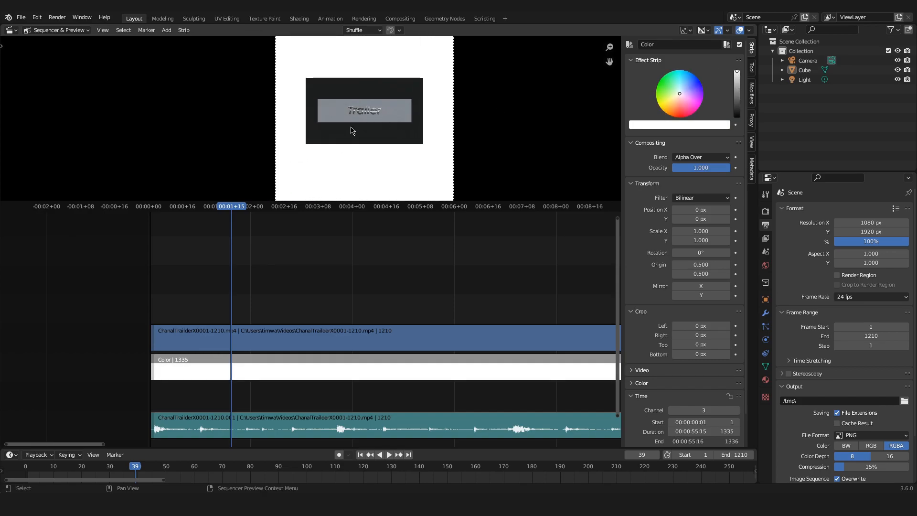
scroll(377, 154, up, 2)
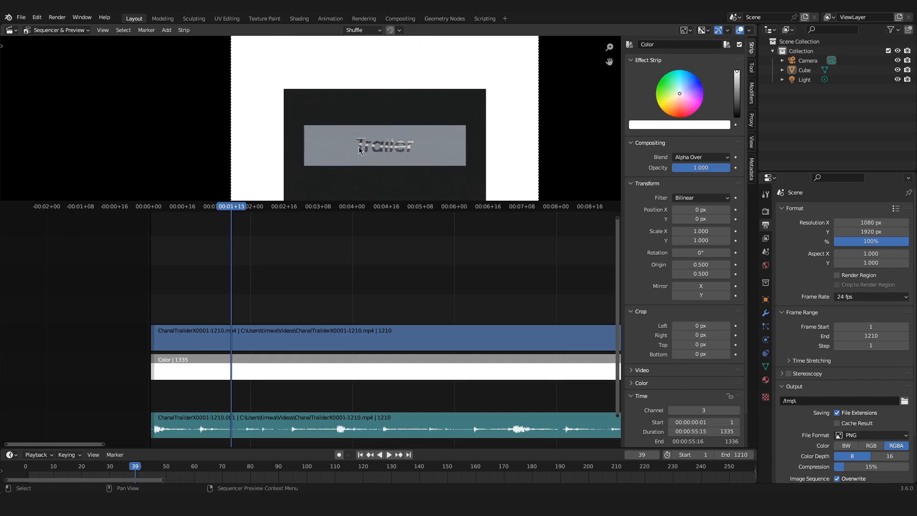
scroll(381, 123, down, 2)
Step: Select the movie strip, shift it horizontally to -131 px, and return its Position X to 0
click(354, 144)
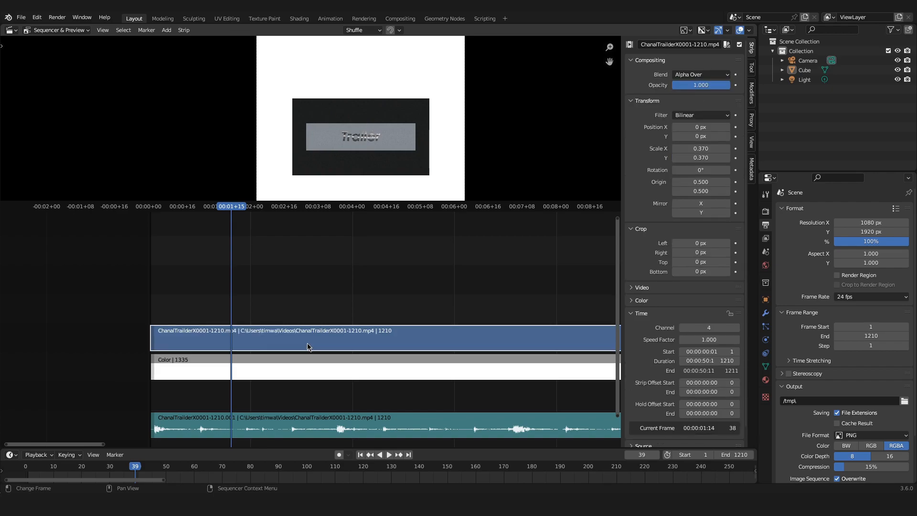
scroll(369, 158, down, 3)
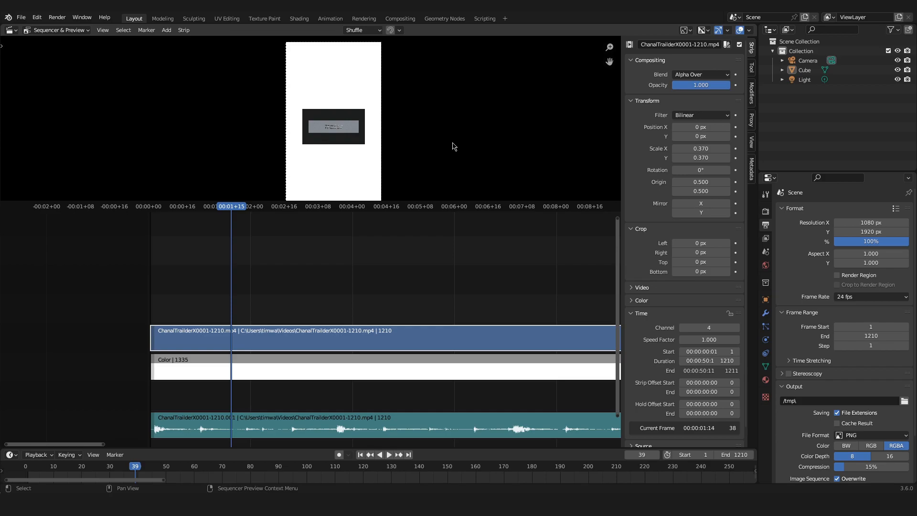
scroll(452, 146, up, 2)
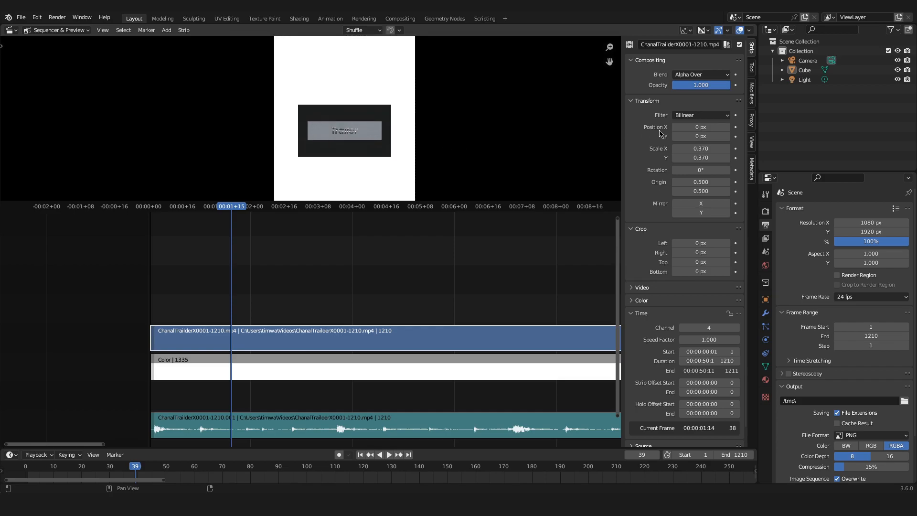
drag(700, 127, 597, 127)
drag(701, 127, 768, 127)
double_click(700, 127)
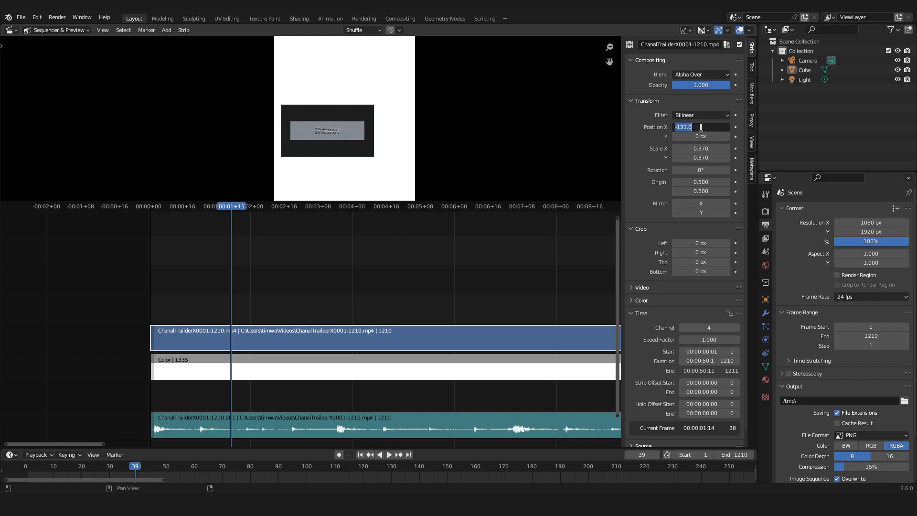
text(0)
key(Return)
Step: Lower the movie strip to a Position Y of -94 px and rotate it to -25.9°
drag(701, 137, 655, 136)
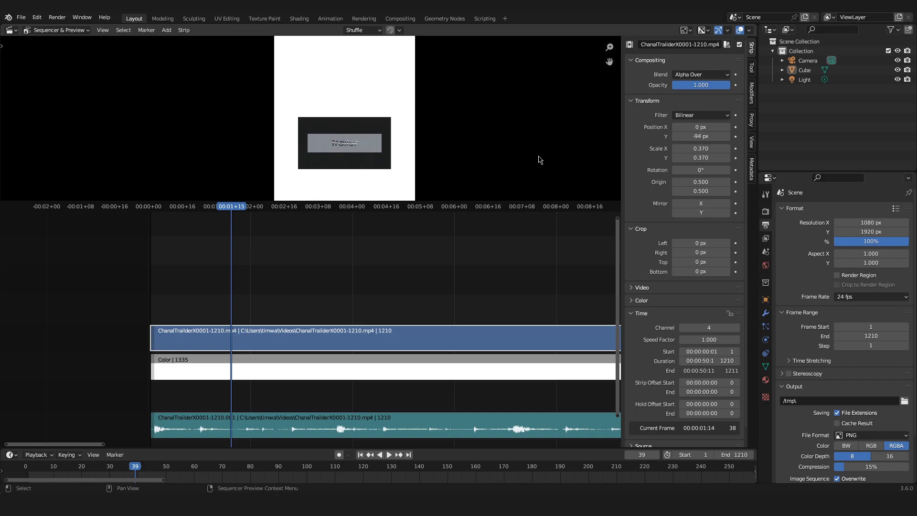
scroll(419, 155, down, 2)
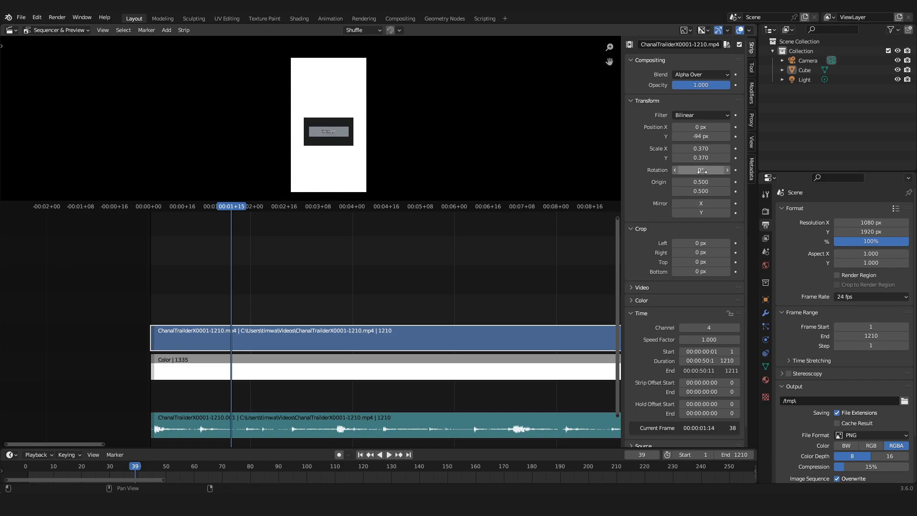
mouse_move(700, 169)
mouse_down()
mouse_move(731, 170)
mouse_move(690, 170)
mouse_move(700, 171)
mouse_up()
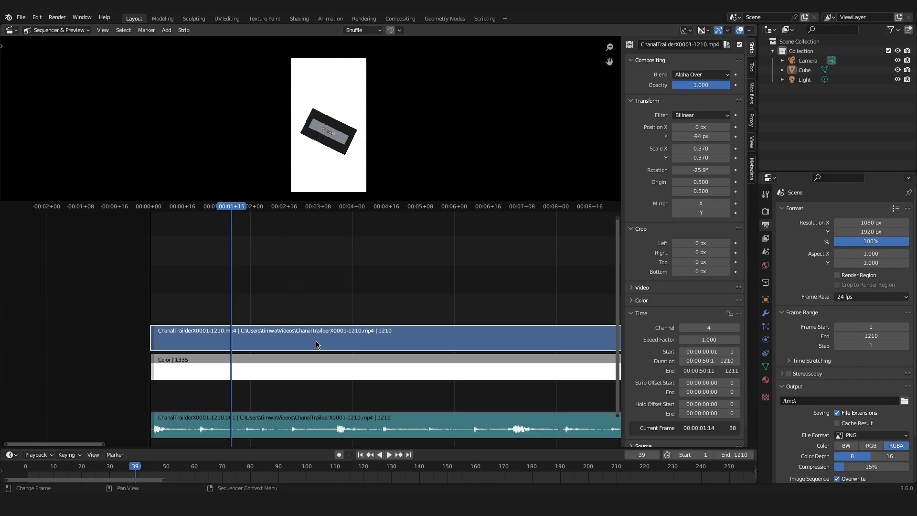
Step: Delete the movie strip and undo the deletion
key(Delete)
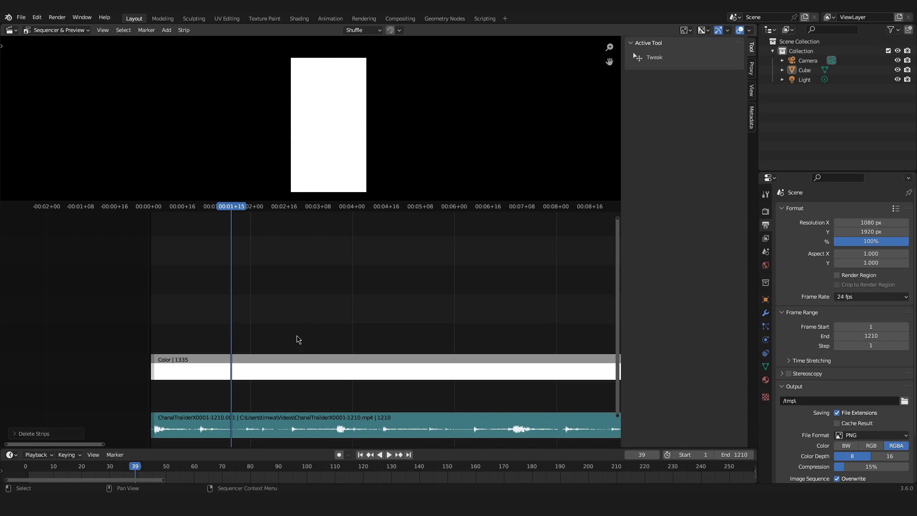
key(ctrl+z)
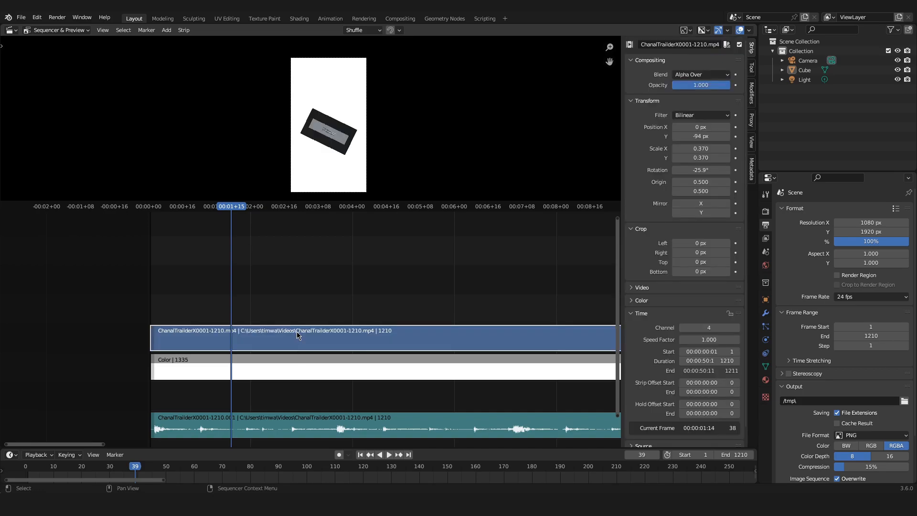
Step: Reset the movie strip's rotation and Position Y to 0
click(703, 171)
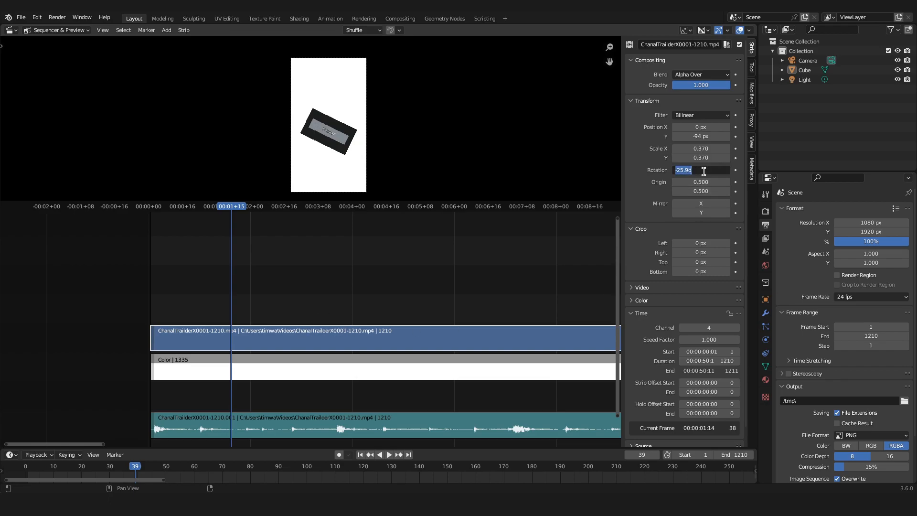
text(0)
key(Return)
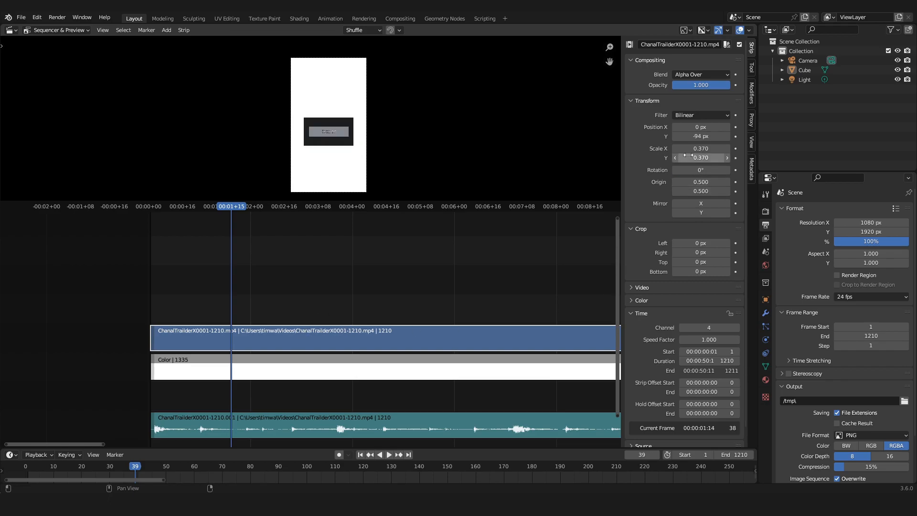
click(706, 136)
text(0)
key(Return)
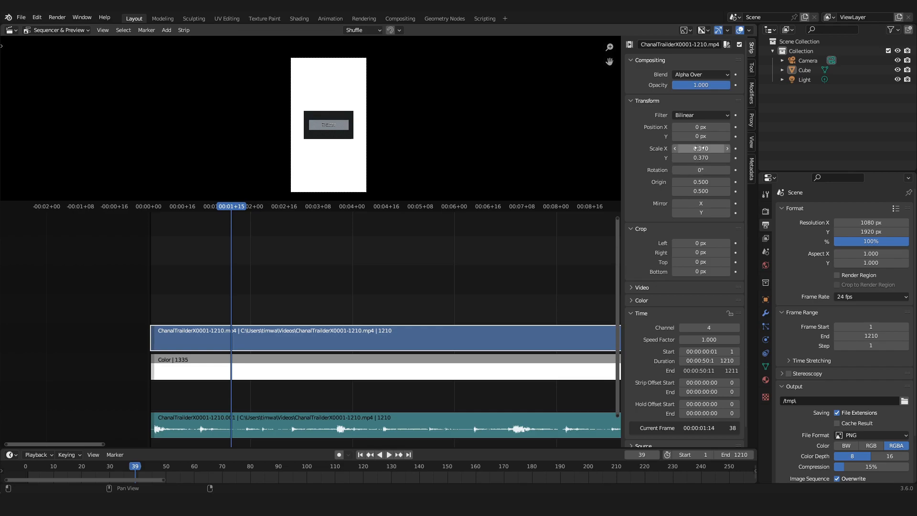
Step: Set the movie strip's X and Y scale together to 1 and inspect the framing in the preview
drag(699, 149, 699, 158)
text(1)
key(Return)
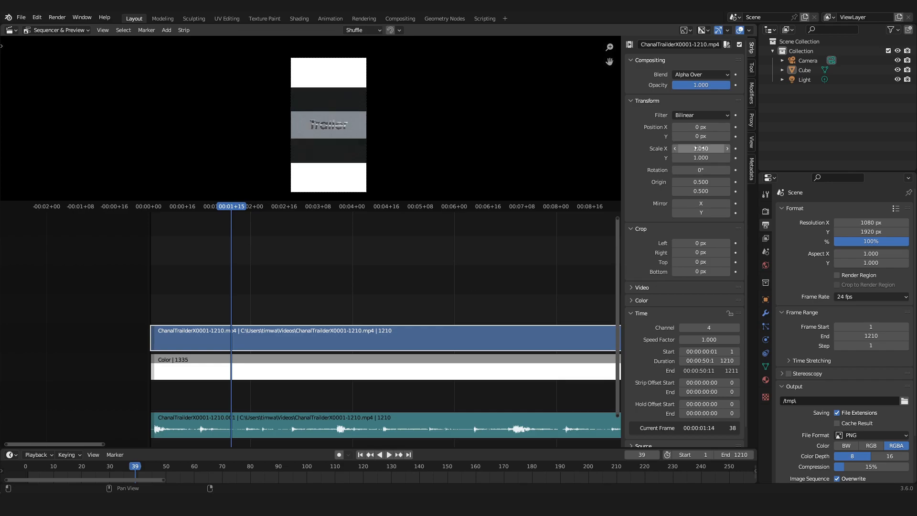
scroll(351, 135, up, 5)
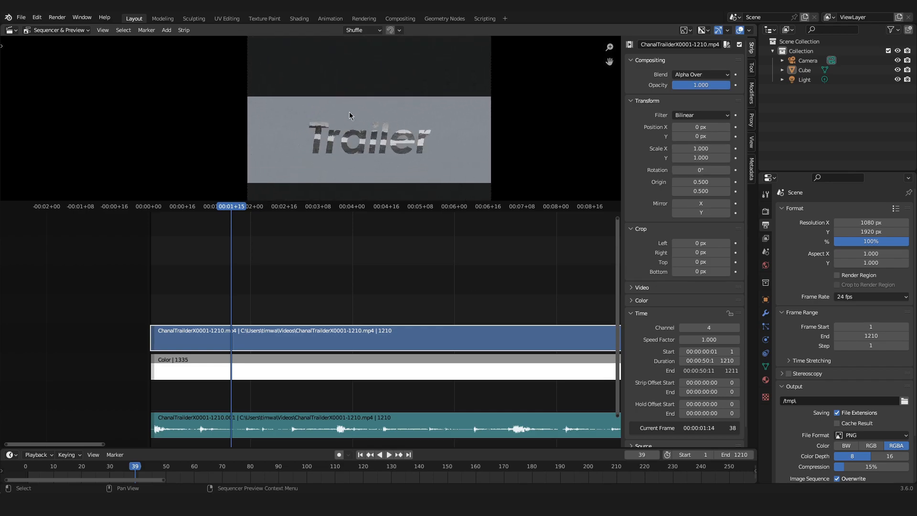
scroll(381, 127, down, 2)
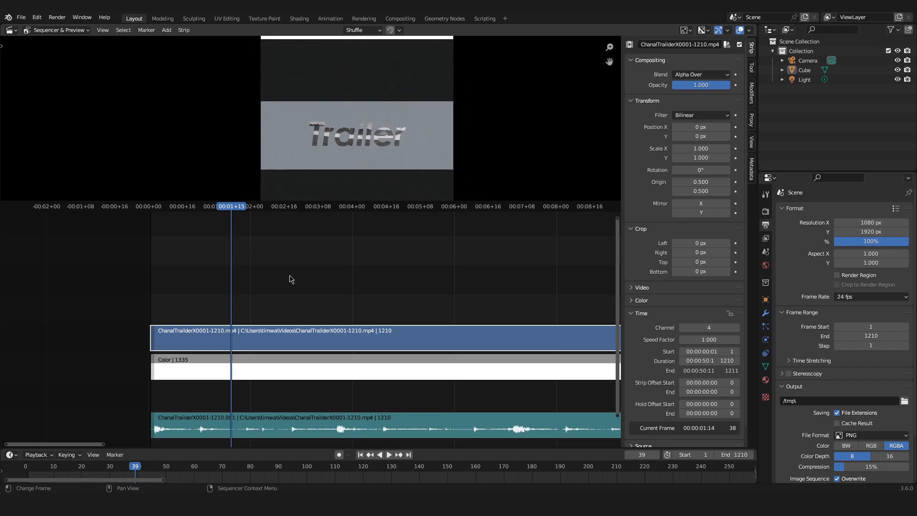
scroll(347, 171, down, 3)
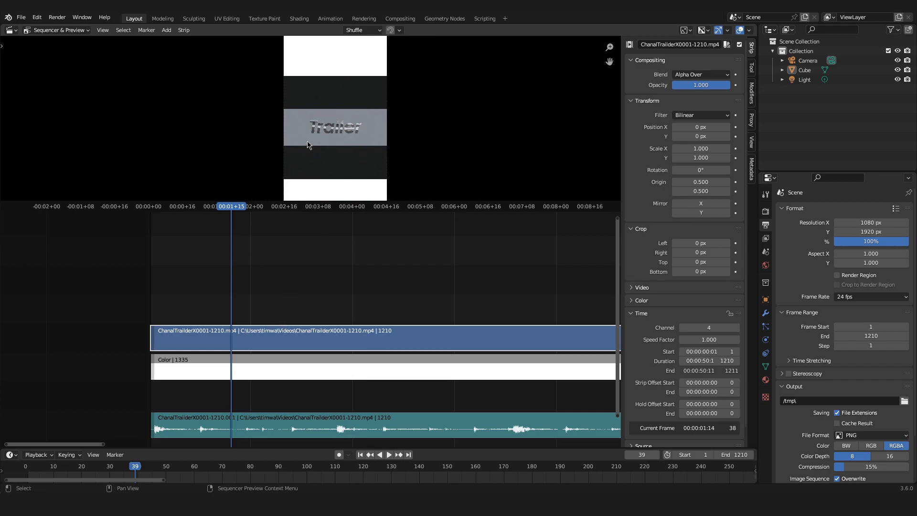
scroll(308, 144, up, 3)
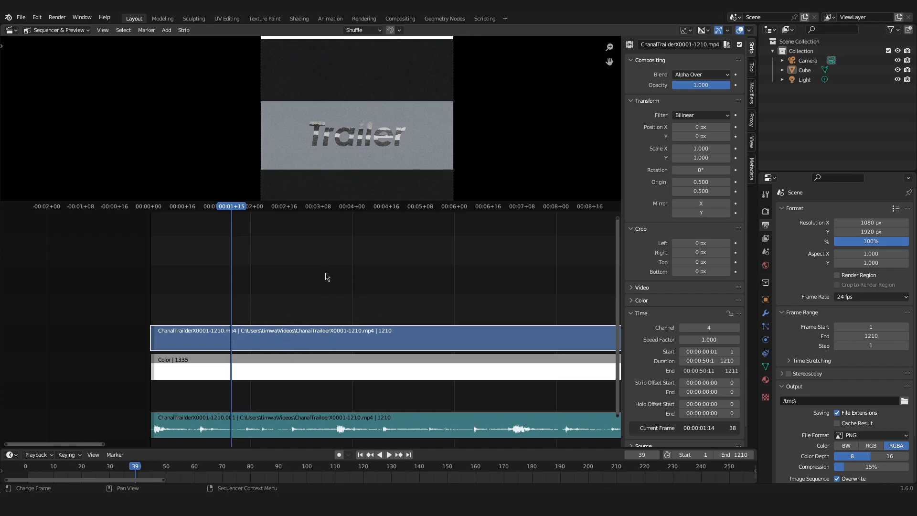
Step: Add a Gaussian Blur effect strip to the movie strip and select the new effect strip
click(166, 30)
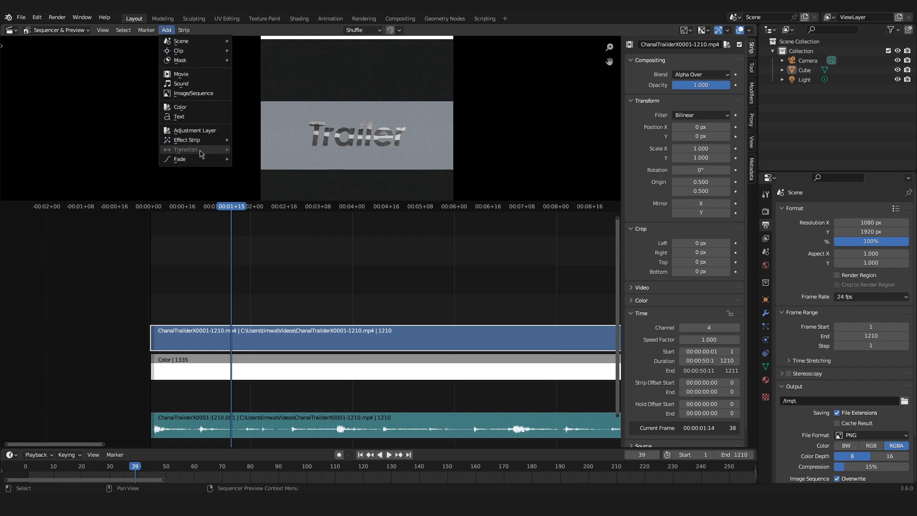
mouse_move(191, 146)
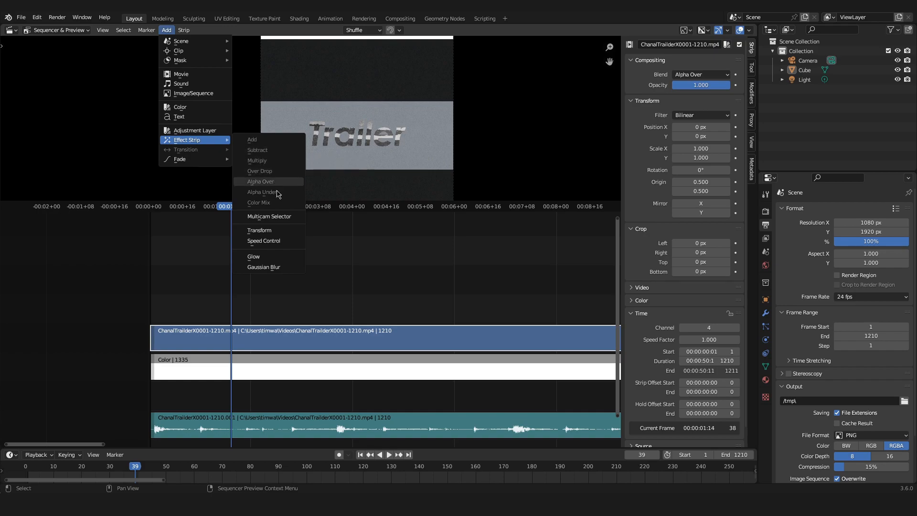
click(294, 268)
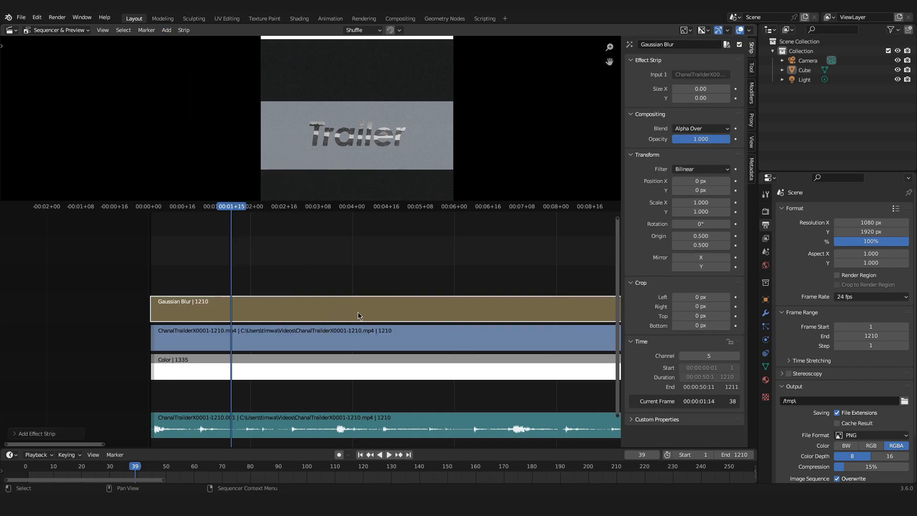
scroll(335, 292, down, 2)
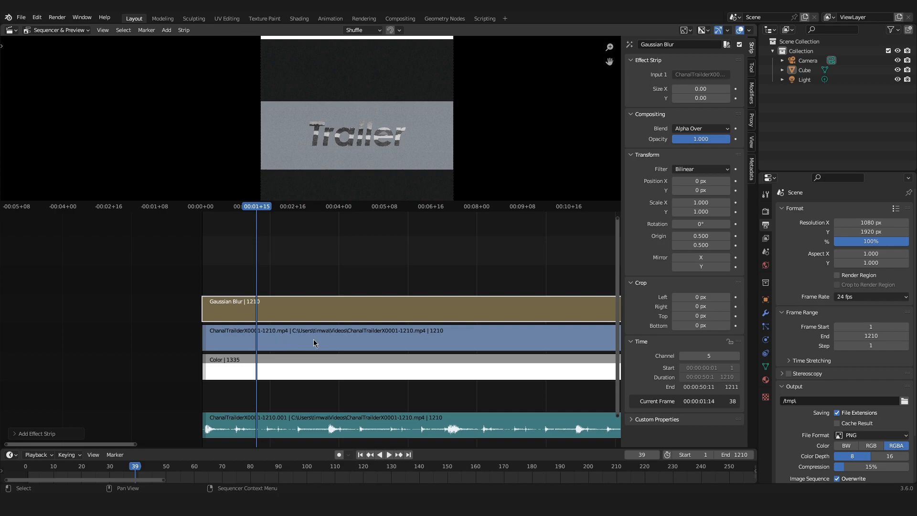
click(336, 342)
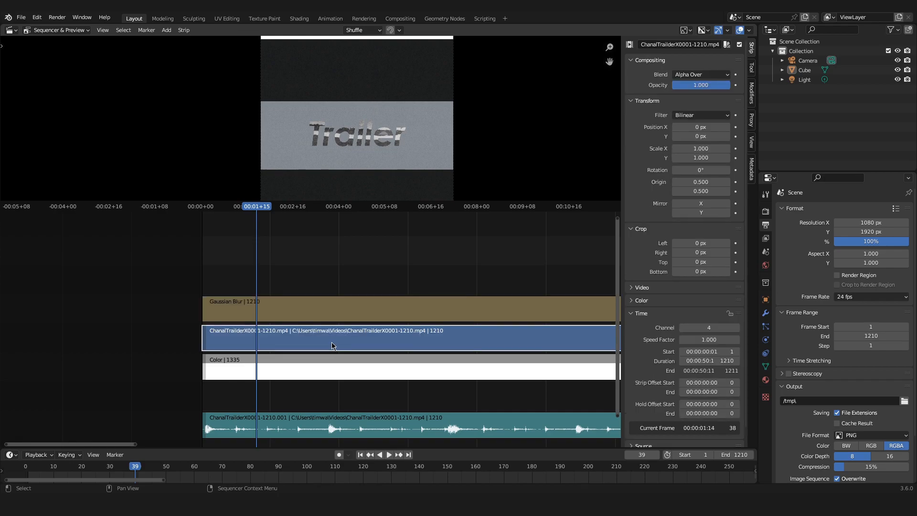
scroll(328, 311, up, 1)
click(327, 310)
scroll(330, 312, up, 2)
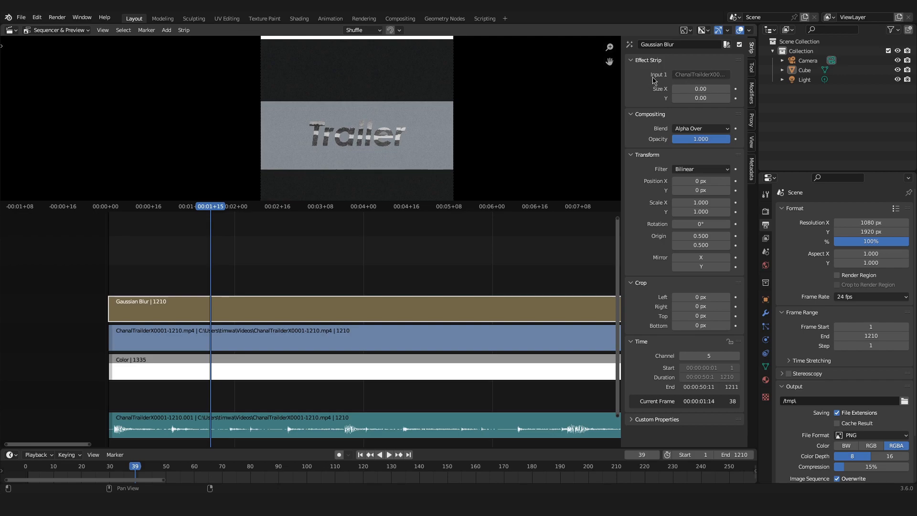
Step: Set the Gaussian Blur strip's Size X and Y together to about 45.88 and inspect the blur in the preview
click(342, 344)
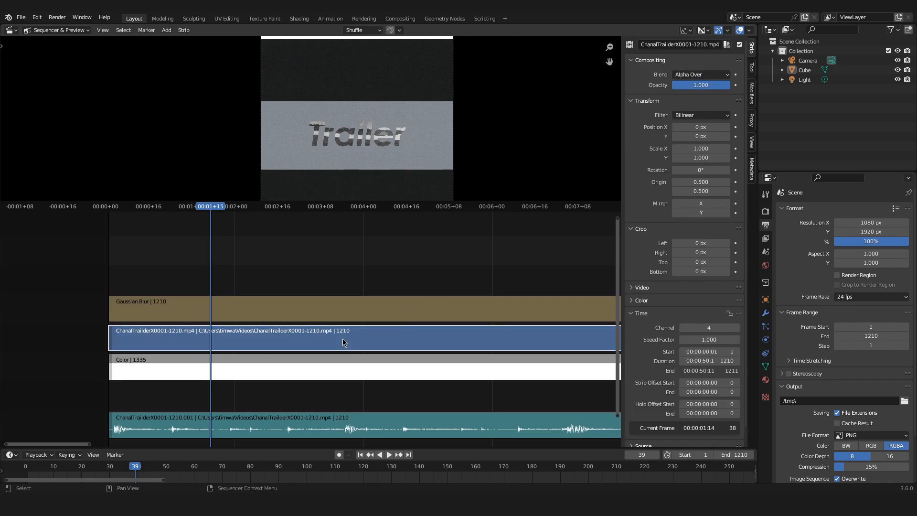
click(348, 319)
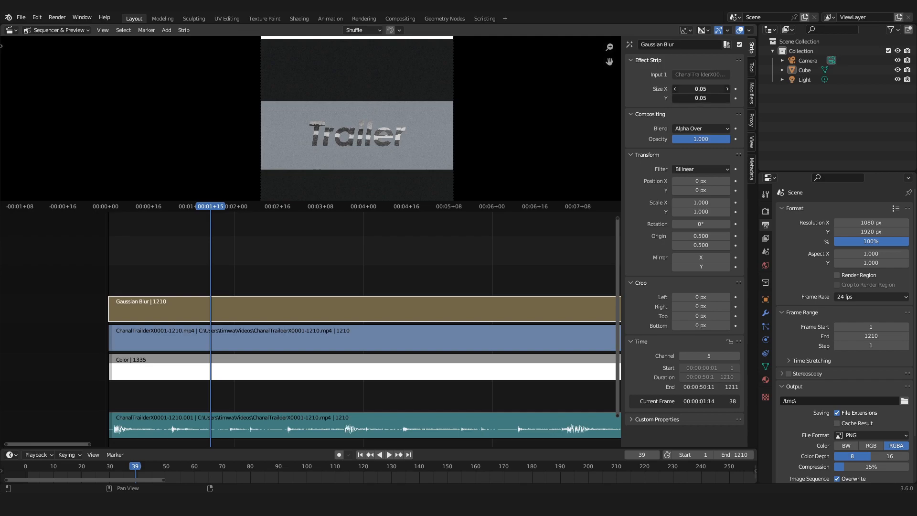
drag(700, 88, 771, 88)
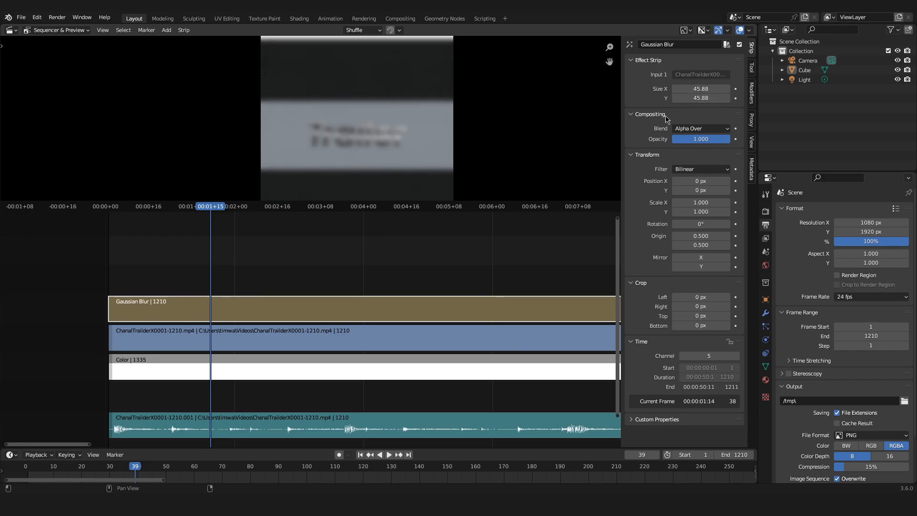
scroll(389, 154, down, 5)
scroll(350, 143, up, 4)
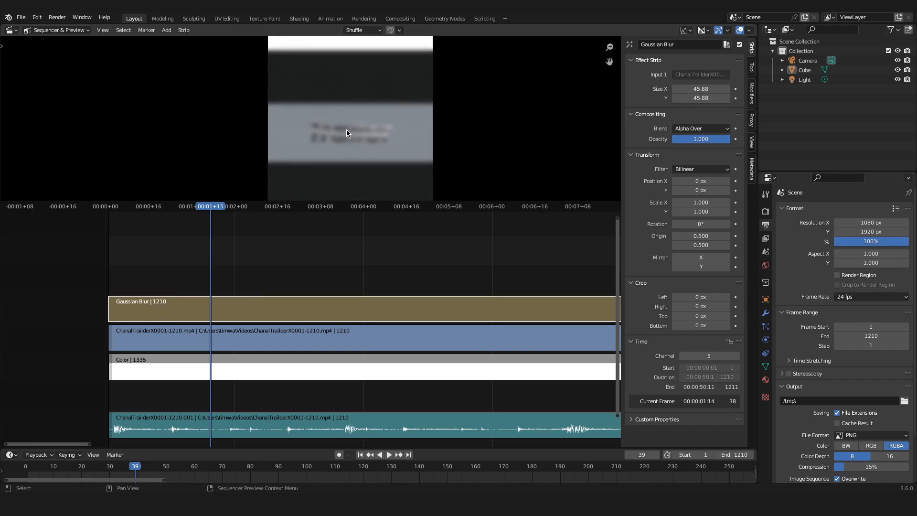
scroll(350, 119, down, 3)
scroll(328, 151, up, 2)
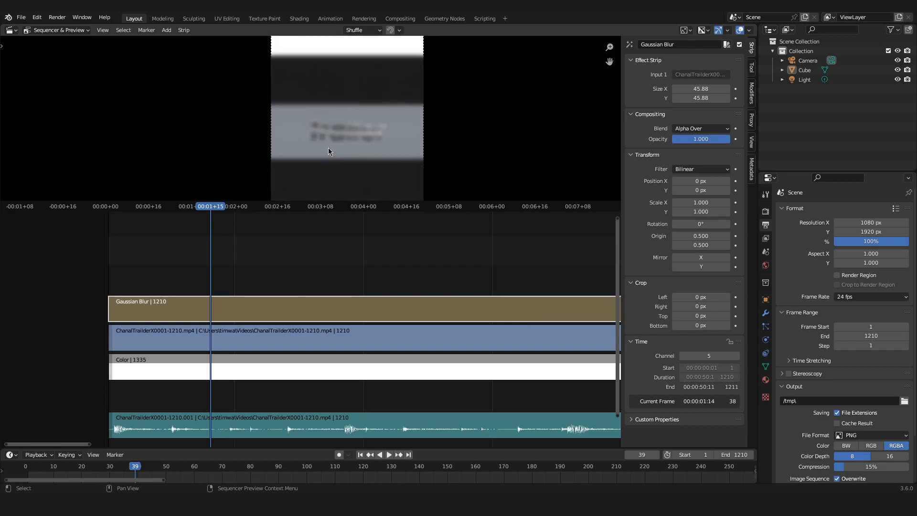
middle_drag(336, 163, 340, 82)
scroll(356, 131, up, 15)
scroll(357, 124, down, 7)
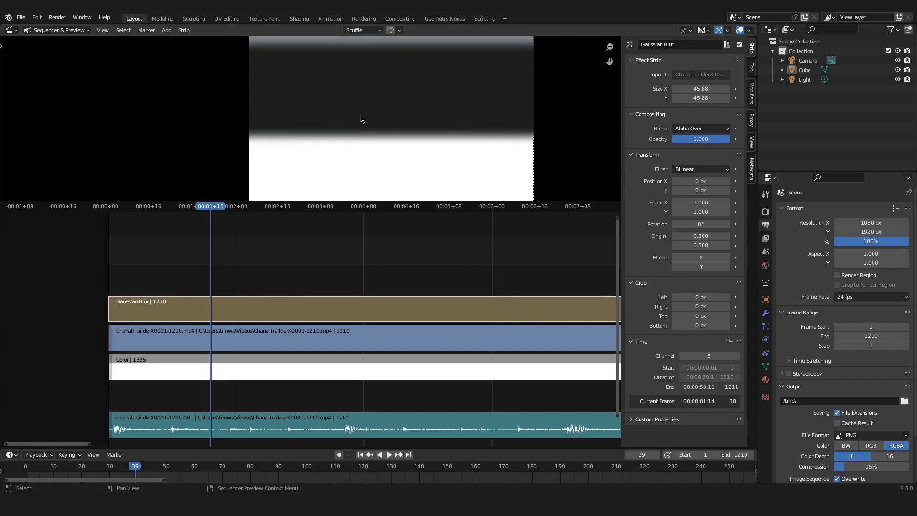
middle_drag(360, 119, 332, 219)
Step: Lower the Gaussian Blur strip's Size Y to 0.01 and inspect the horizontal-only blur in the preview
drag(700, 97, 669, 91)
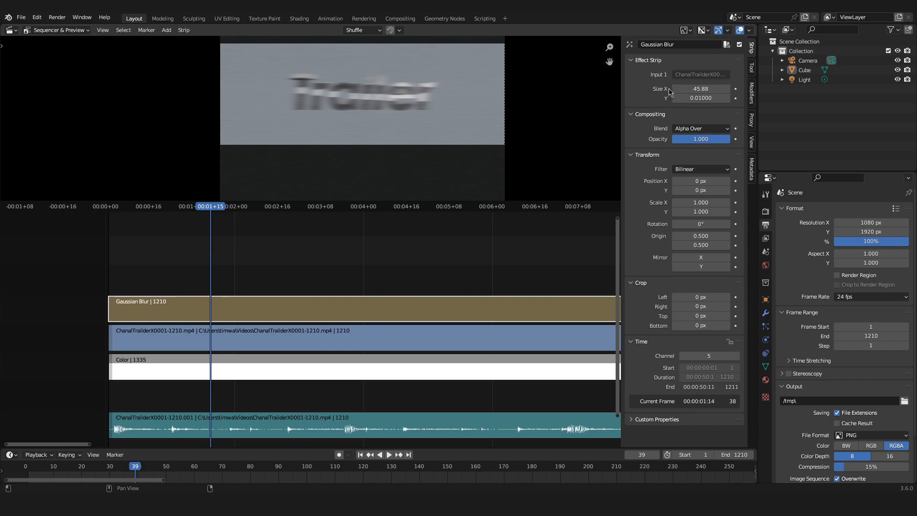
key(Home)
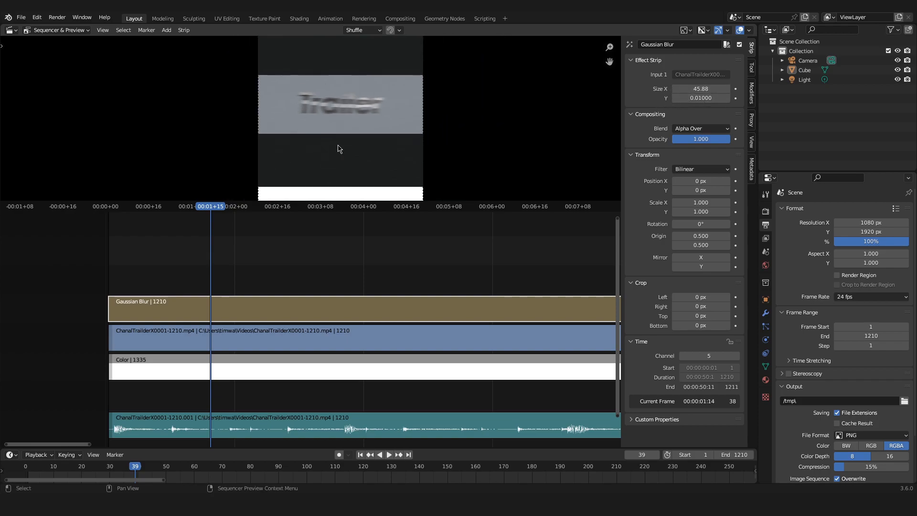
scroll(312, 164, up, 3)
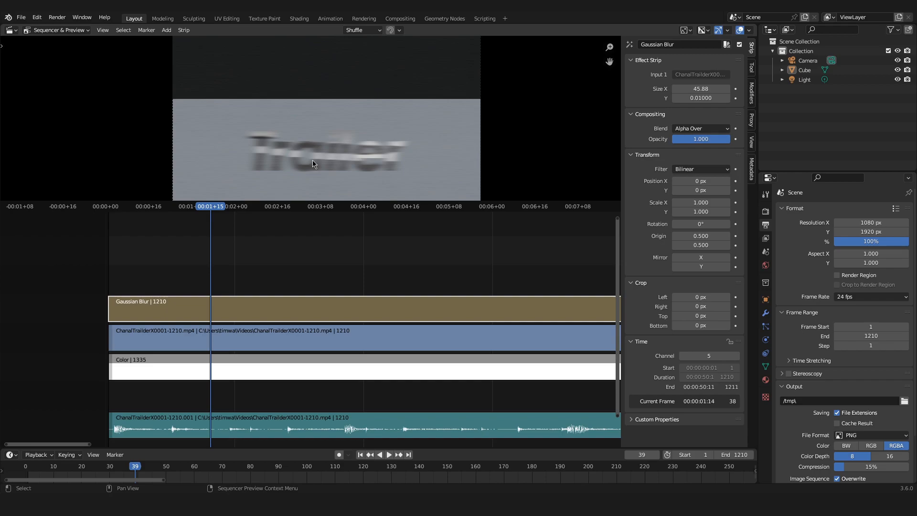
scroll(333, 163, down, 3)
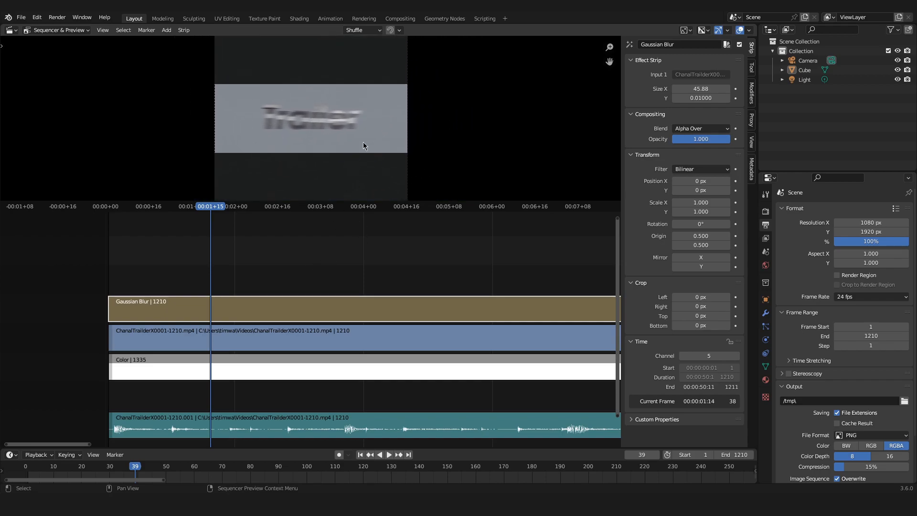
scroll(365, 143, down, 3)
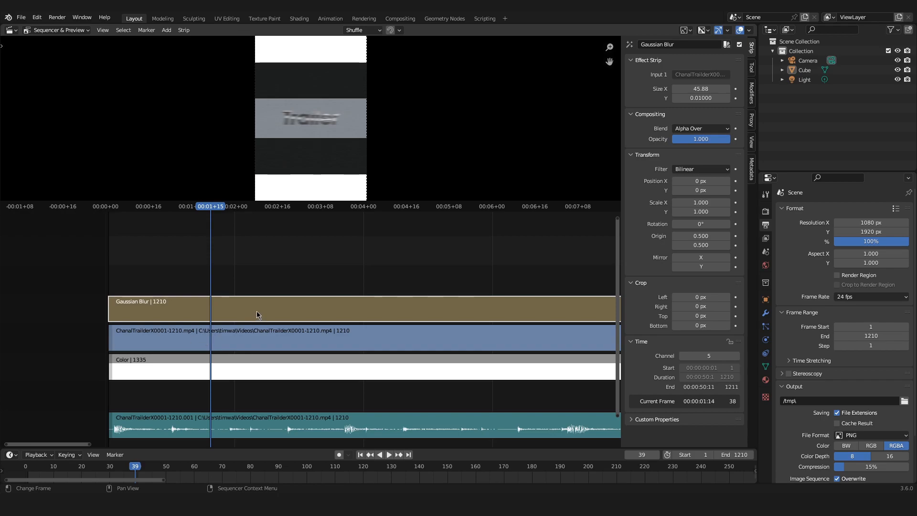
Step: Delete the Gaussian Blur strip, select the movie strip and check its image in the preview
key(Delete)
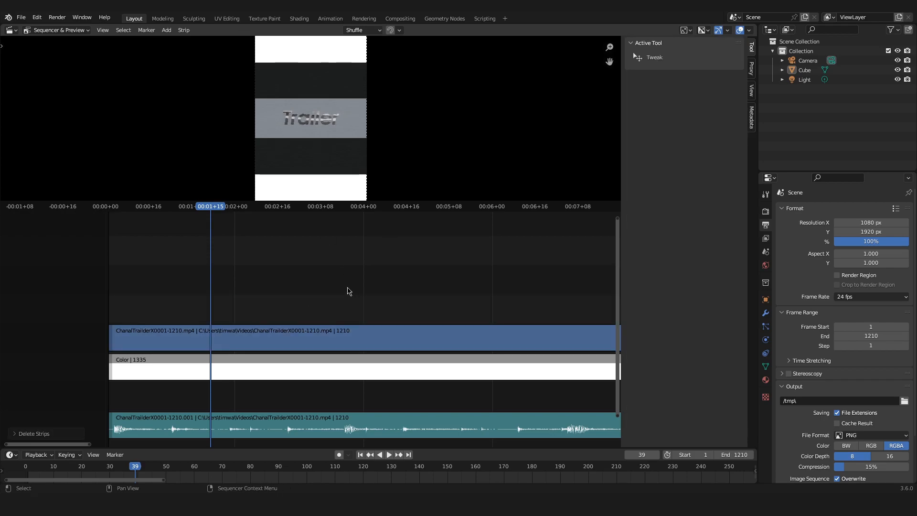
click(286, 329)
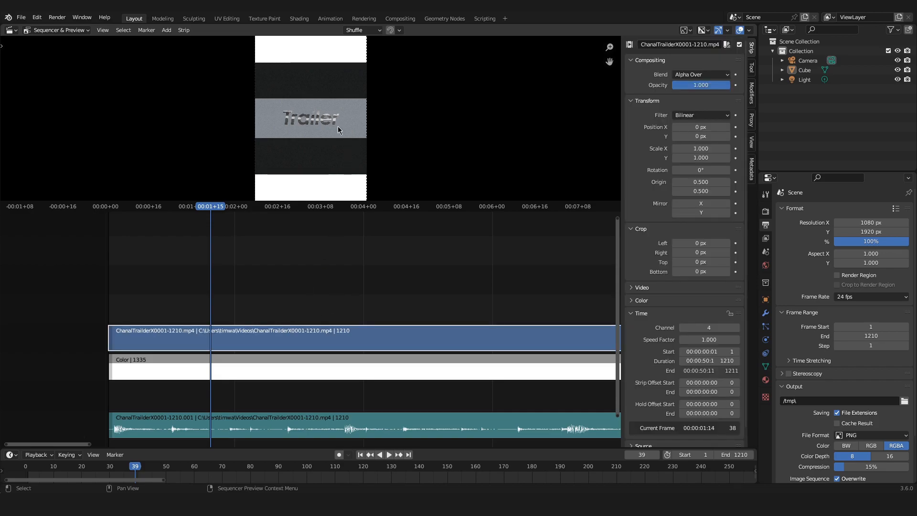
scroll(326, 134, up, 2)
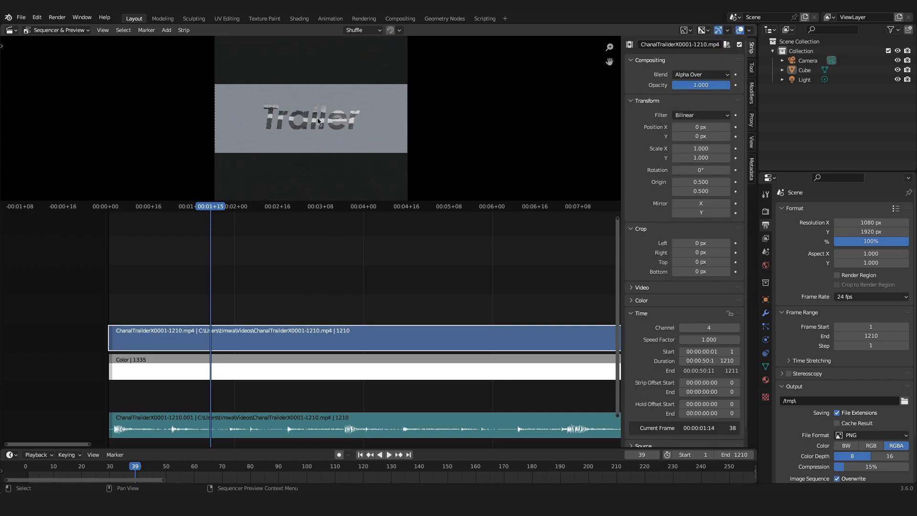
scroll(381, 149, down, 2)
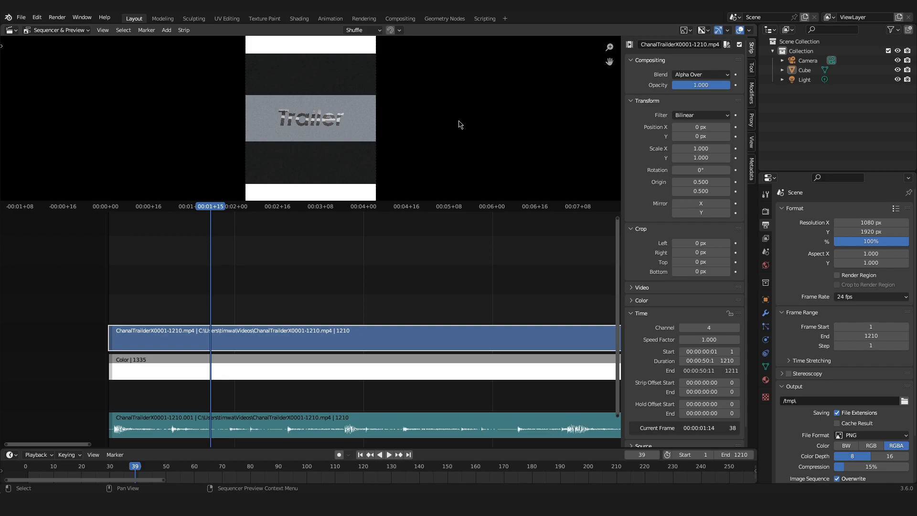
scroll(459, 124, down, 1)
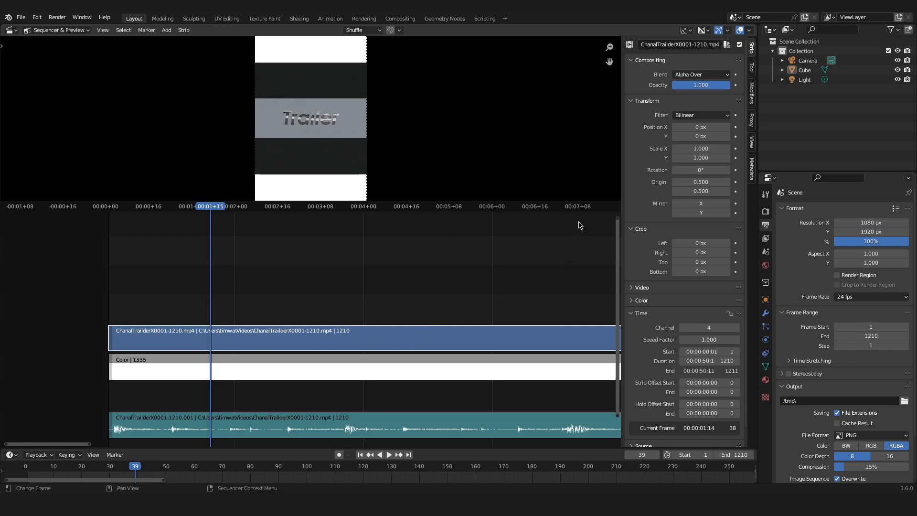
Step: Add a Color Balance modifier to the movie strip
click(752, 66)
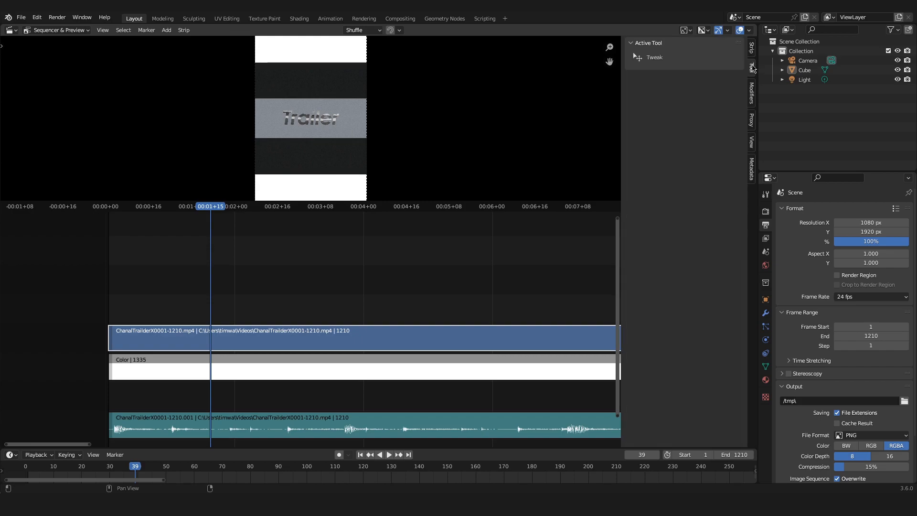
click(753, 93)
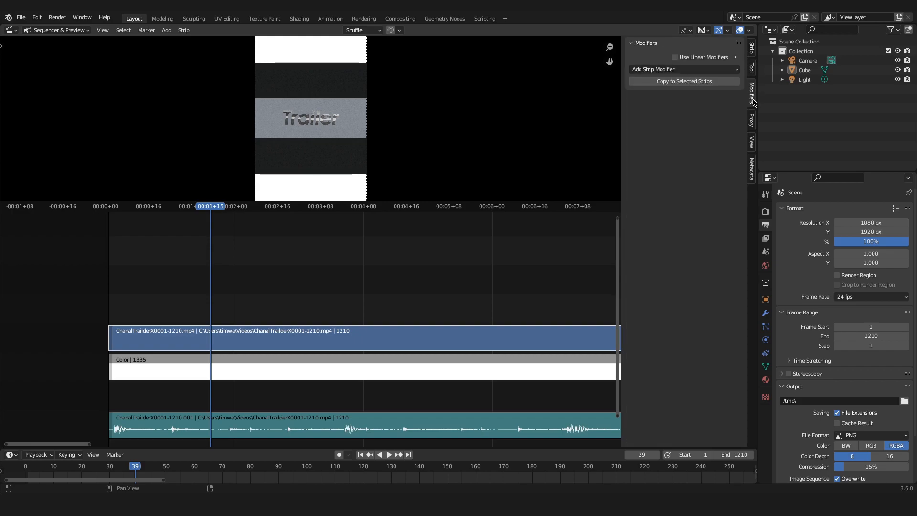
click(642, 72)
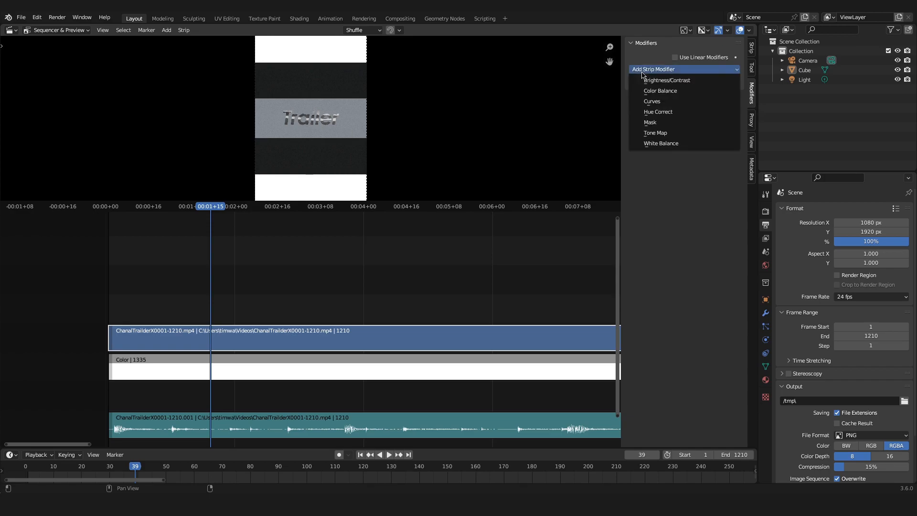
click(688, 93)
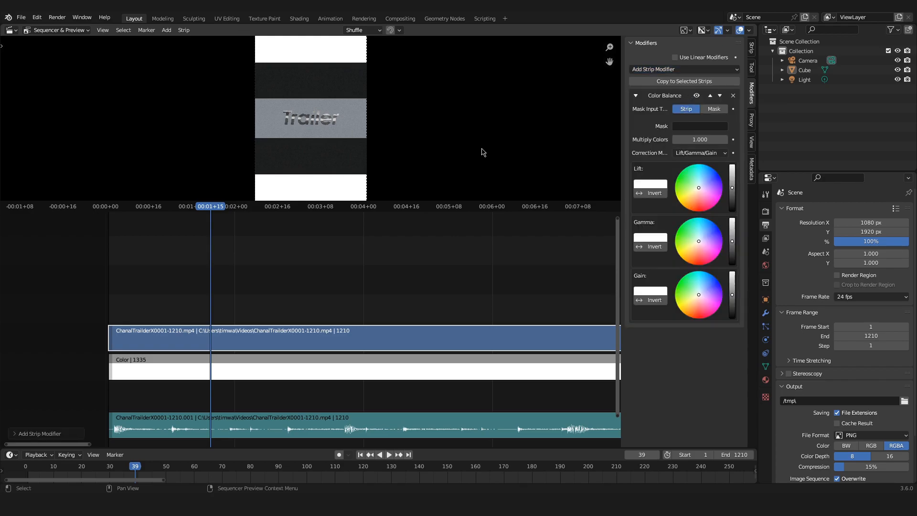
Step: Tint the Color Balance modifier's Lift light green, Gamma turquoise and Gain pink, and inspect the result in the preview
scroll(487, 152, up, 4)
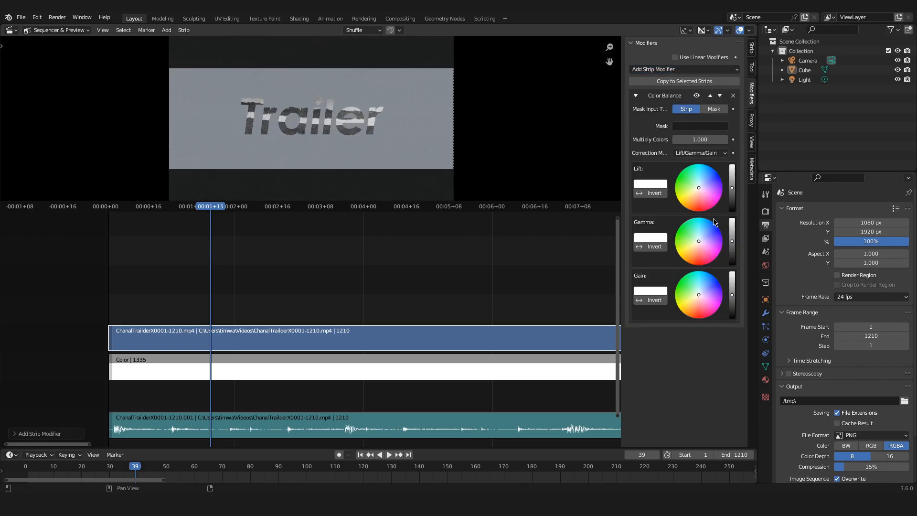
drag(699, 190, 685, 174)
drag(698, 240, 686, 230)
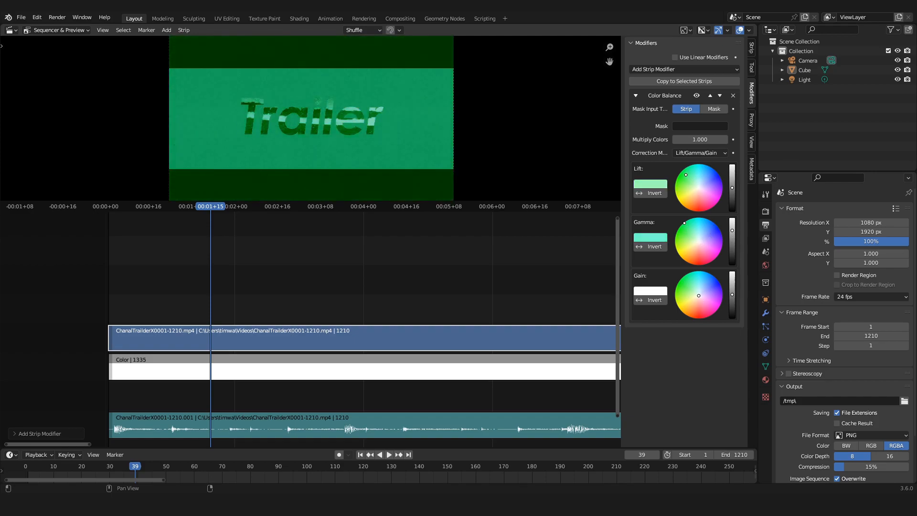
drag(698, 295, 707, 317)
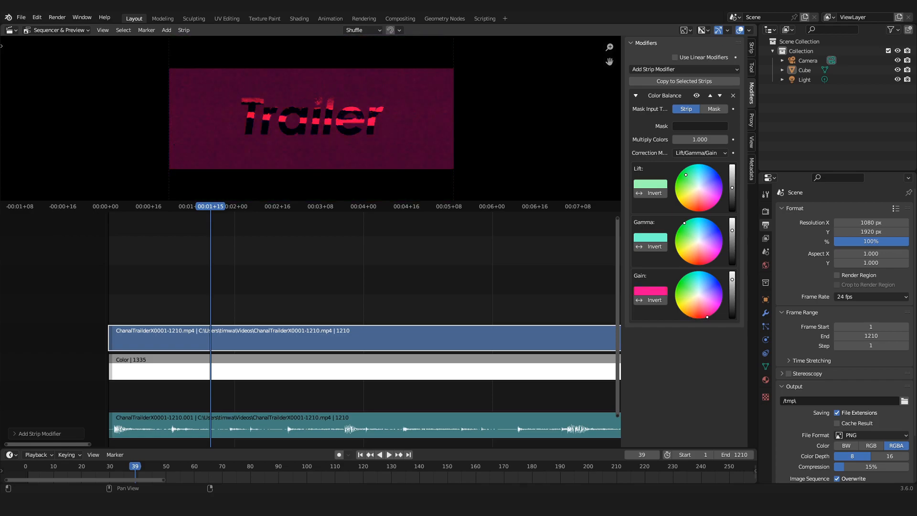
scroll(399, 130, down, 3)
scroll(315, 129, down, 2)
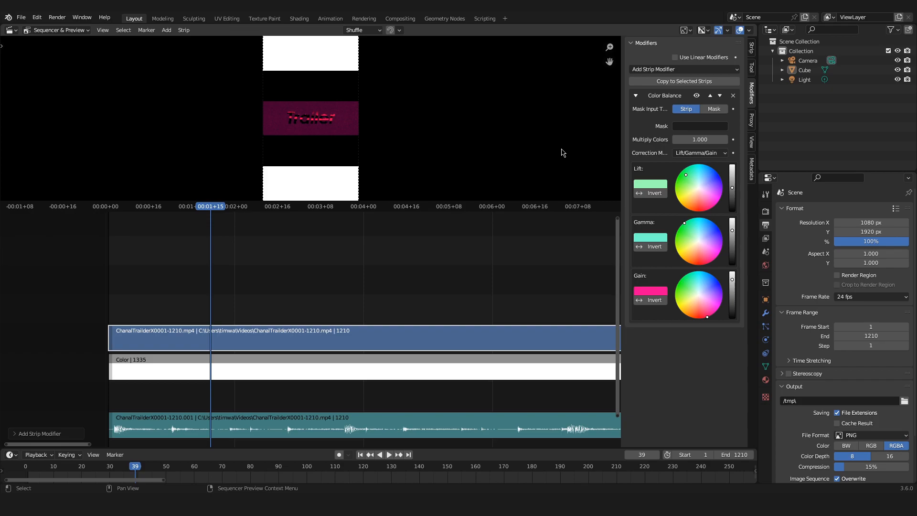
Step: Remove the Color Balance modifier from the movie strip
click(733, 95)
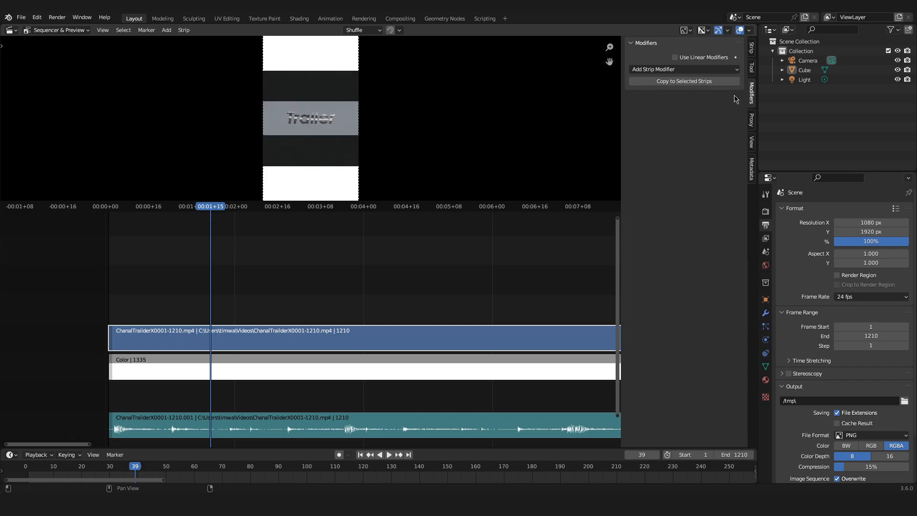
scroll(330, 128, up, 3)
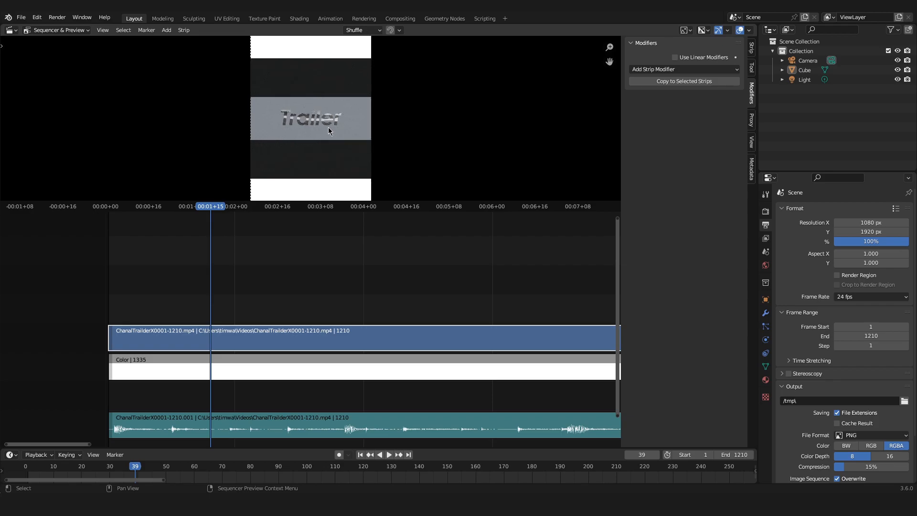
scroll(308, 249, down, 3)
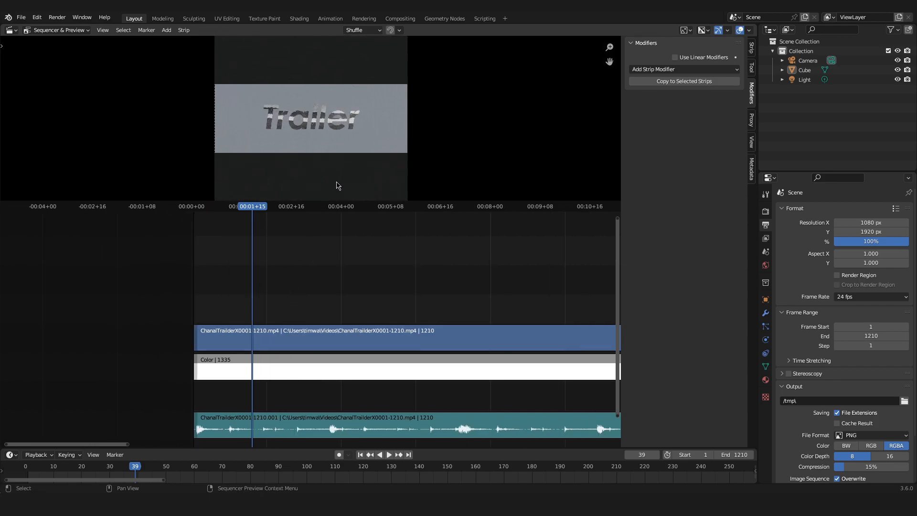
Step: Add a text strip in the channel above the movie strip, starting at frame 40, and move the playhead to frame 54
key(shift+a)
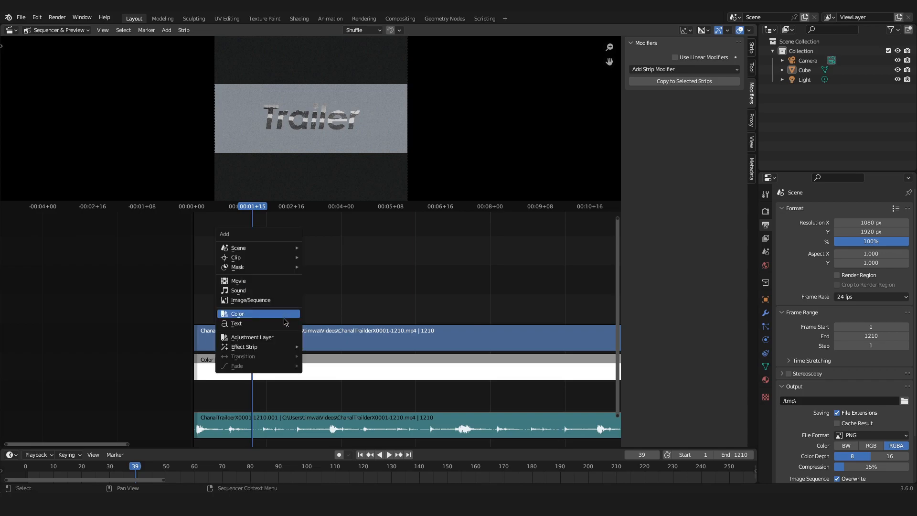
click(285, 323)
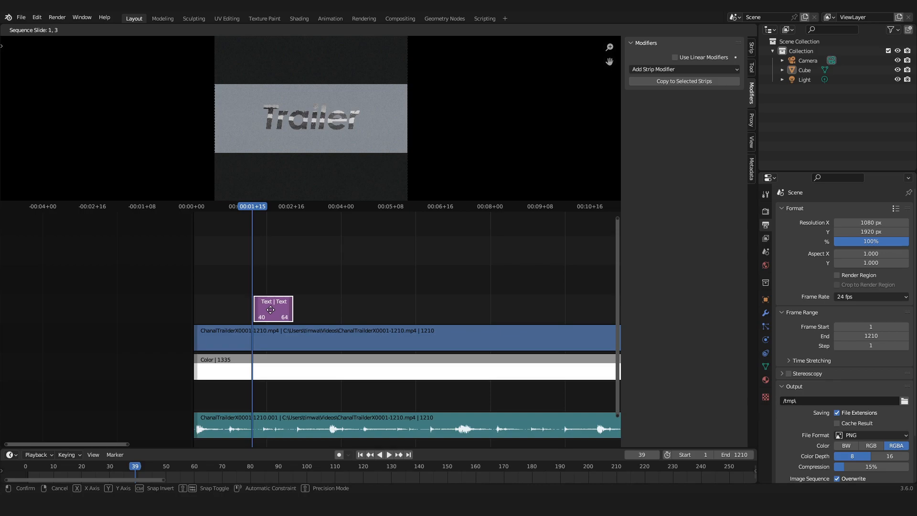
click(270, 310)
click(276, 206)
scroll(277, 280, up, 2)
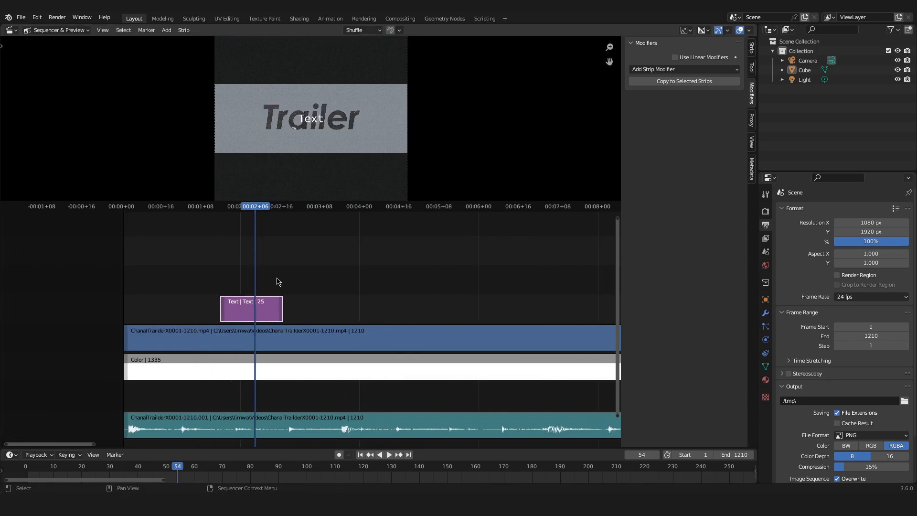
scroll(314, 127, up, 4)
scroll(314, 127, up, 1)
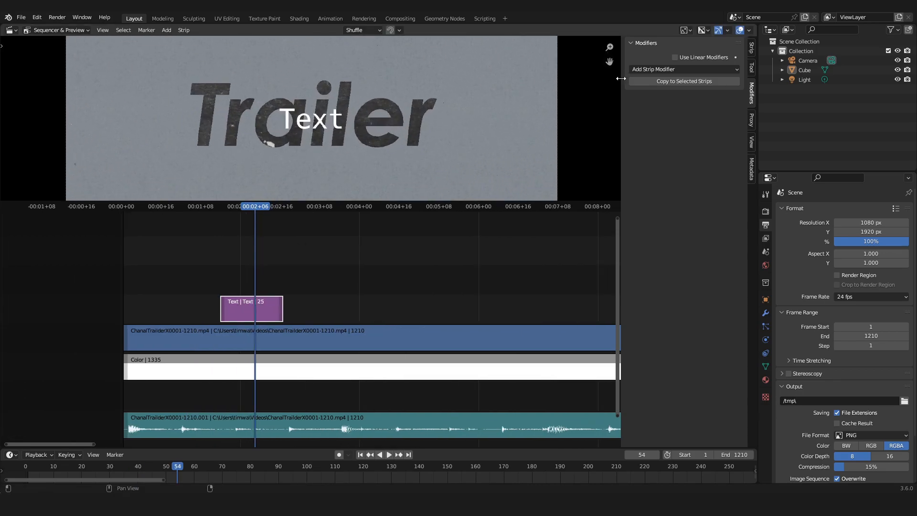
Step: Change the text strip's content to TEST and enlarge its font size to about 315.4
click(753, 49)
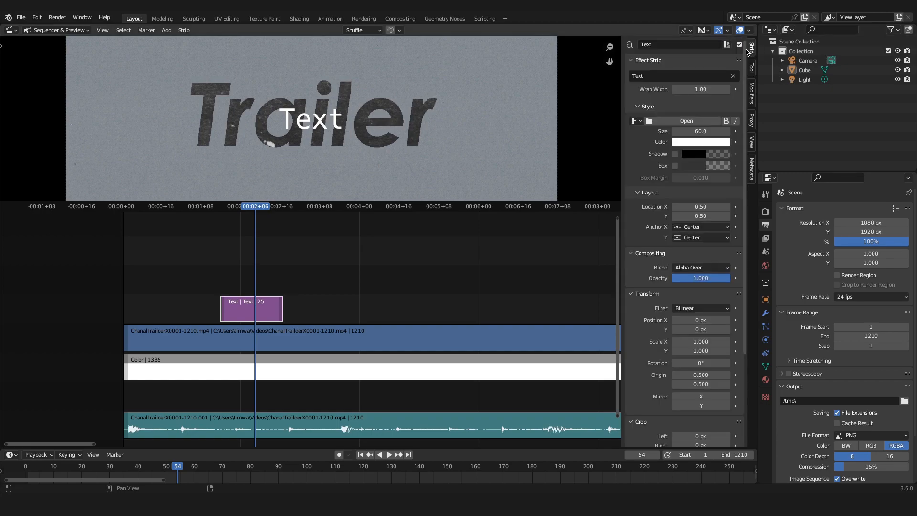
click(656, 78)
key(BackSpace)
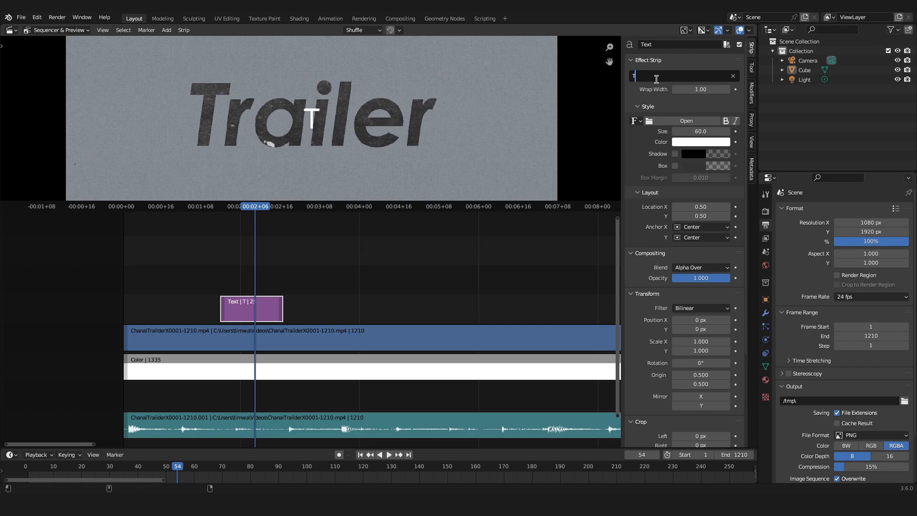
text(TEST)
key(Return)
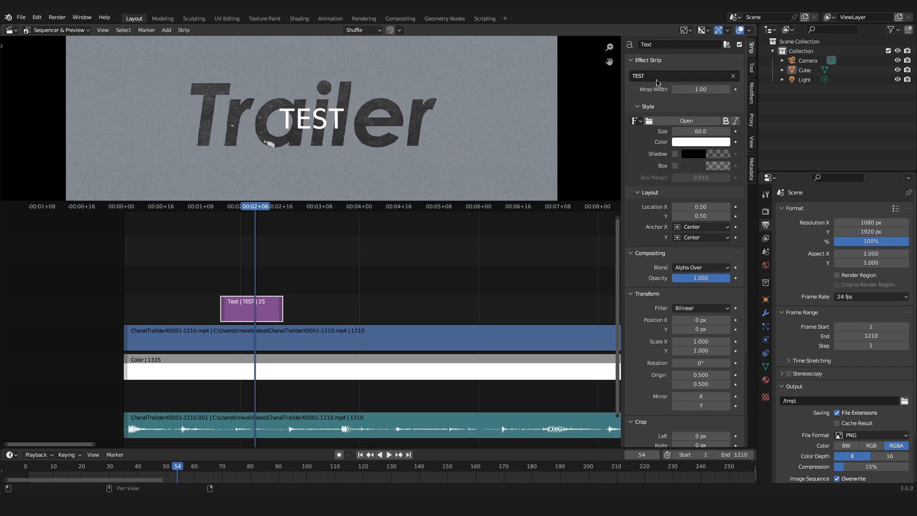
drag(700, 132, 797, 131)
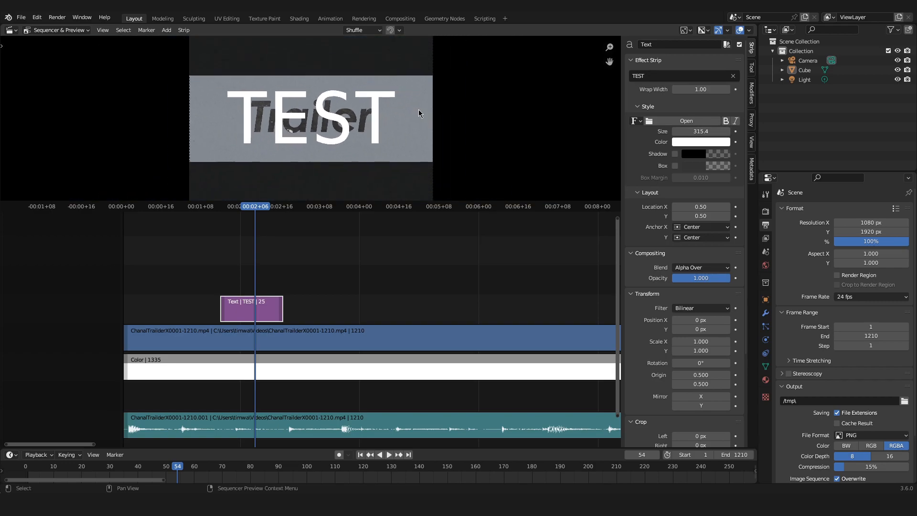
Step: Change the color strip below the movie to a saturated blue and check it in the preview
scroll(418, 109, down, 13)
scroll(337, 122, up, 8)
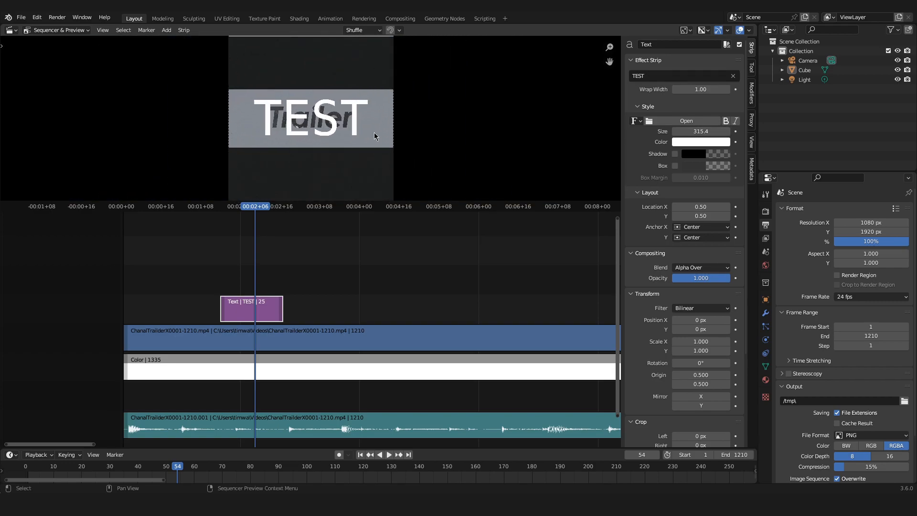
click(361, 361)
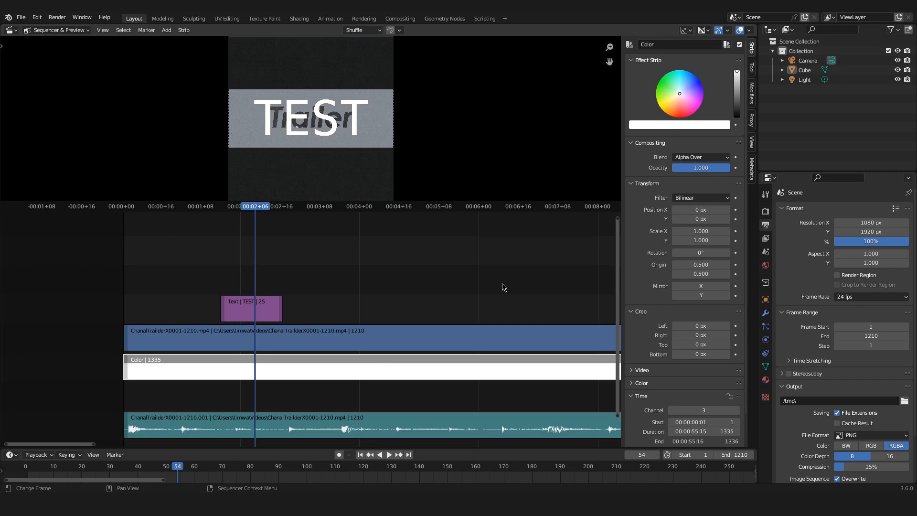
click(695, 85)
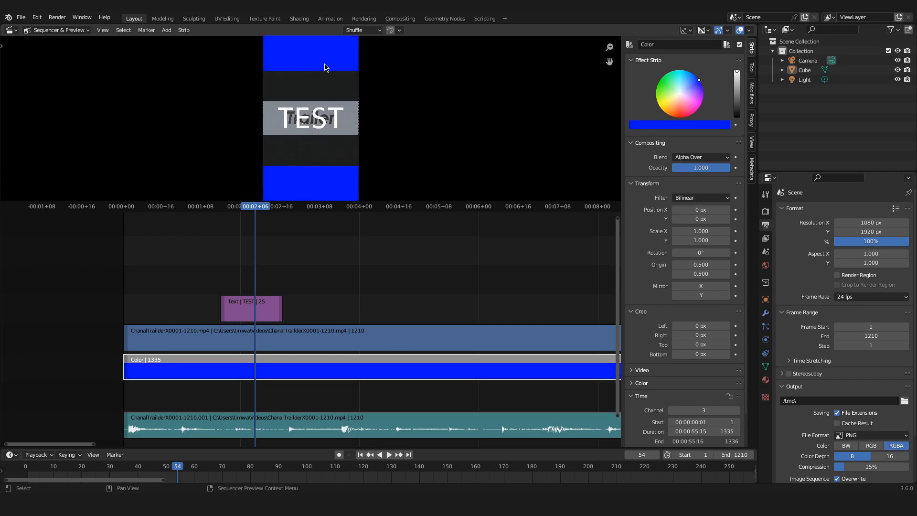
middle_drag(378, 166, 381, 142)
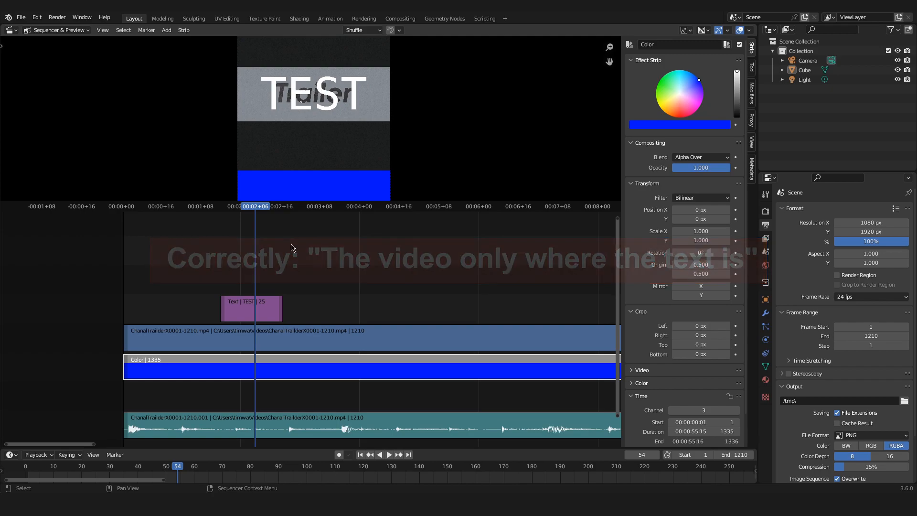
Step: Add a Mask modifier to the movie strip, using the Text strip as the mask input
click(286, 343)
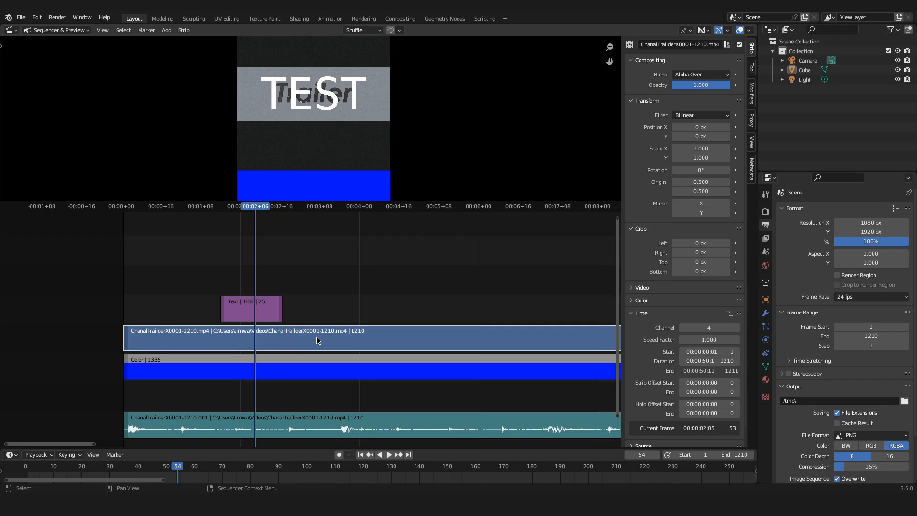
click(751, 95)
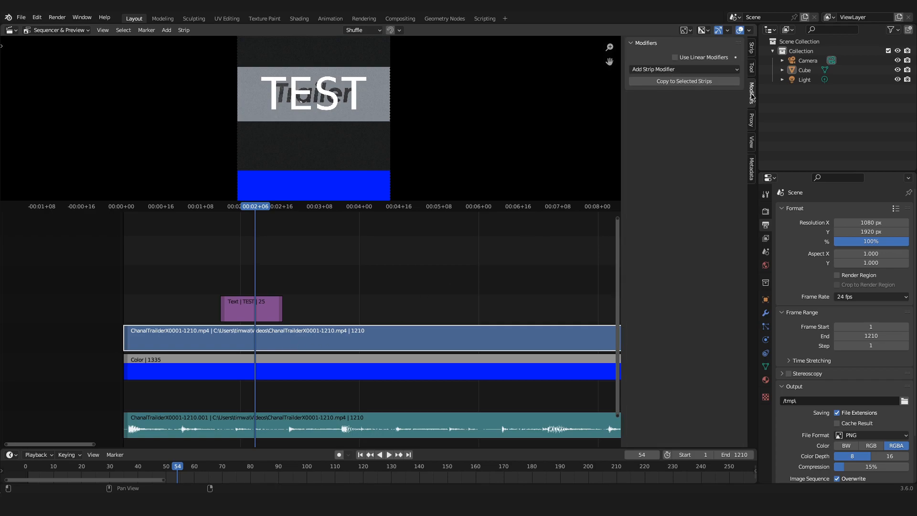
click(711, 70)
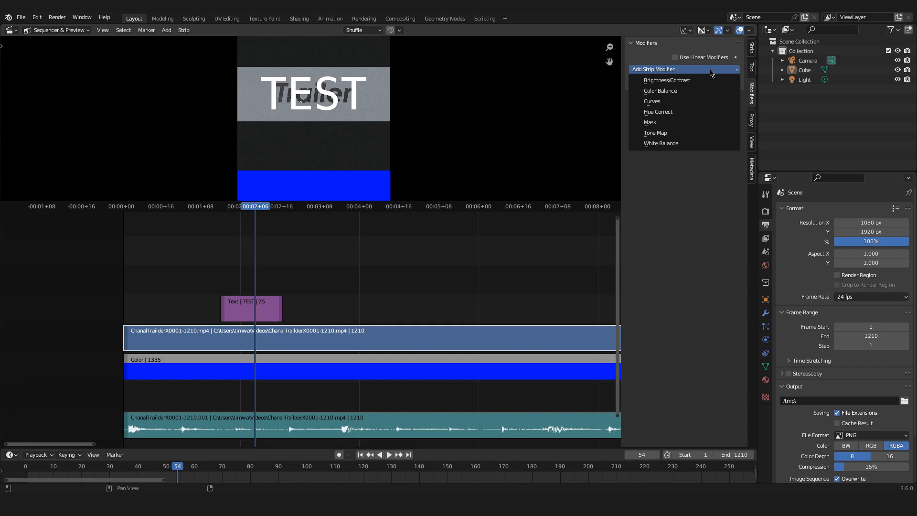
click(696, 123)
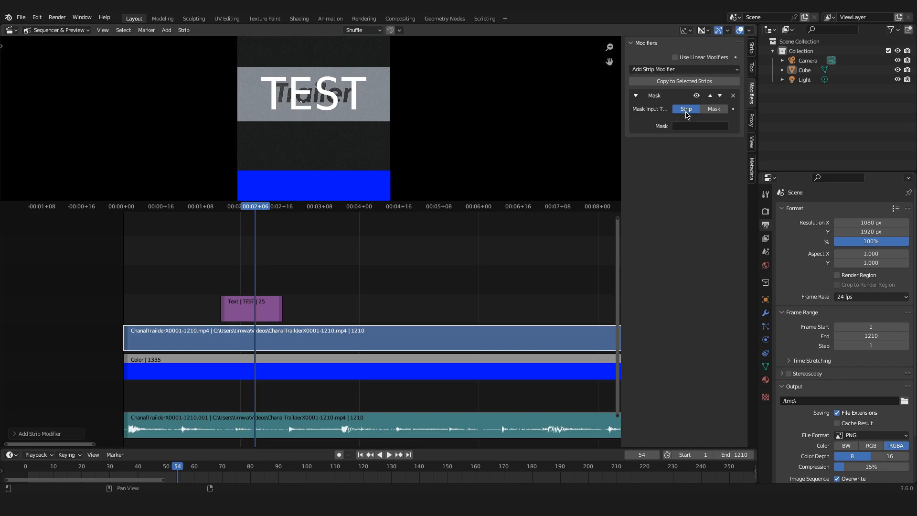
click(686, 126)
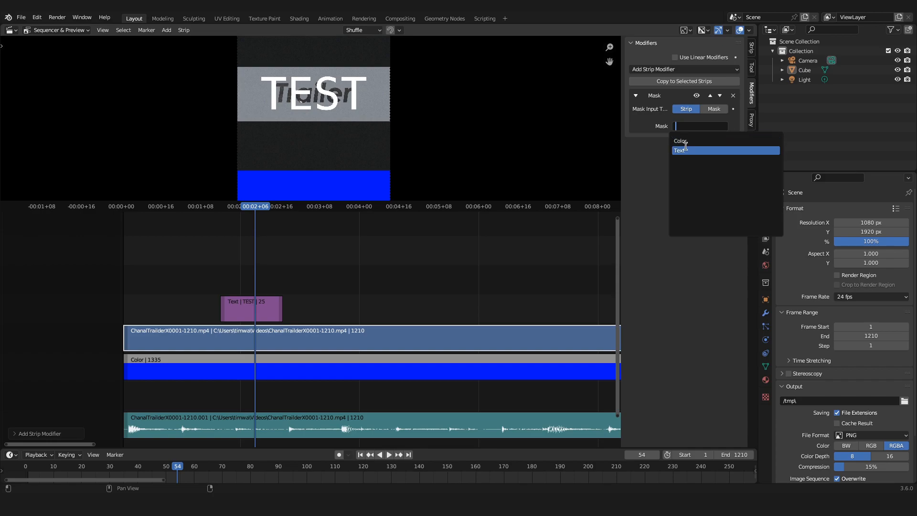
click(686, 149)
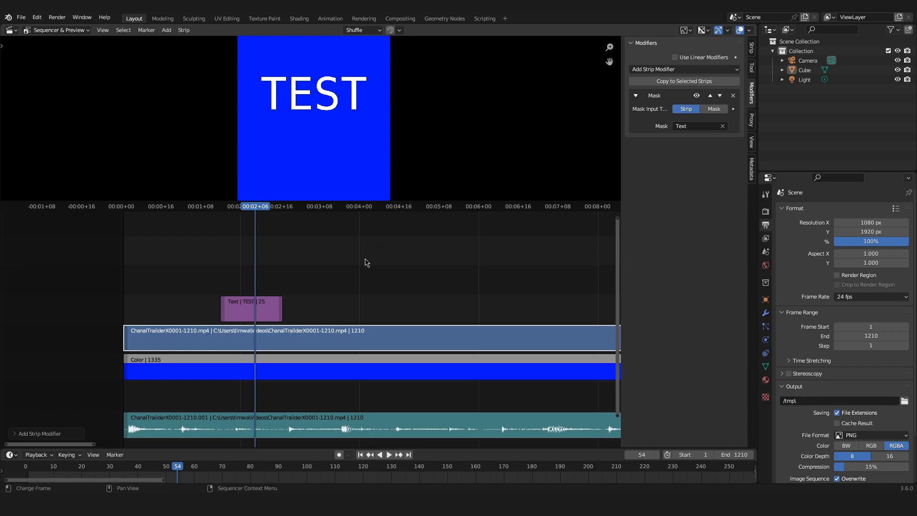
Step: Mute the text strip so only its mask acts on the movie, and inspect the masked lettering in the preview
click(278, 306)
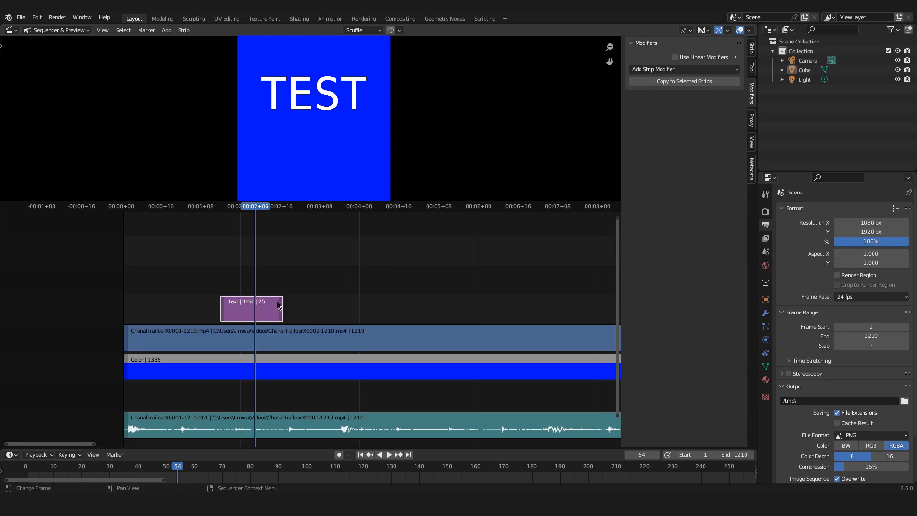
click(751, 49)
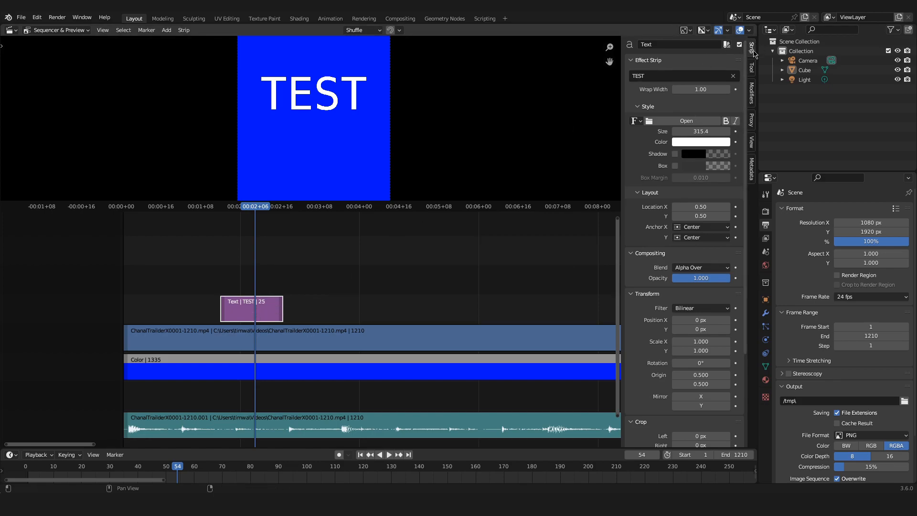
click(739, 44)
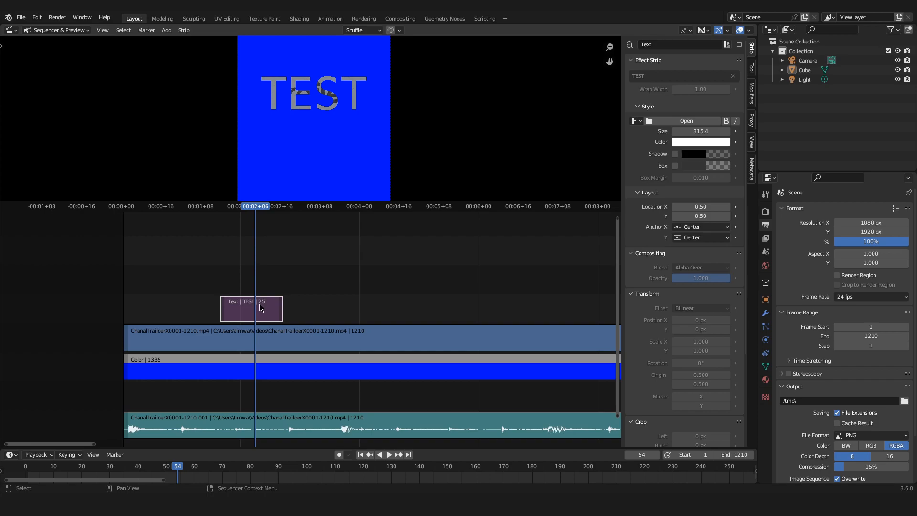
scroll(344, 148, up, 5)
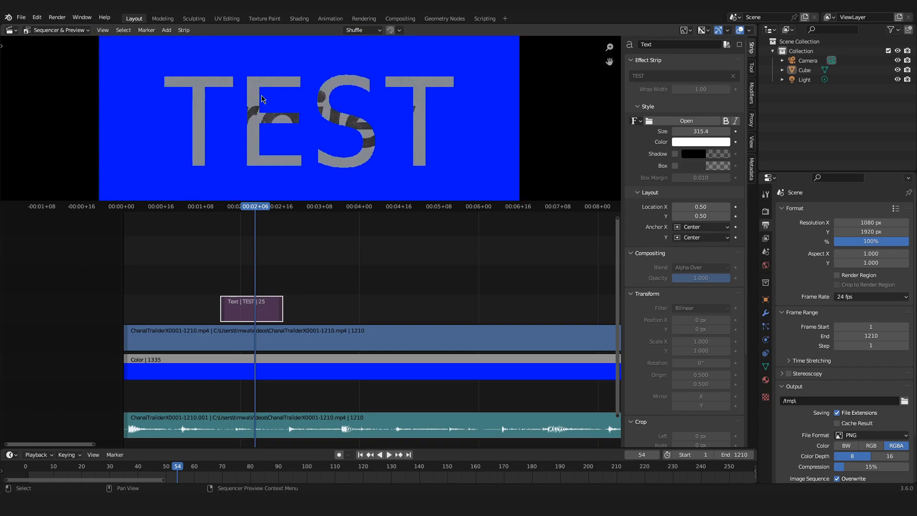
scroll(360, 112, down, 2)
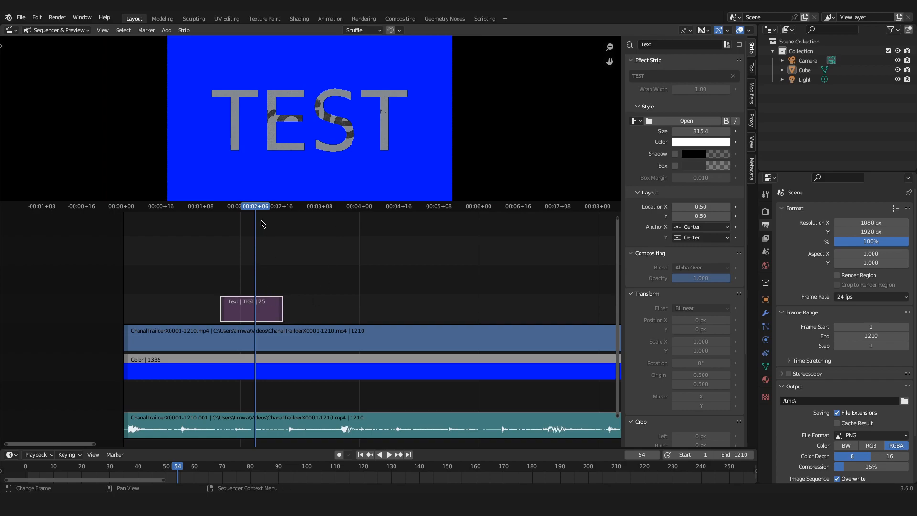
Step: Scrub the playhead to frame 147 and back to frame 82 to examine the video playing inside the lettering
drag(261, 224, 485, 258)
scroll(306, 105, up, 4)
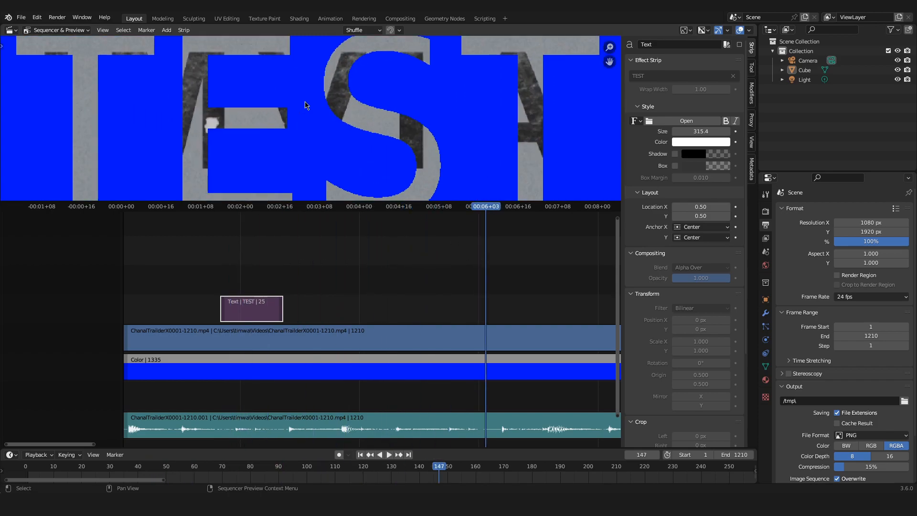
drag(486, 225, 325, 224)
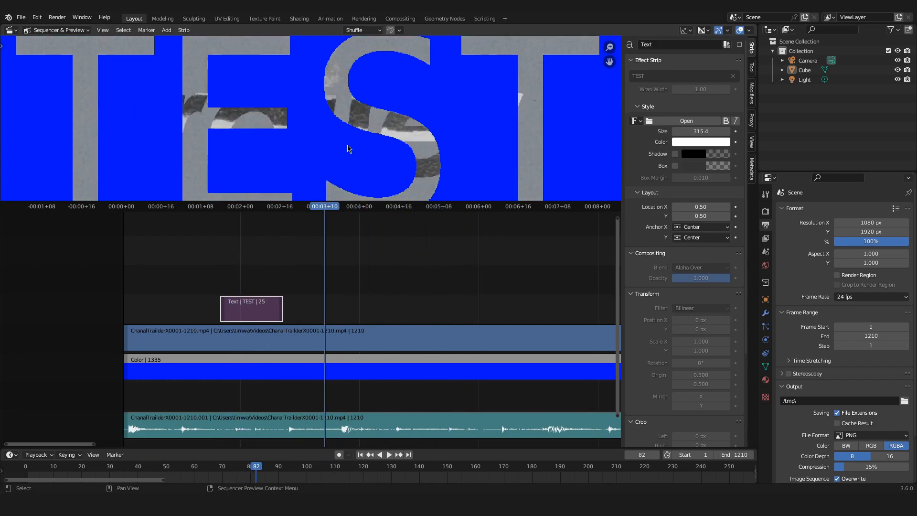
scroll(347, 149, down, 4)
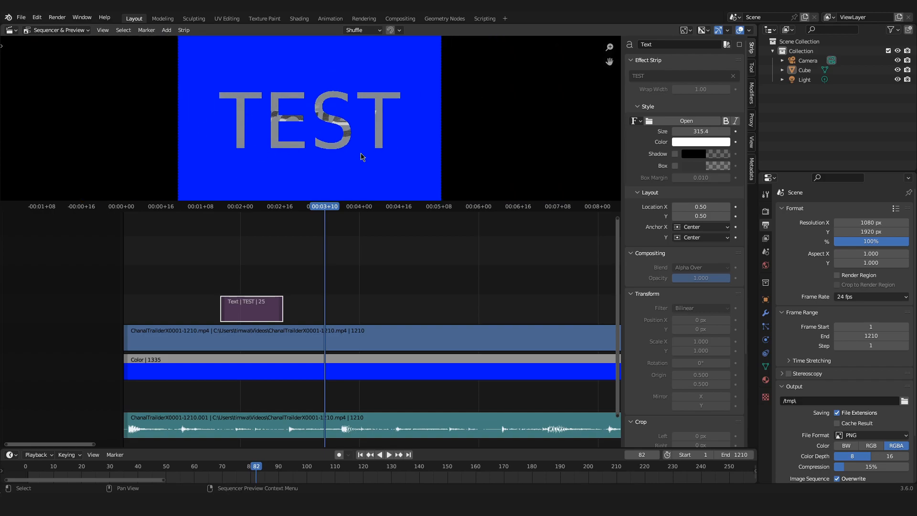
scroll(355, 157, down, 2)
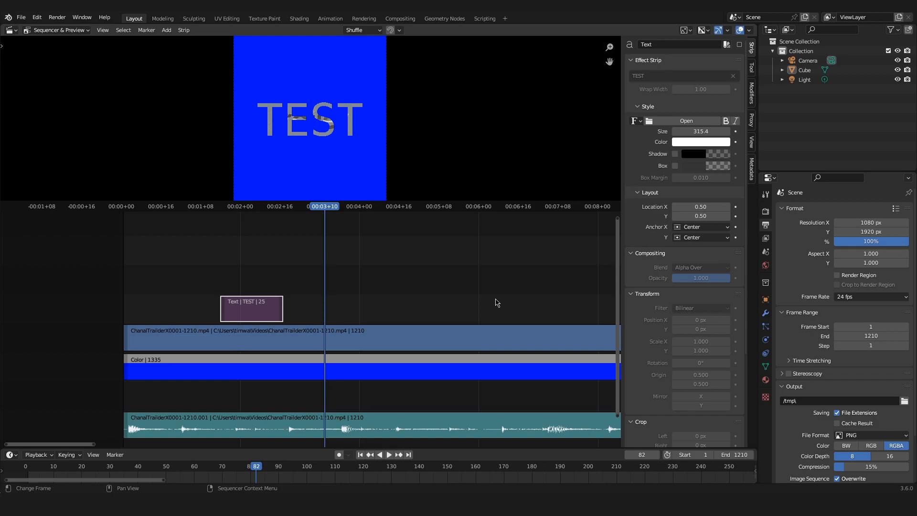
scroll(426, 127, down, 3)
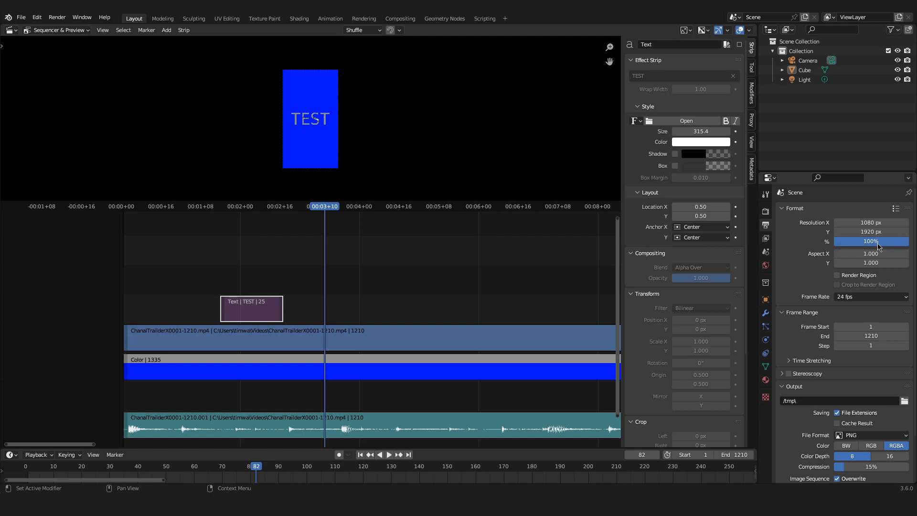
Step: Review the output frame rate and frame range settings against the movie strip's full length in the timeline
scroll(800, 262, down, 1)
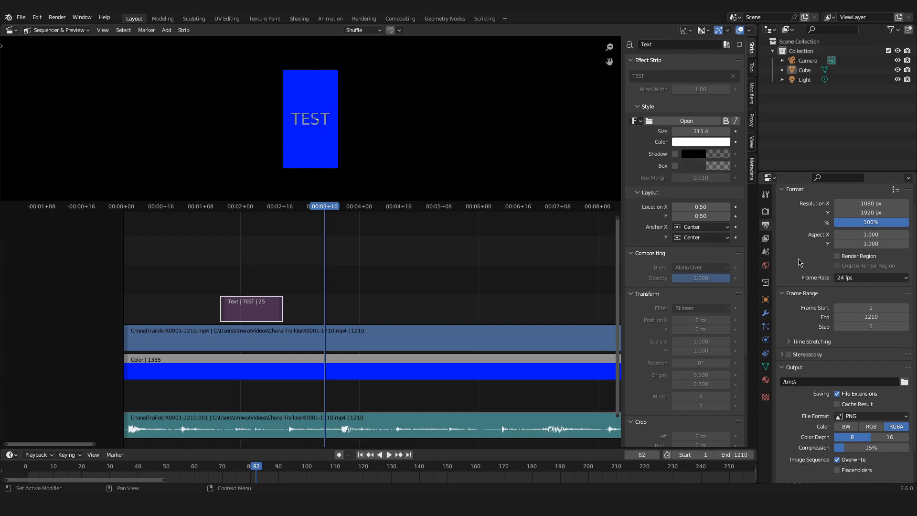
scroll(800, 262, down, 1)
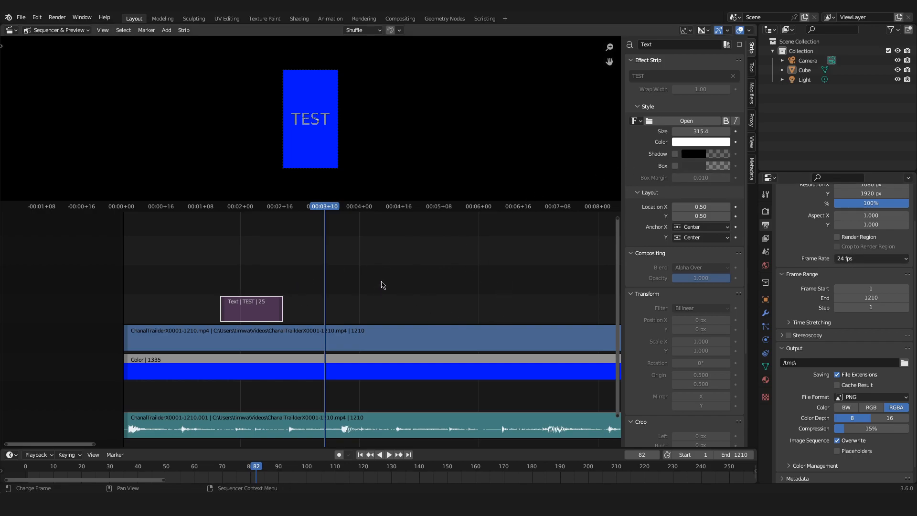
click(371, 337)
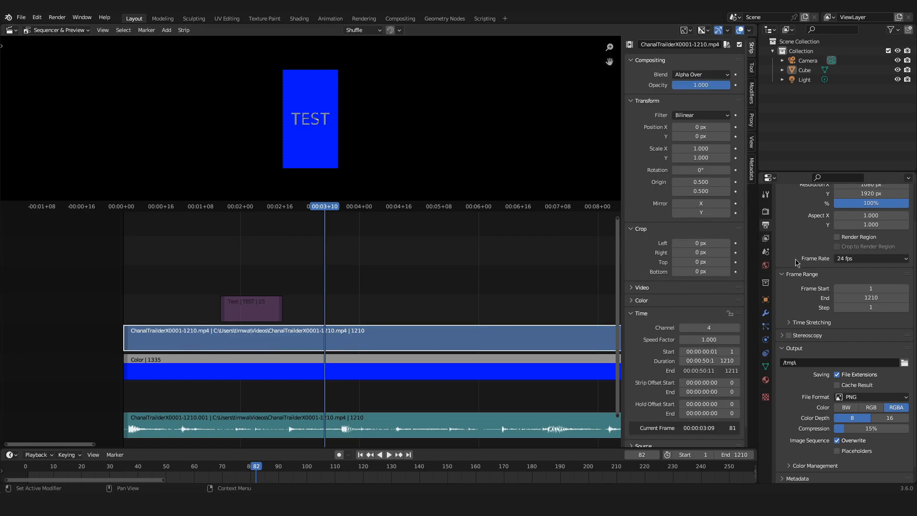
click(858, 260)
scroll(837, 276, down, 1)
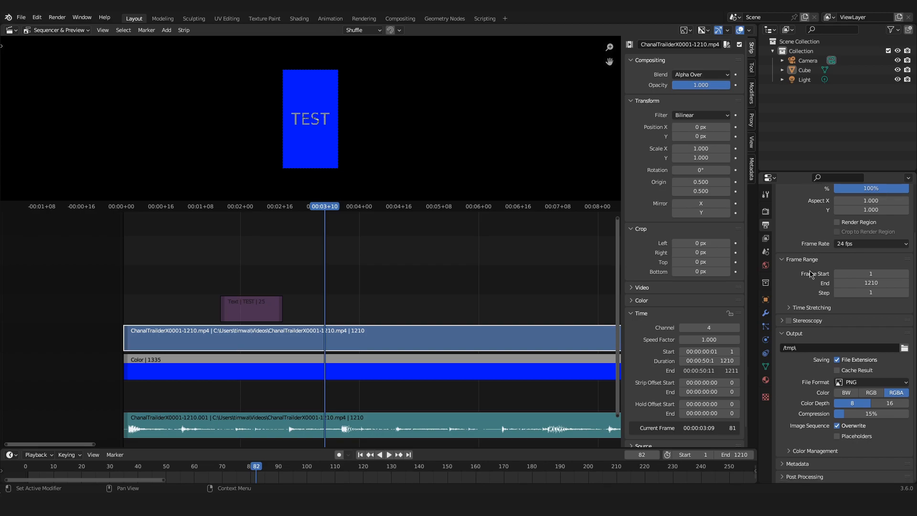
scroll(520, 350, down, 10)
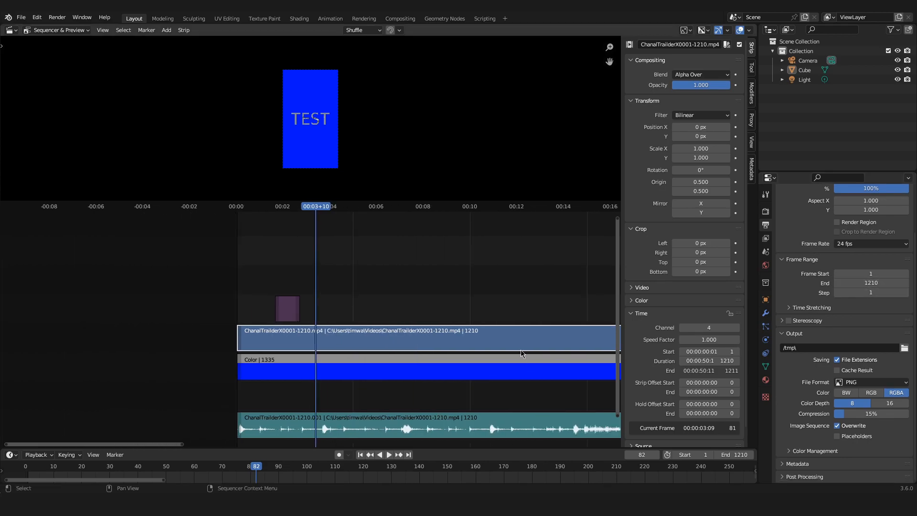
middle_drag(530, 342, 512, 306)
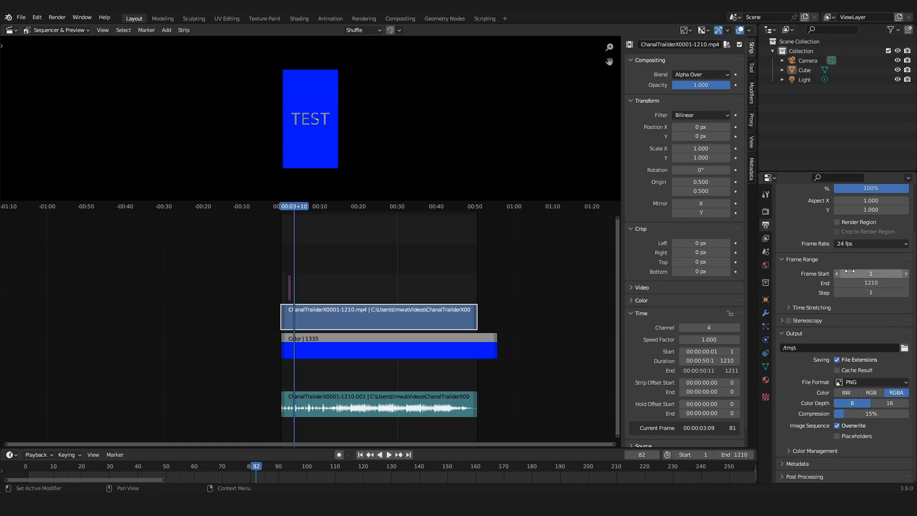
scroll(491, 326, up, 7)
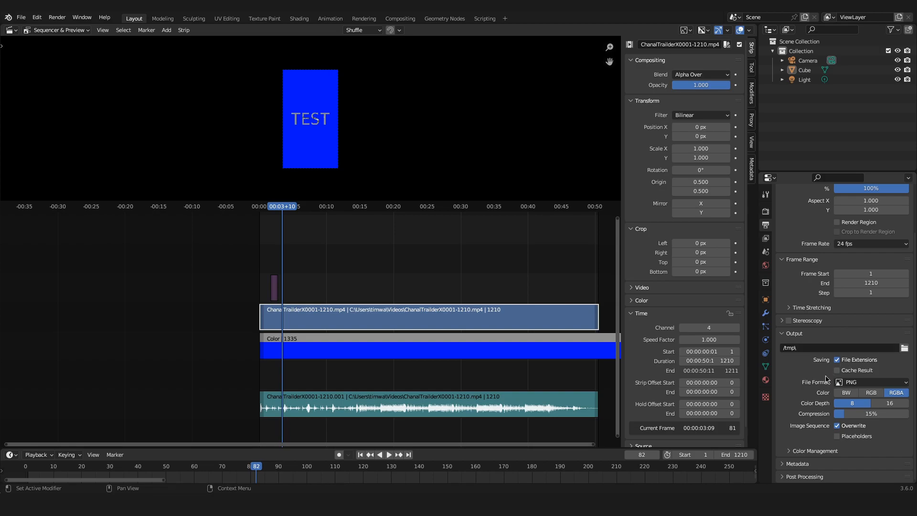
Step: Set the output file format to FFmpeg Video and apply the H264 in MP4 encoding preset
click(863, 382)
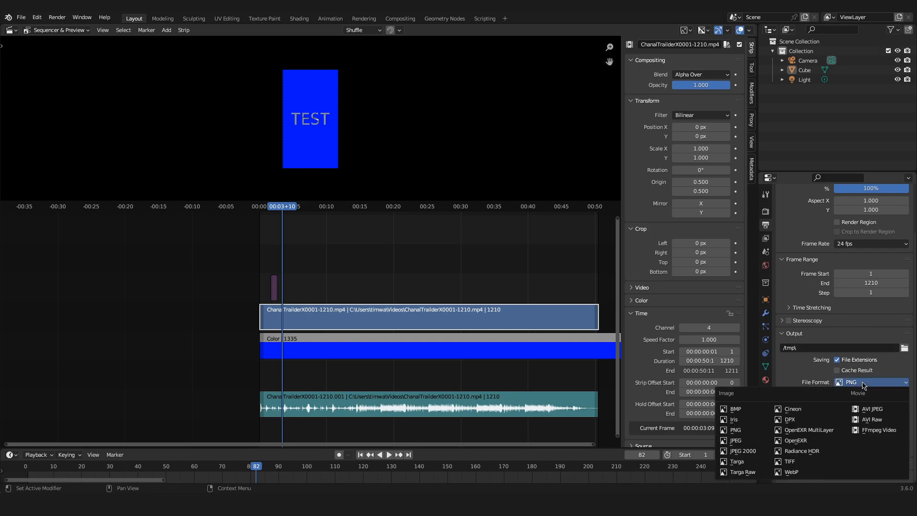
click(899, 433)
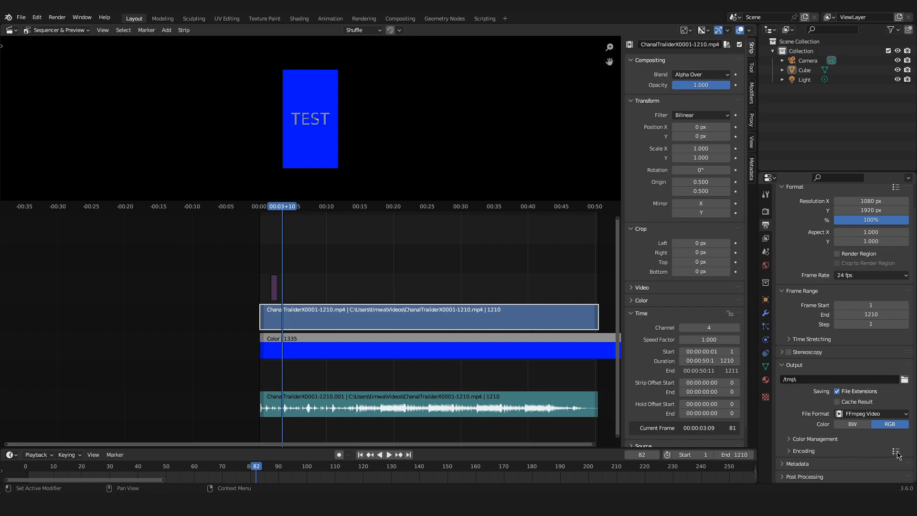
click(895, 451)
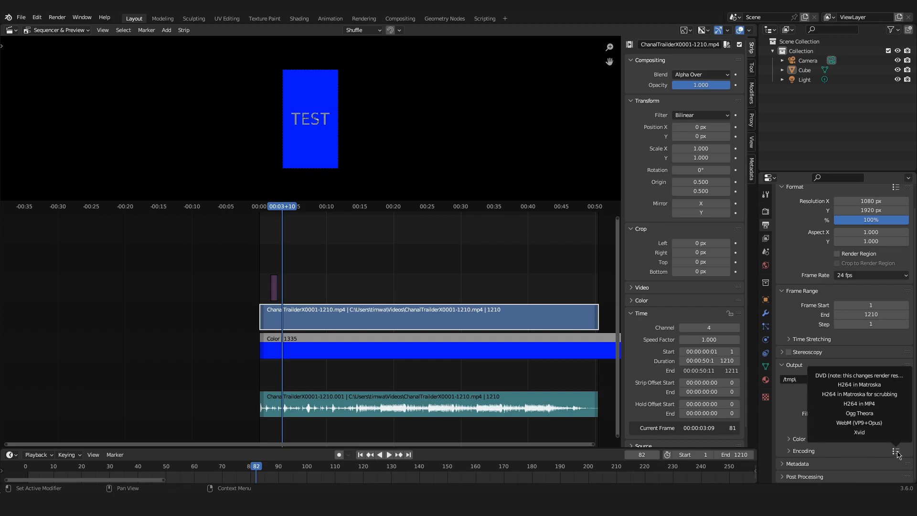
click(865, 409)
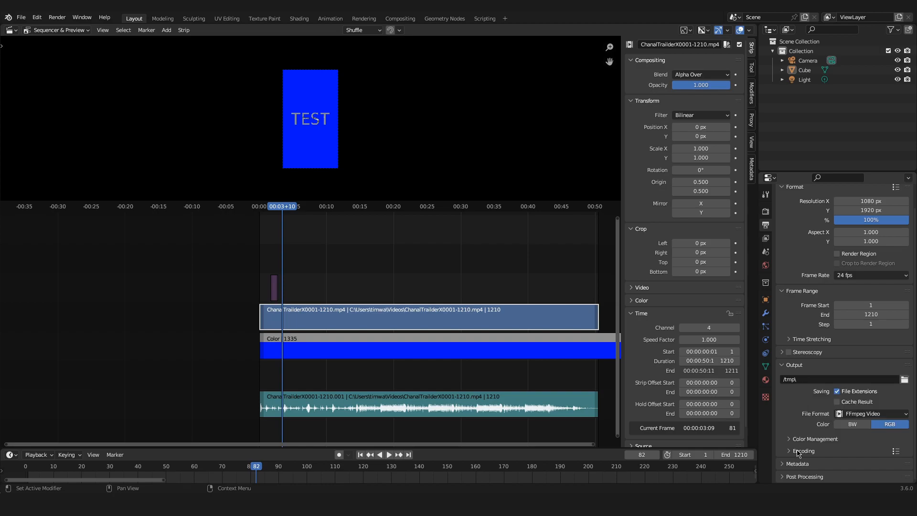
Step: In the encoding settings, set the video output quality to Perceptually Lossless and the audio codec to AAC
click(792, 452)
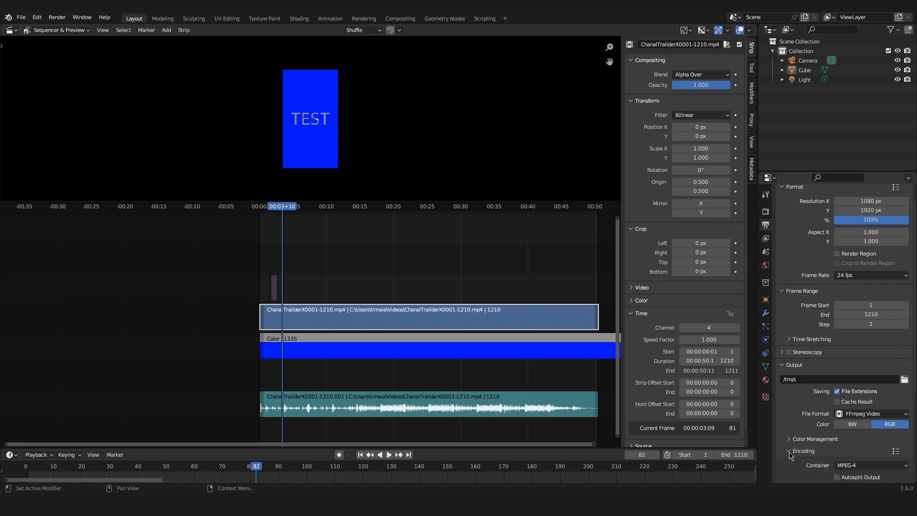
scroll(789, 430, down, 5)
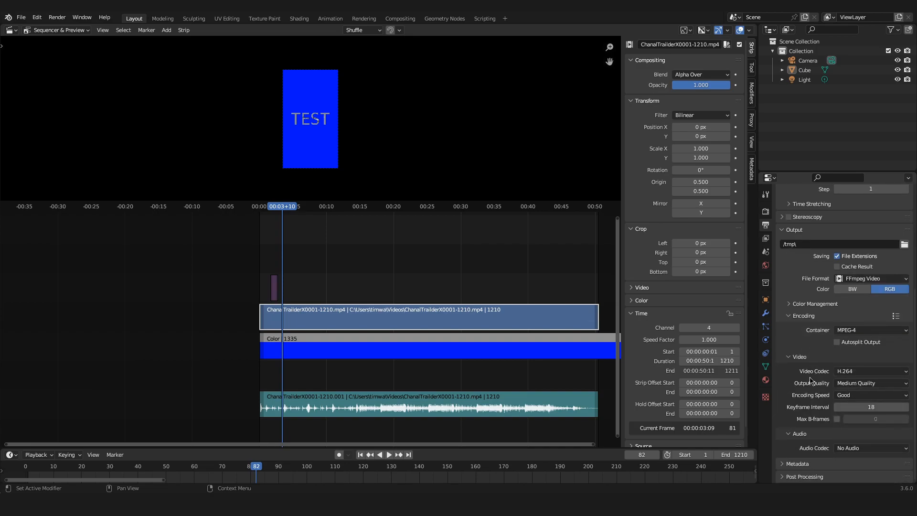
click(867, 384)
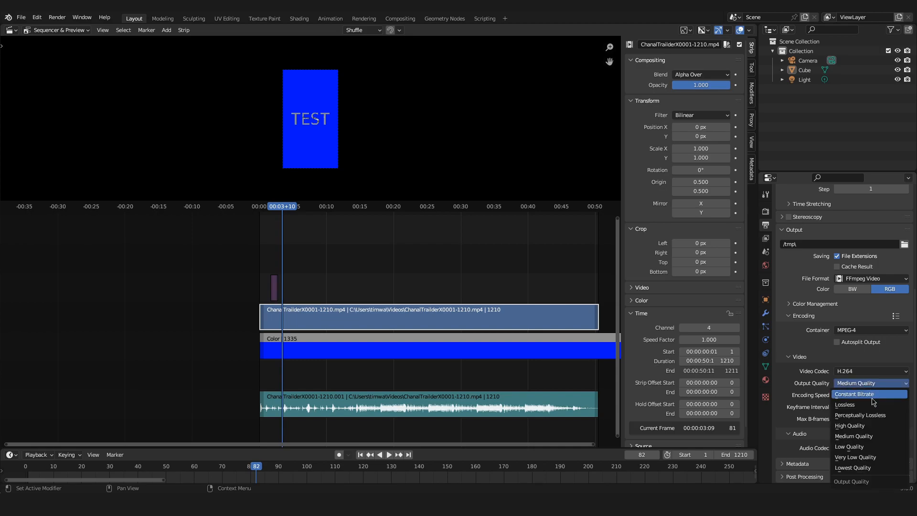
click(878, 416)
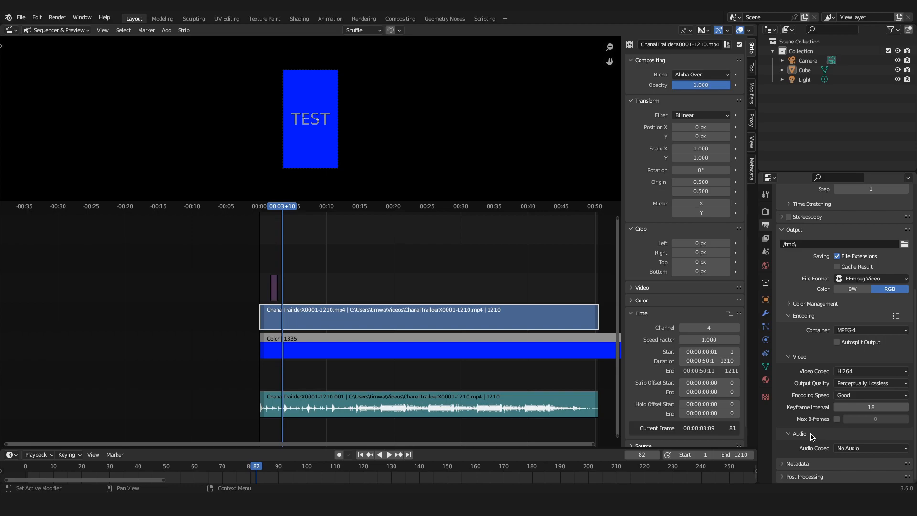
click(843, 452)
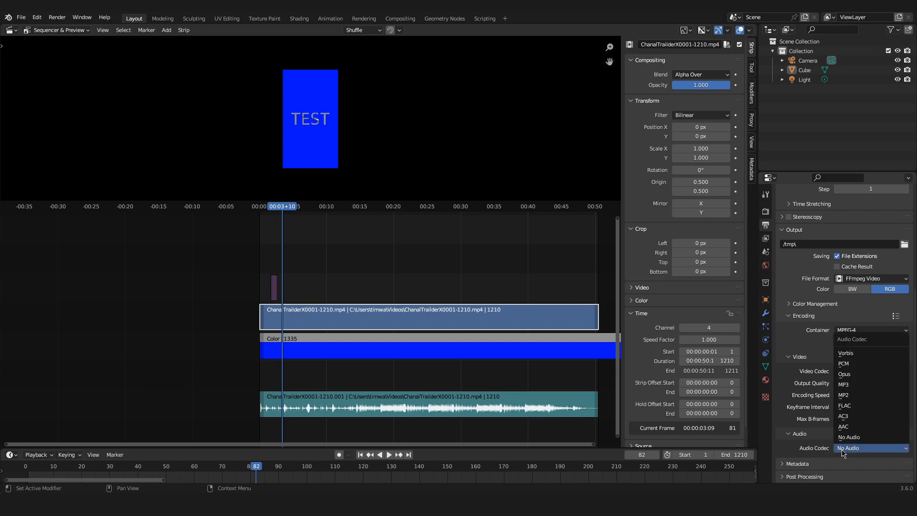
click(863, 427)
scroll(862, 426, down, 3)
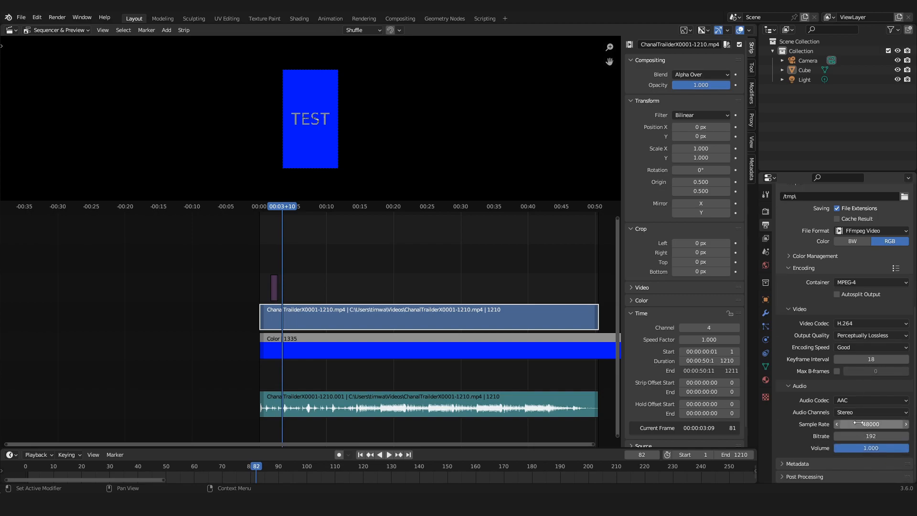
Step: Render the edited sequence as an animation
scroll(856, 423, up, 11)
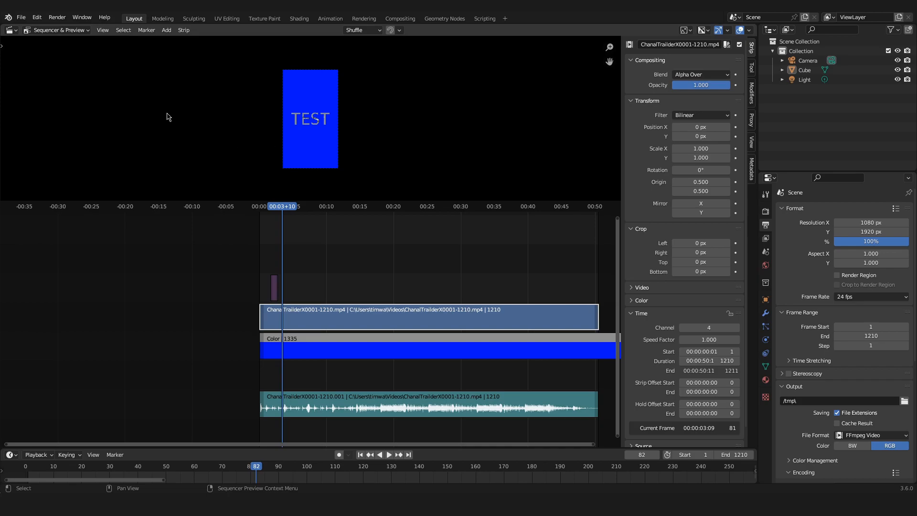
click(67, 20)
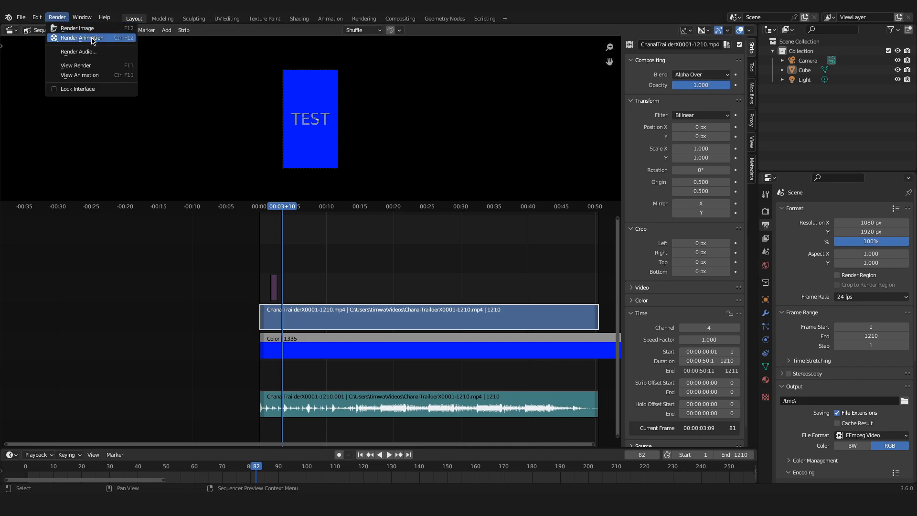